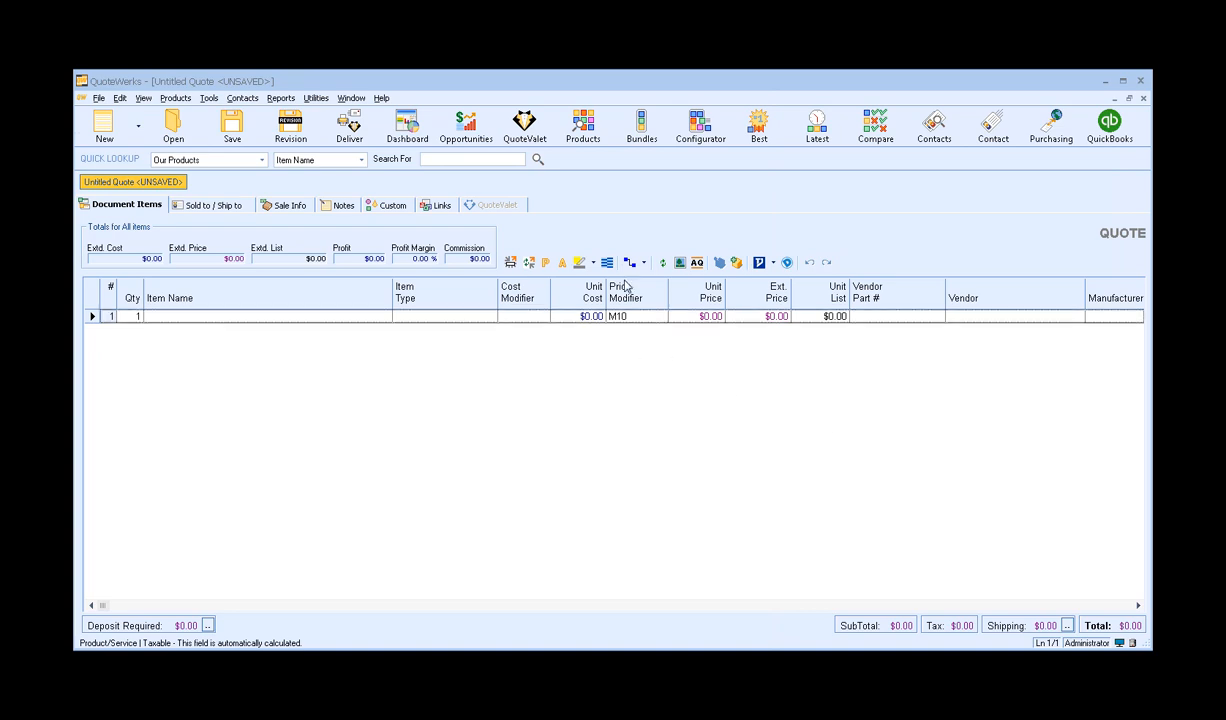
Step: Open the product lookup and search the Etilize source for "cisco switch", limited to items in stock recently
left_click(583, 129)
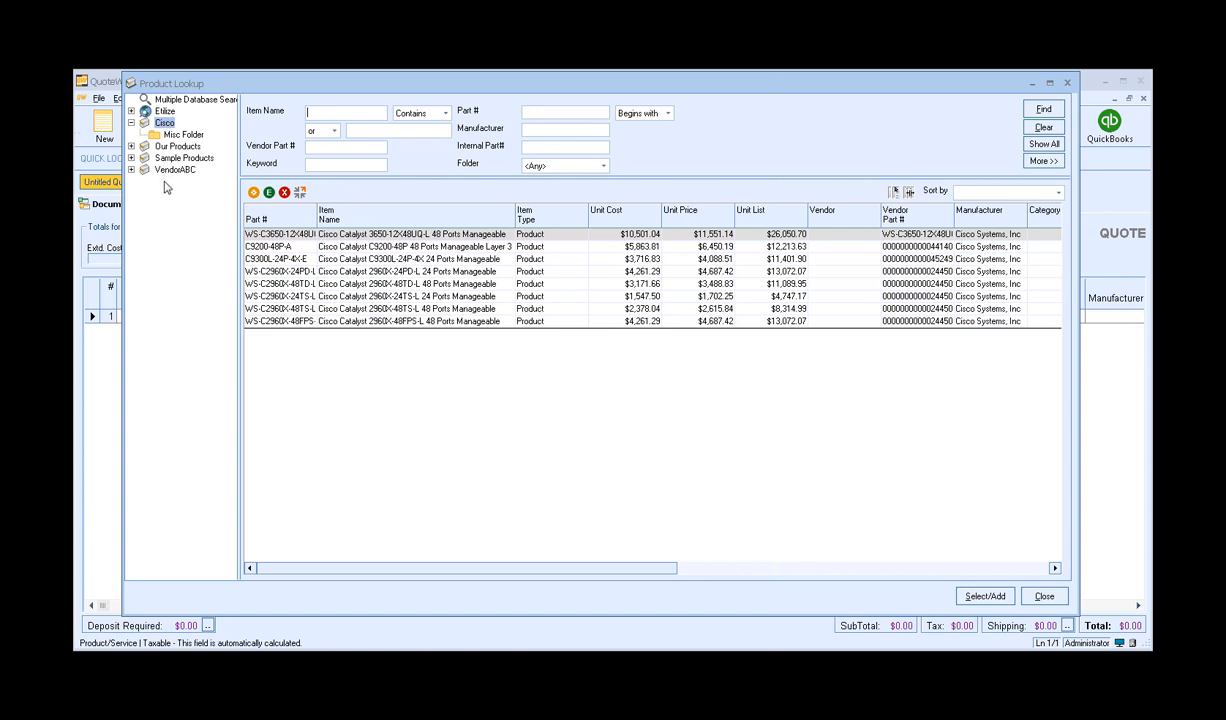
left_click(165, 111)
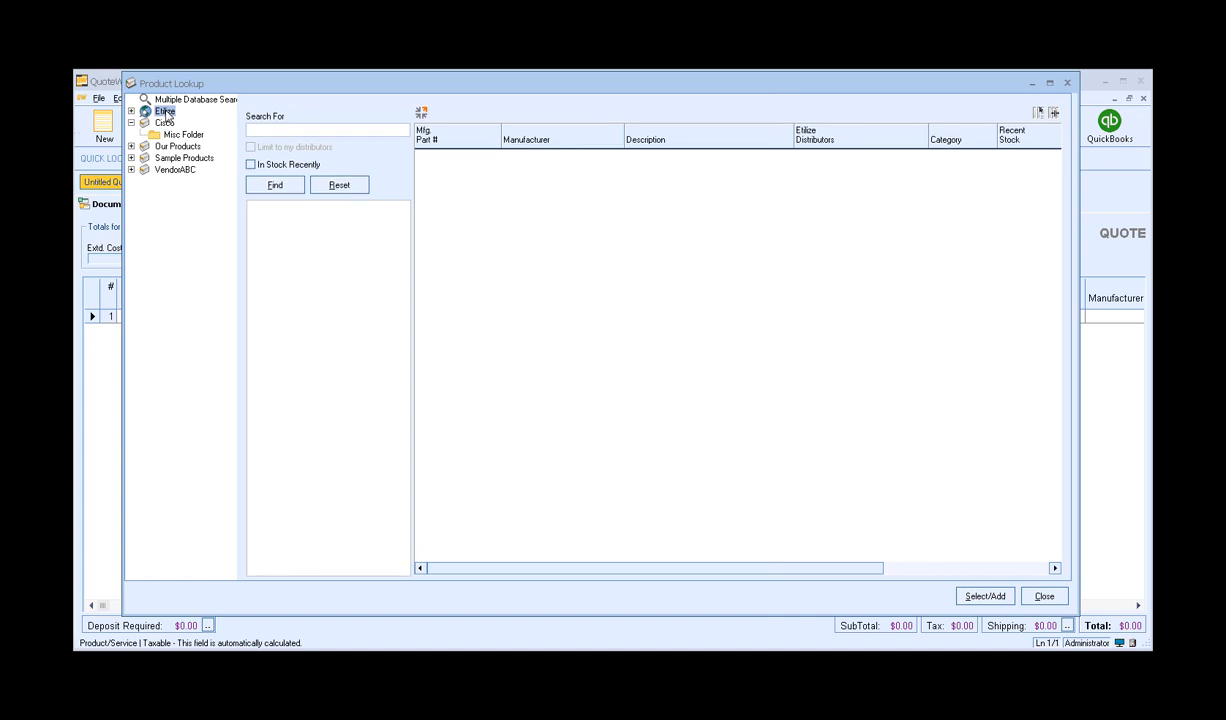
left_click(279, 130)
type("cisco switch")
left_click(274, 169)
left_click(280, 190)
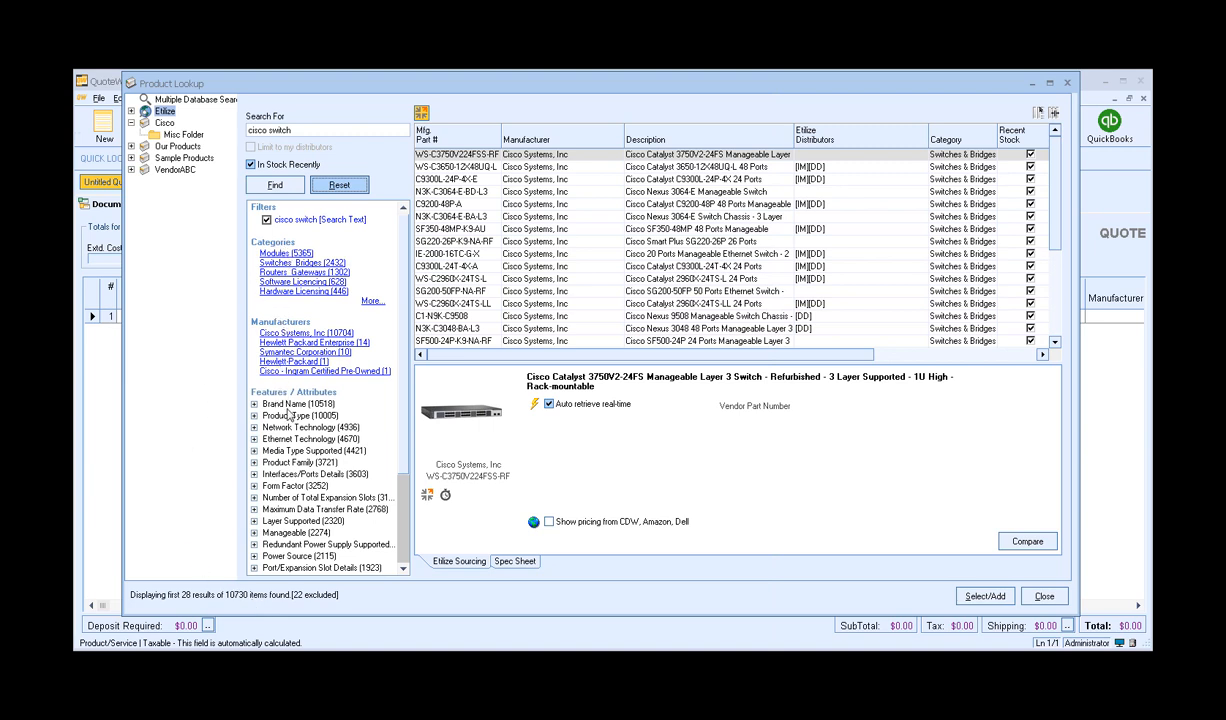
Step: Filter the search results to the Switches_Bridges category, layer supported 2, and the Catalyst 2960-X product family
scroll(387, 350, "down", 1)
scroll(398, 325, "up", 1)
left_click(295, 263)
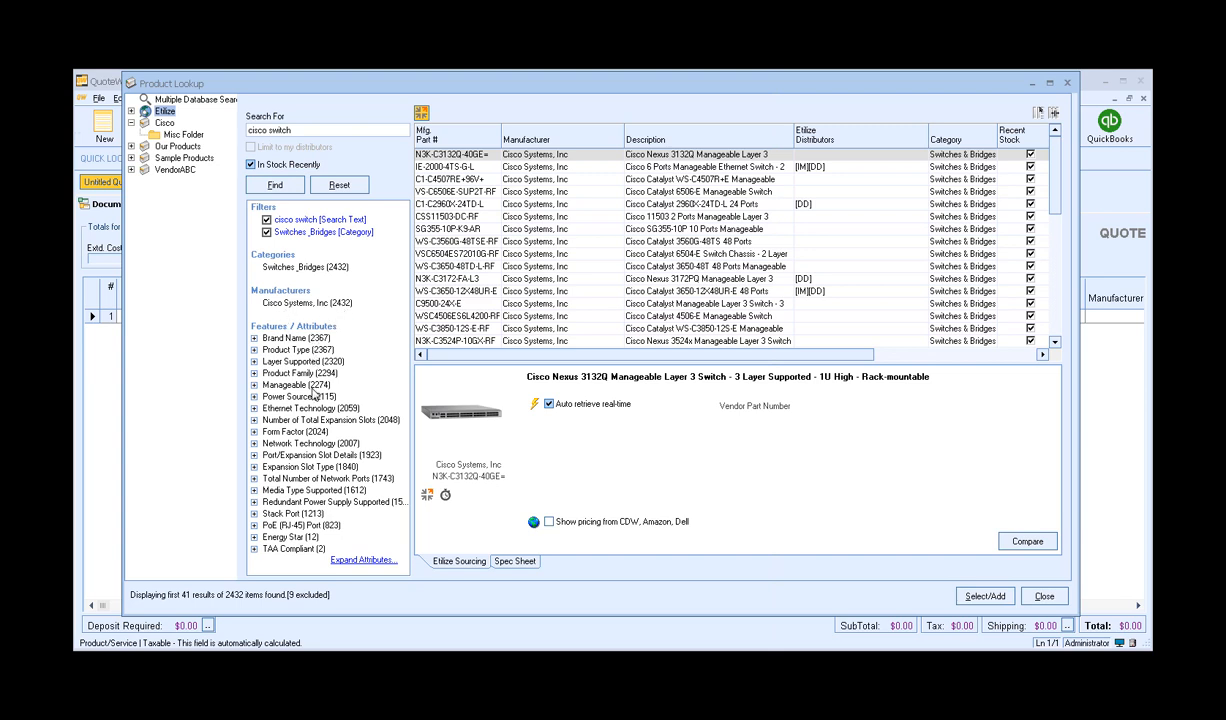
left_click(254, 362)
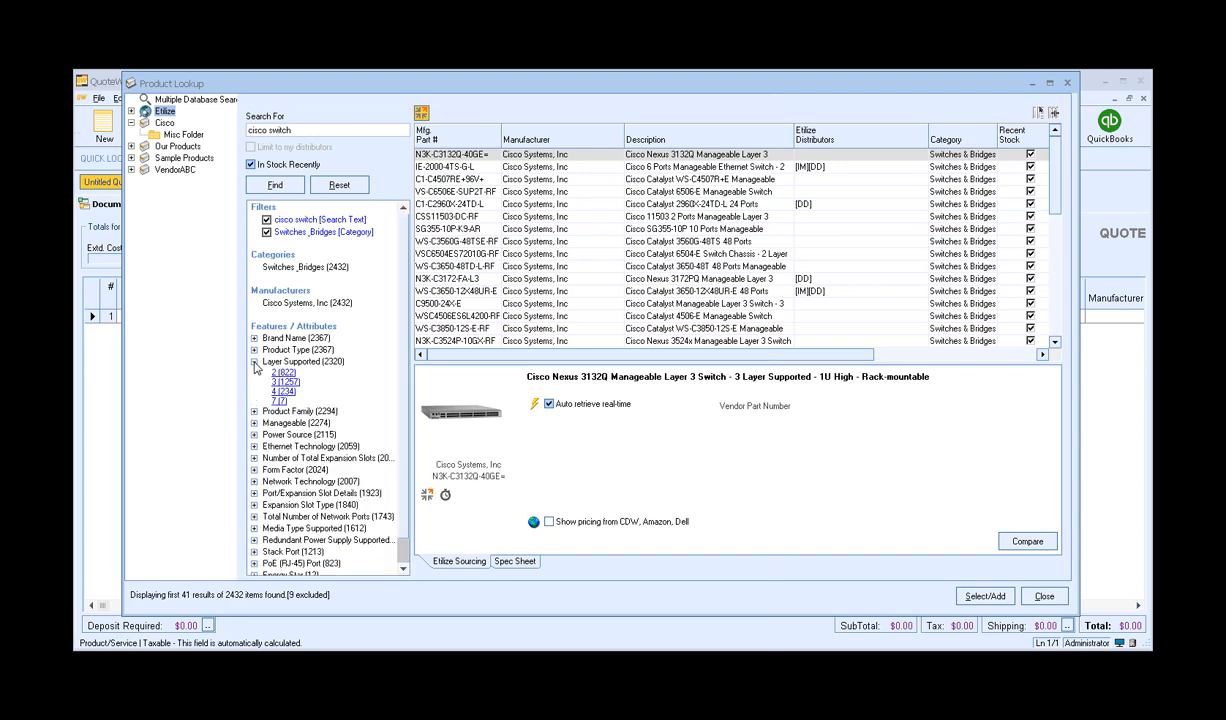
left_click(280, 373)
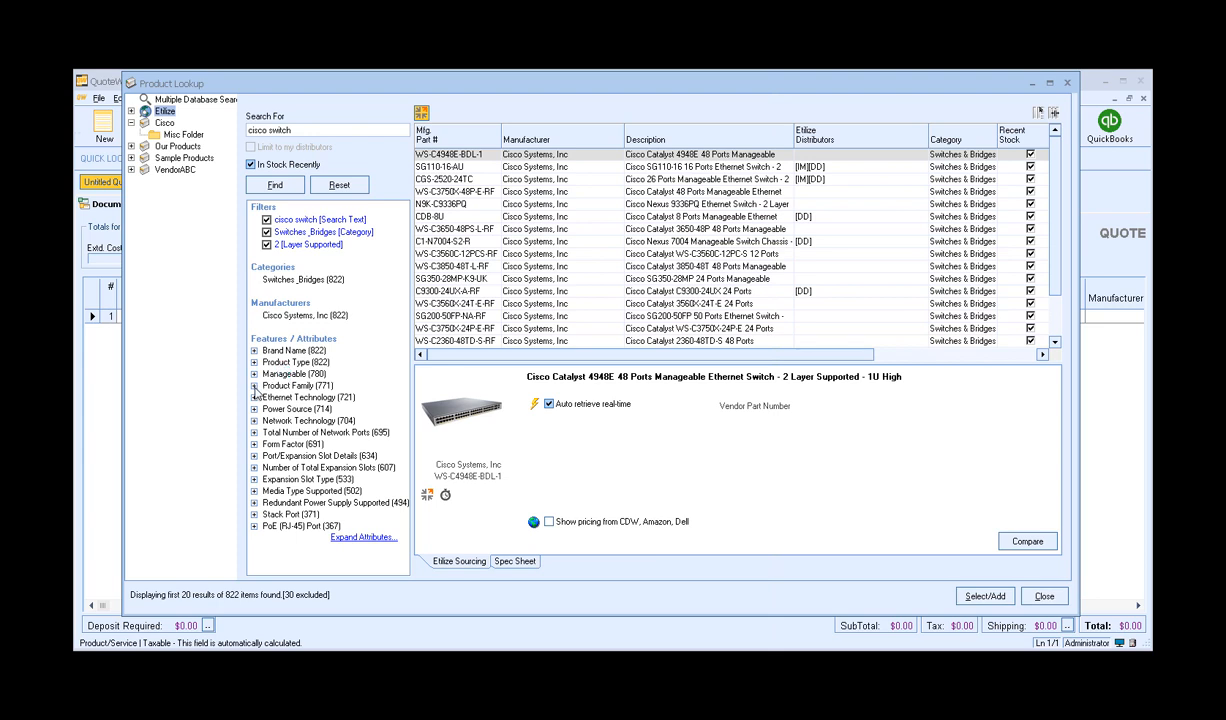
left_click(254, 385)
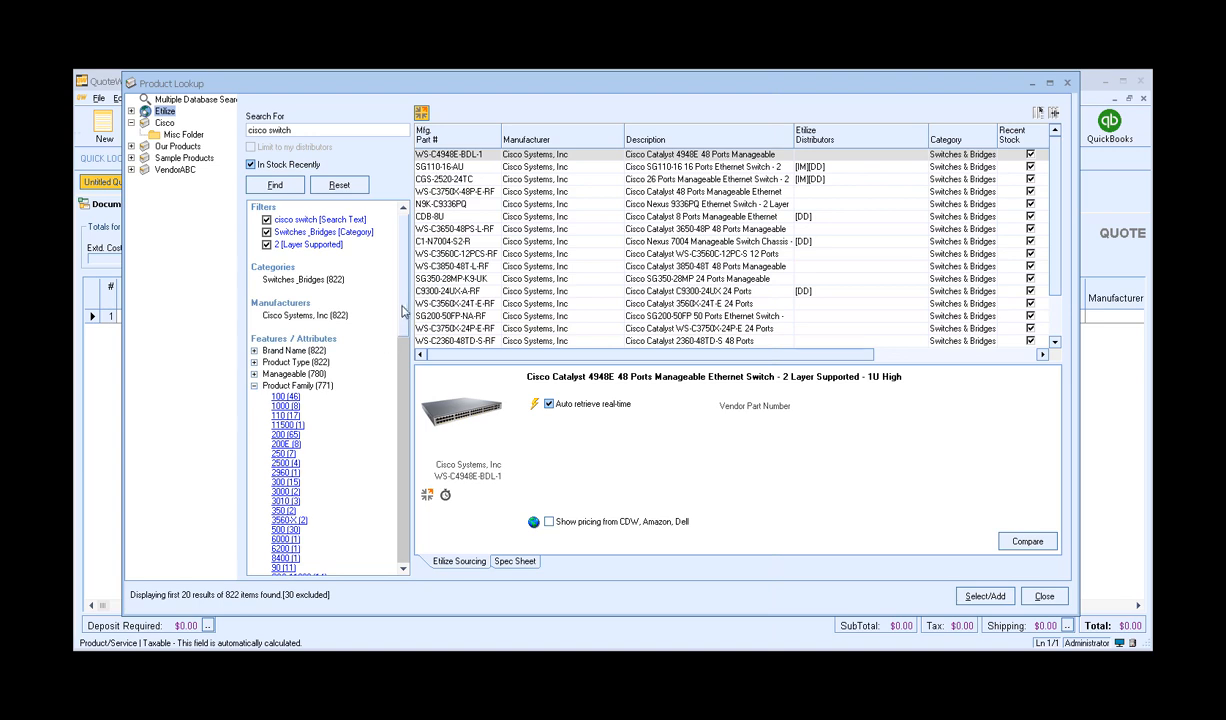
left_click_drag(401, 308, 404, 393)
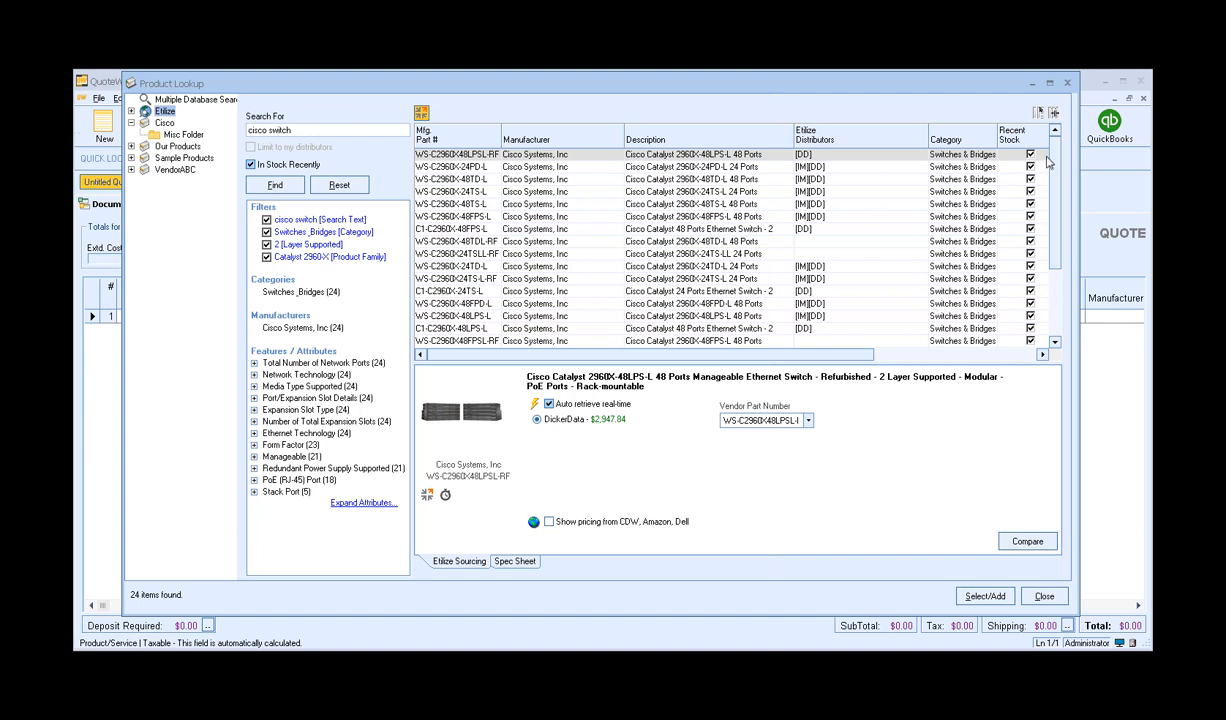
Step: Check the high and low list prices of the filtered results and view the column customization settings without changing them
mouse_move(1062, 208)
left_mouse_down()
mouse_move(1064, 228)
mouse_move(1056, 184)
left_mouse_up()
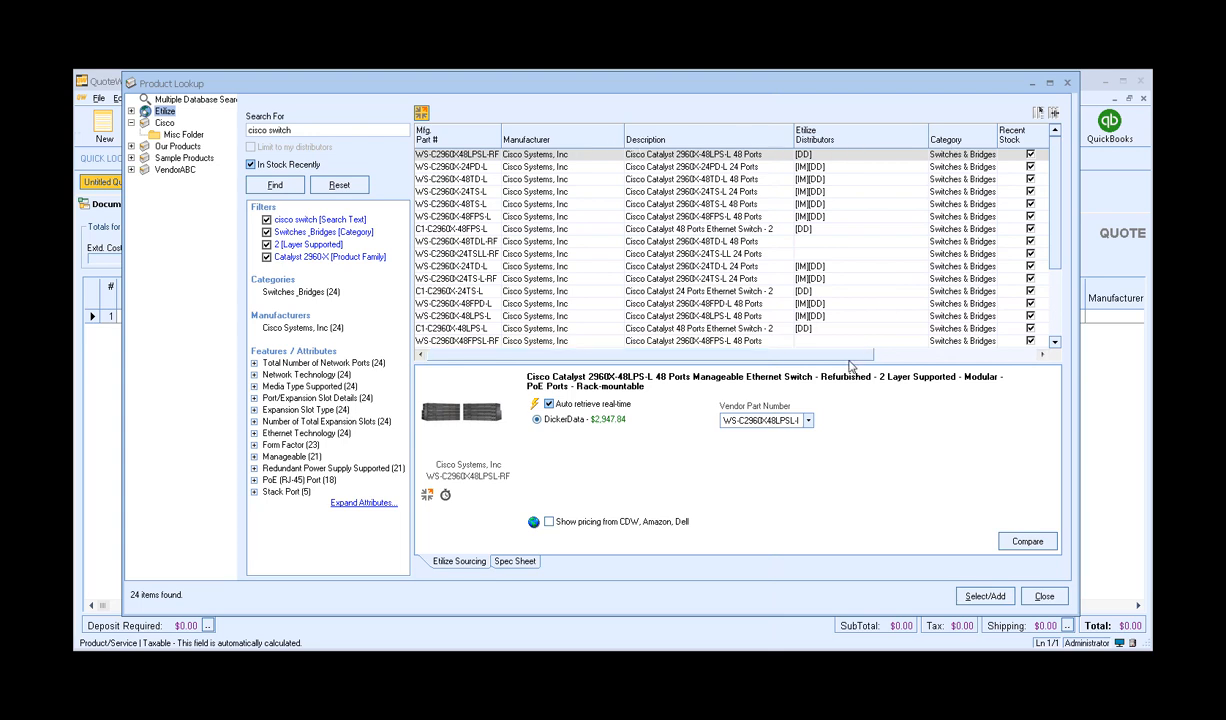
left_click(943, 355)
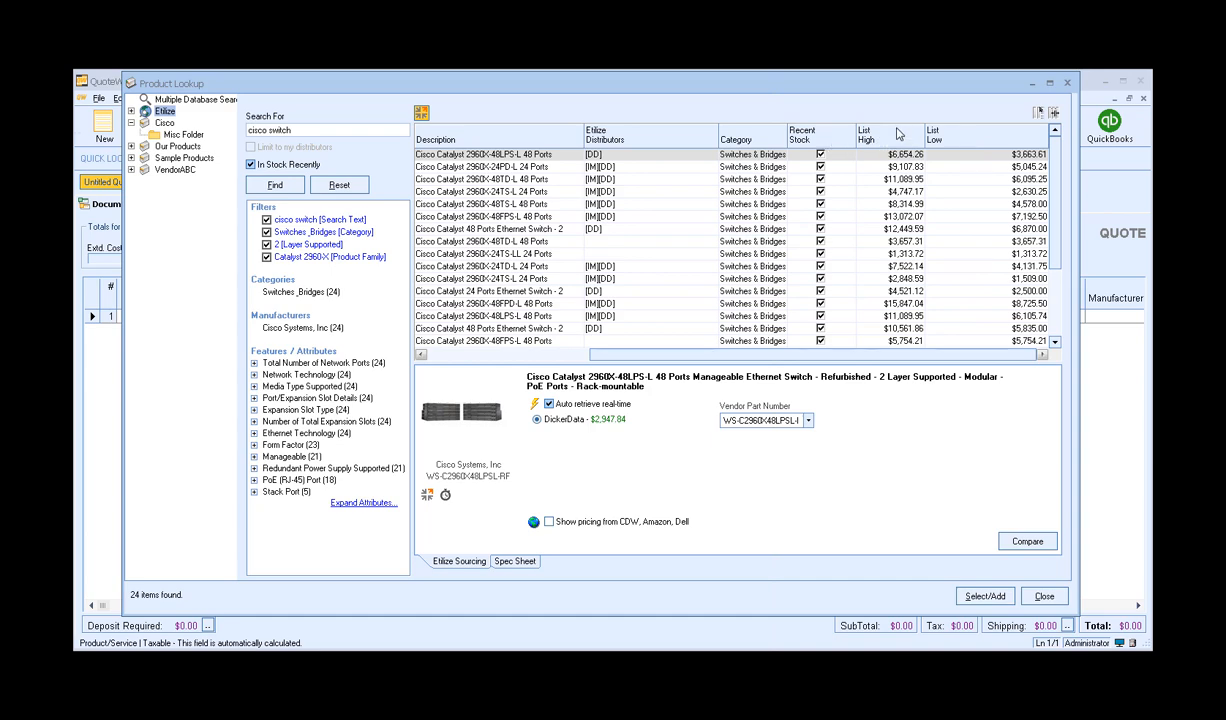
left_click_drag(945, 354, 770, 358)
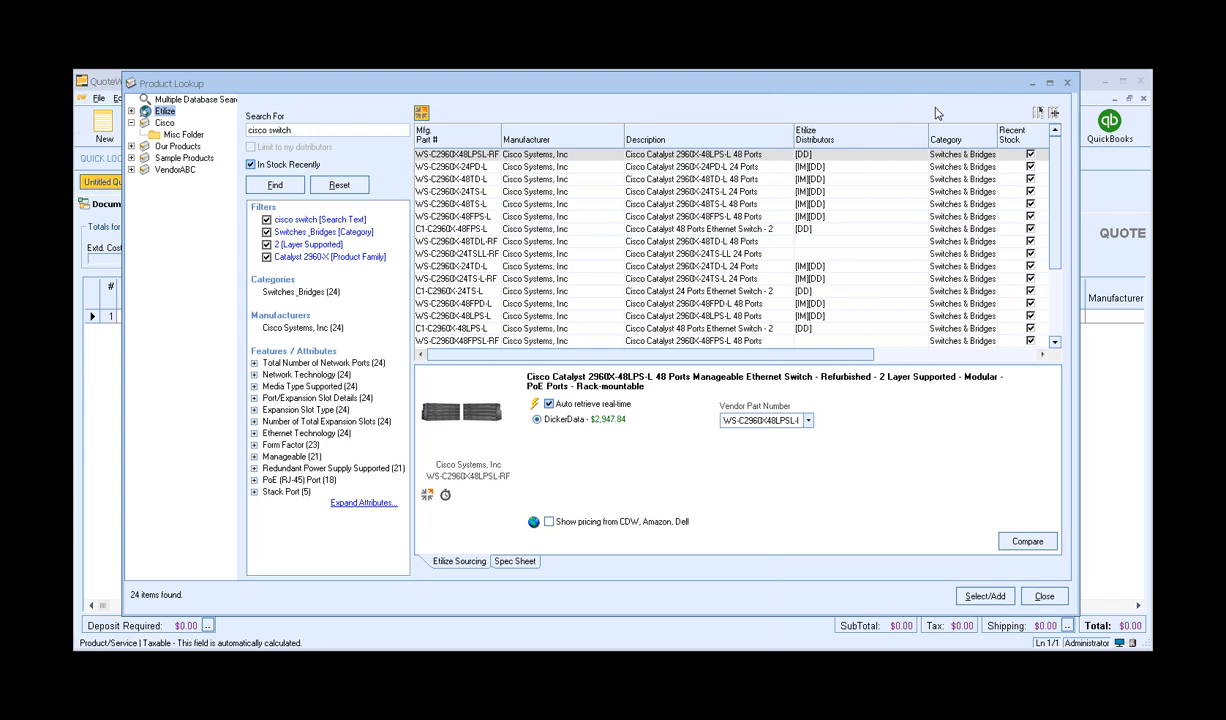
left_click(1039, 114)
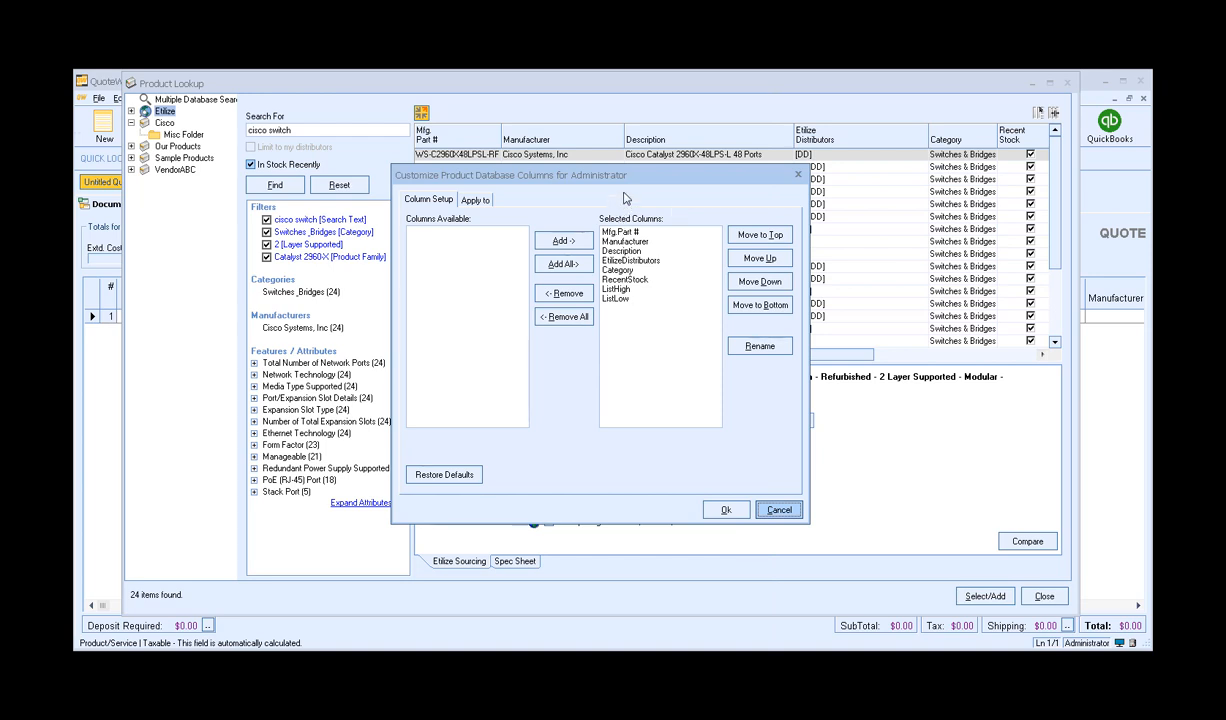
left_click(779, 510)
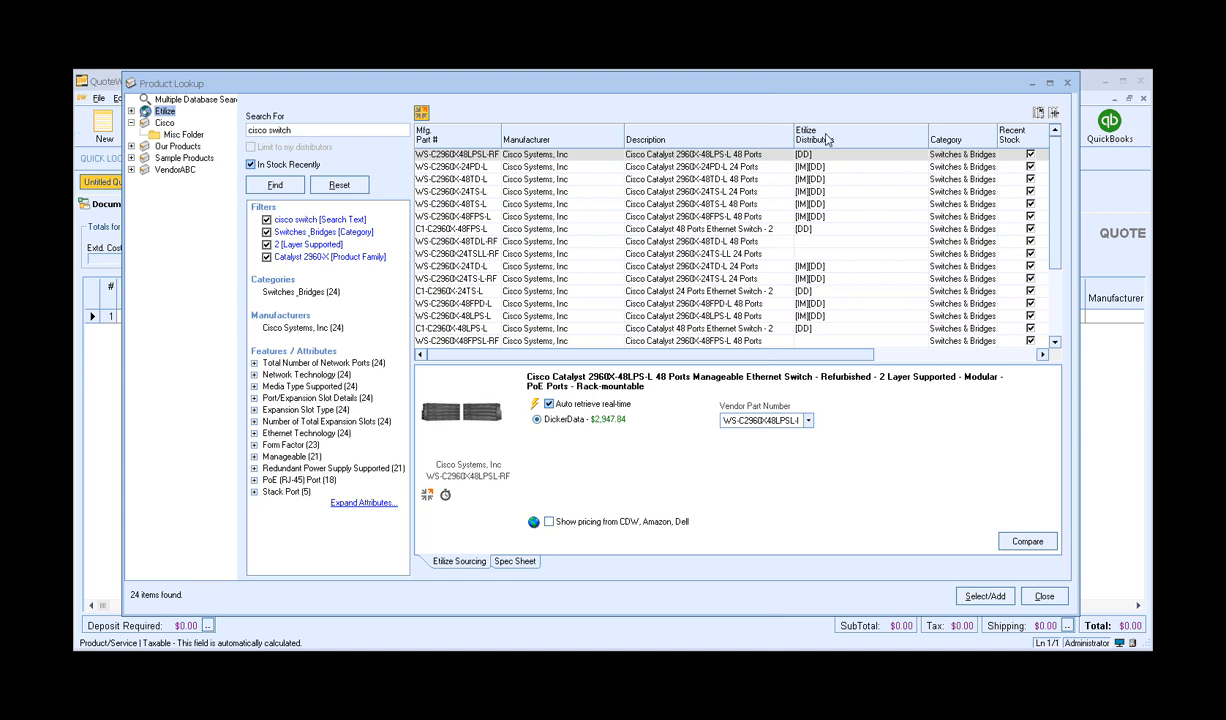
Step: Compare distributor prices for the WS-C2960X-24PD-L and WS-C2960X-48TD-L switches, and choose Ingram Micro as the source for the WS-C2960X-48TD-L
left_click(748, 168)
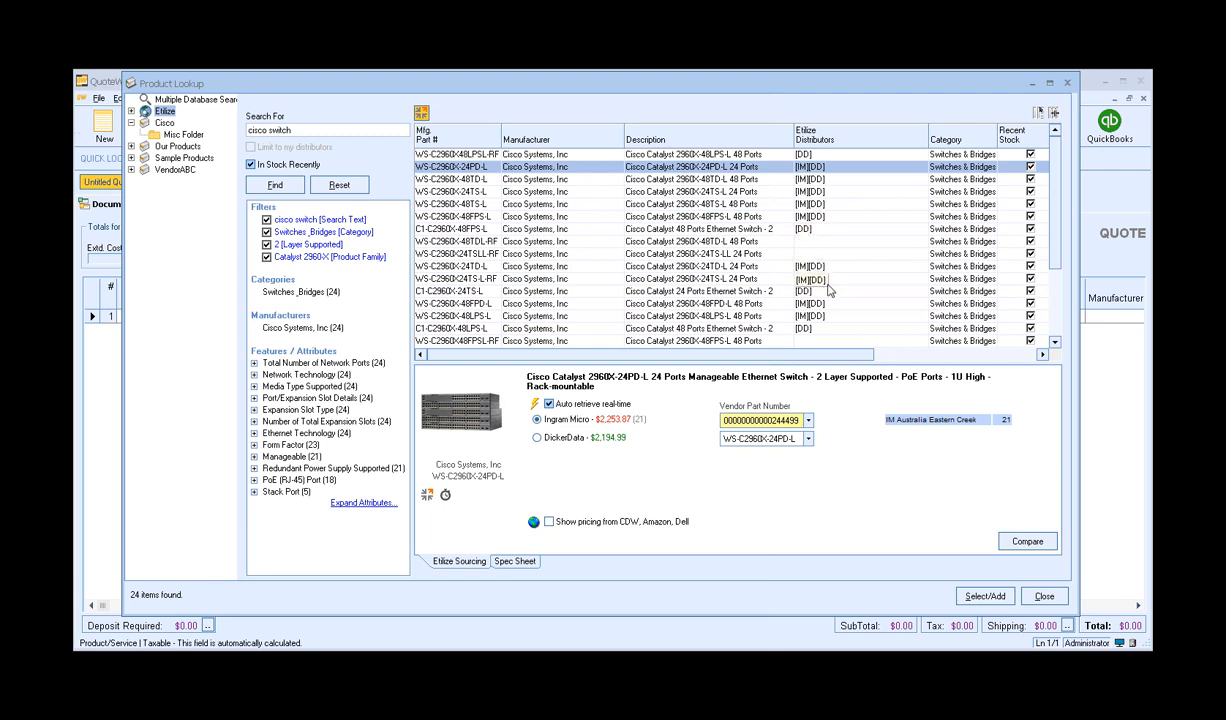
left_click(709, 184)
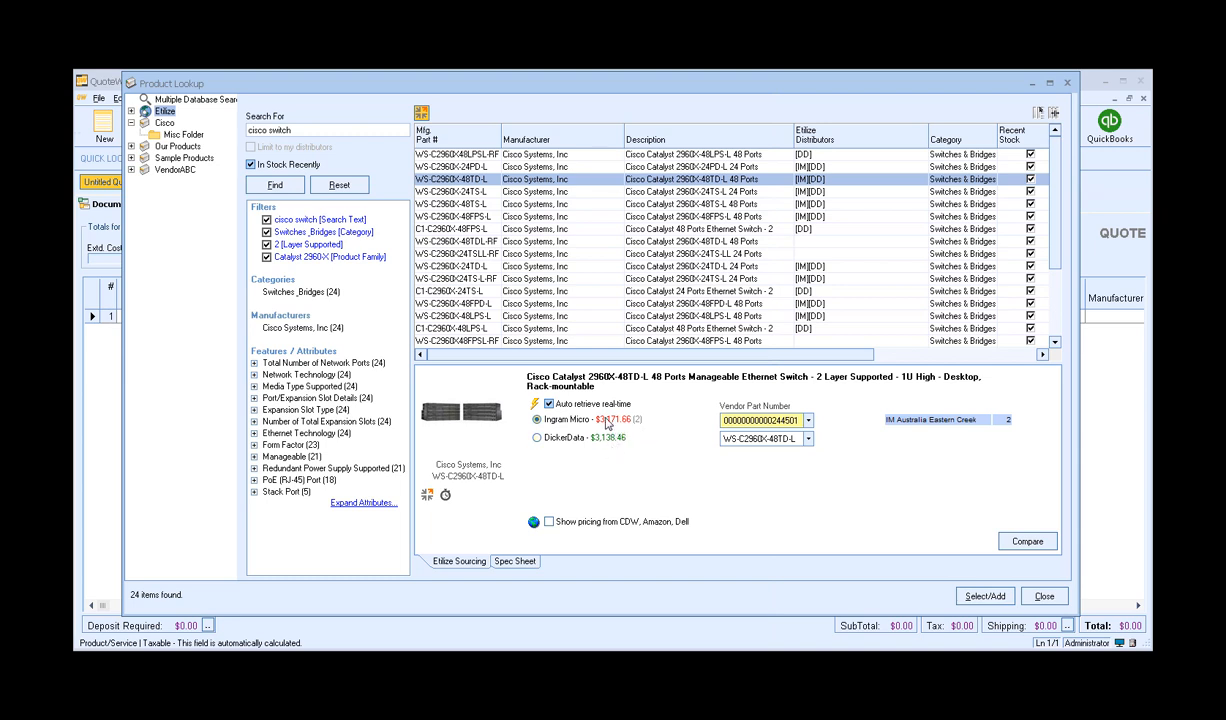
left_click(598, 420)
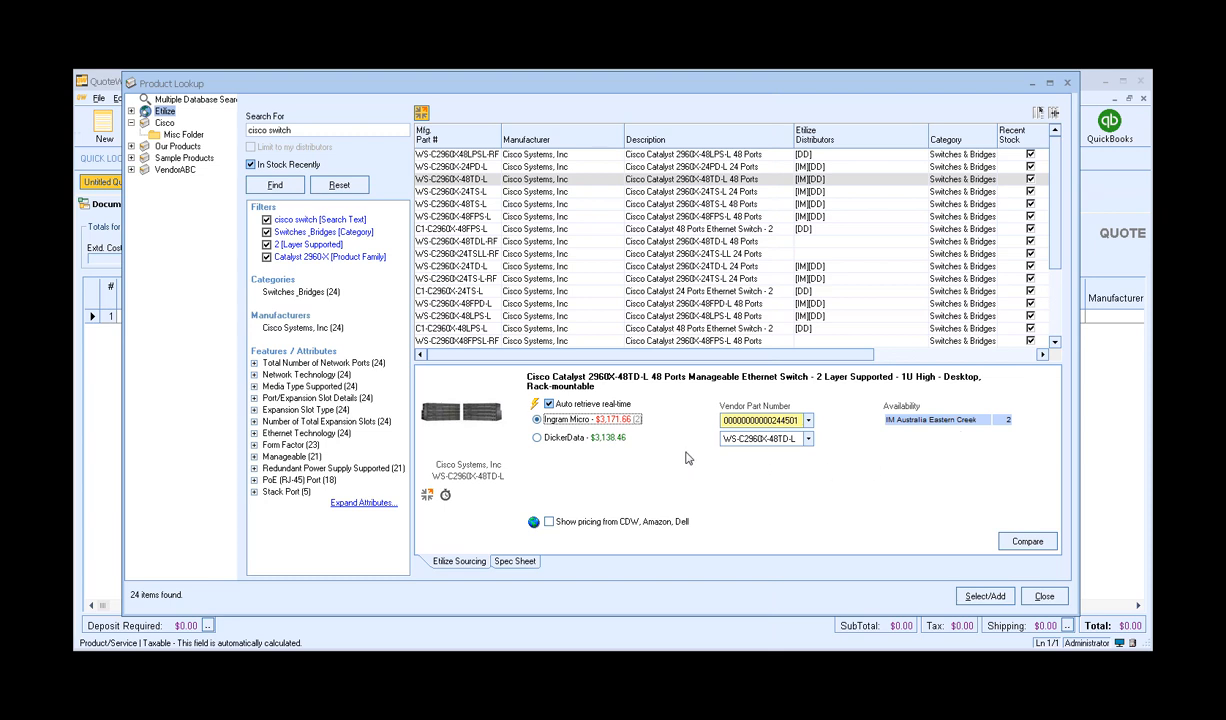
left_click(598, 441)
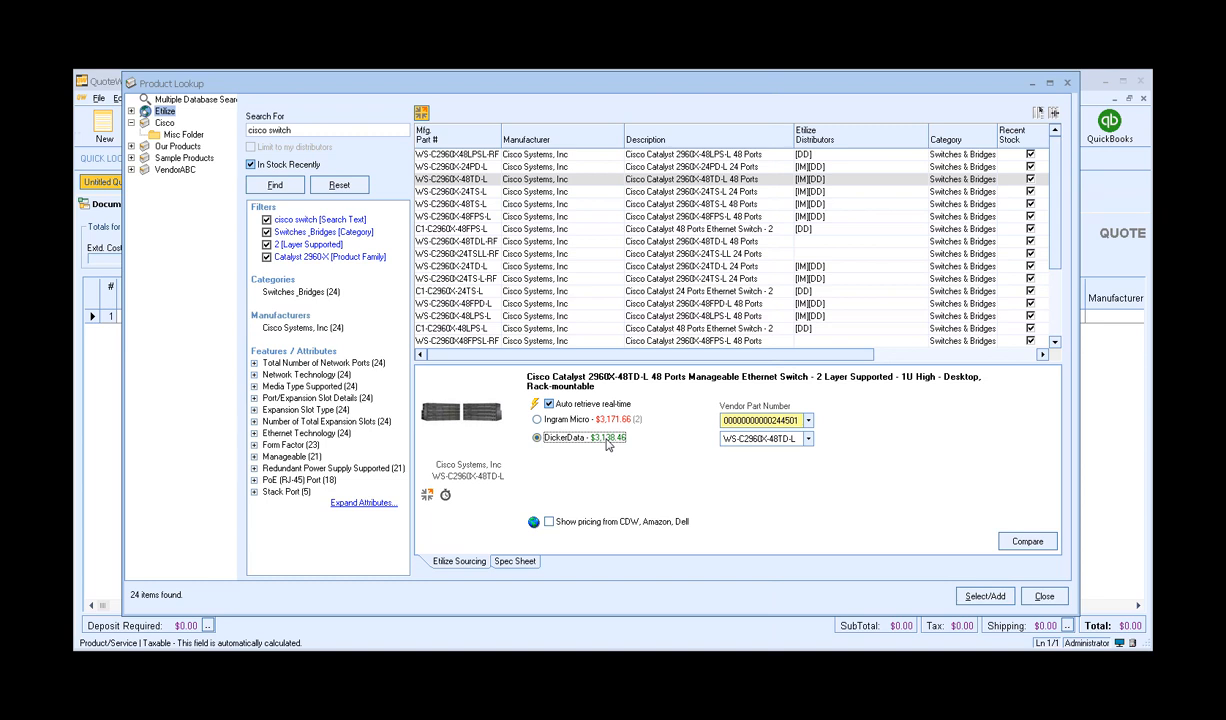
left_click(617, 423)
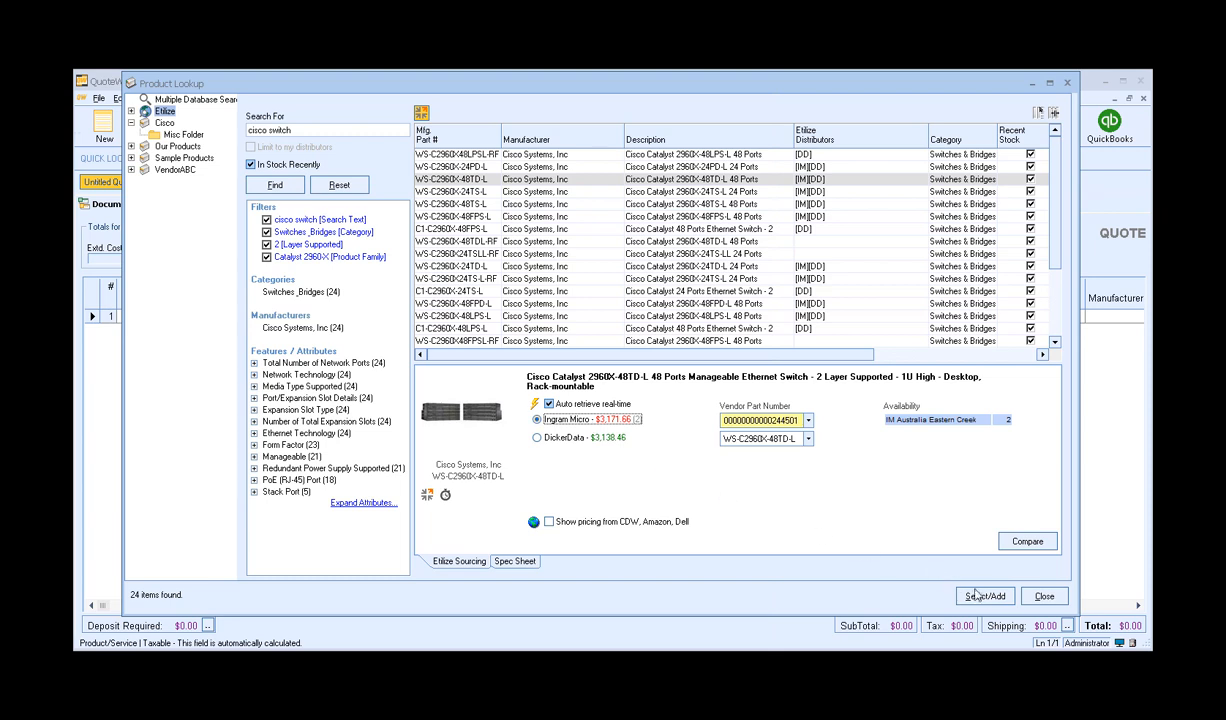
Step: Add the Ingram Micro WS-C2960X-48TD-L switch to the quote with quantity 3 and price modifier M18
left_click(598, 424)
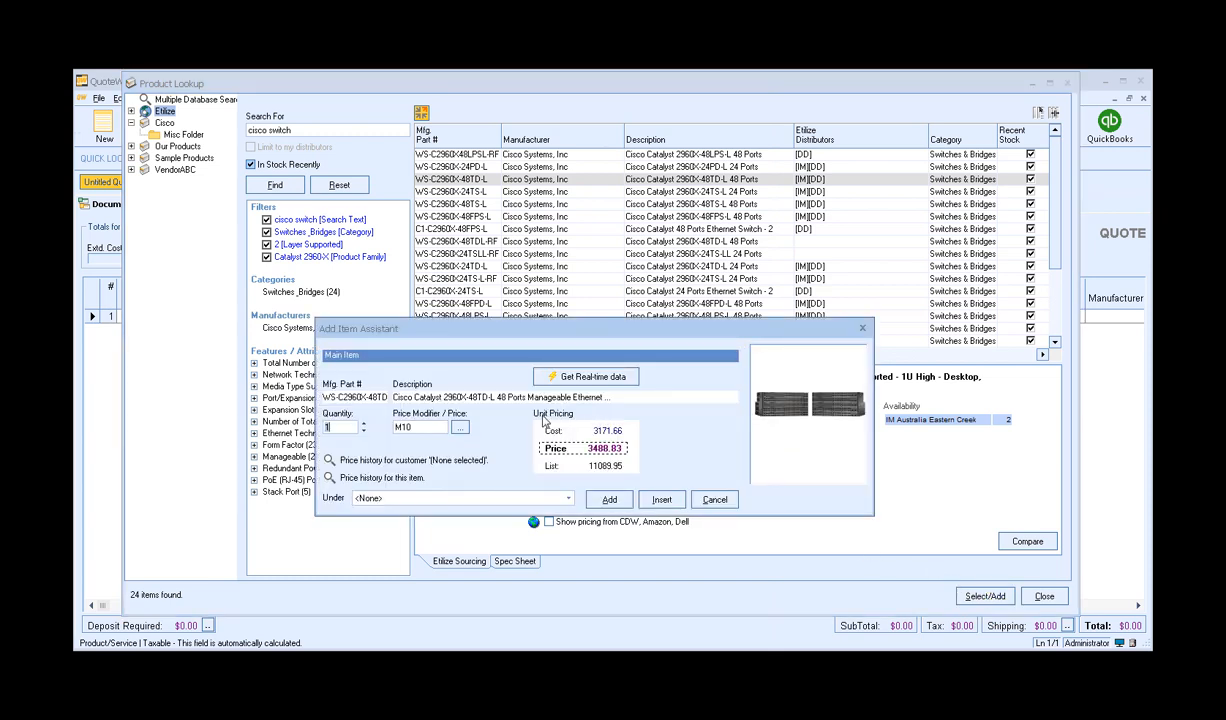
type("3")
key("BackSpace")
type("8")
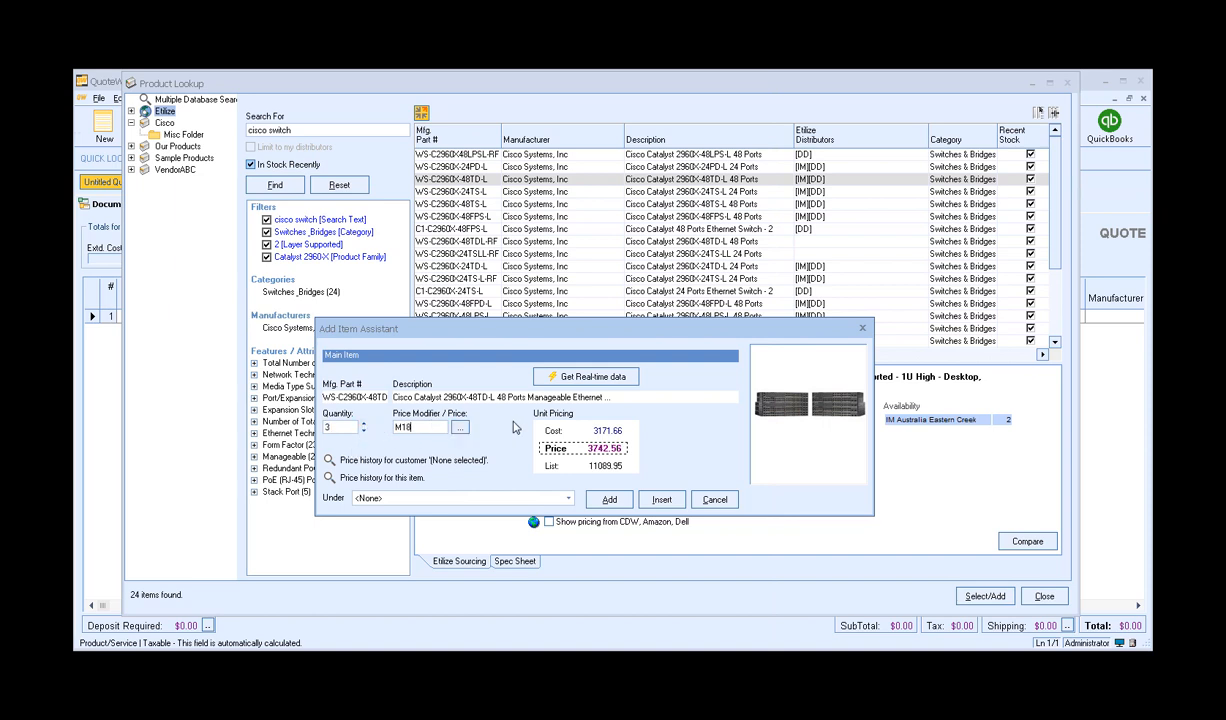
left_click(609, 499)
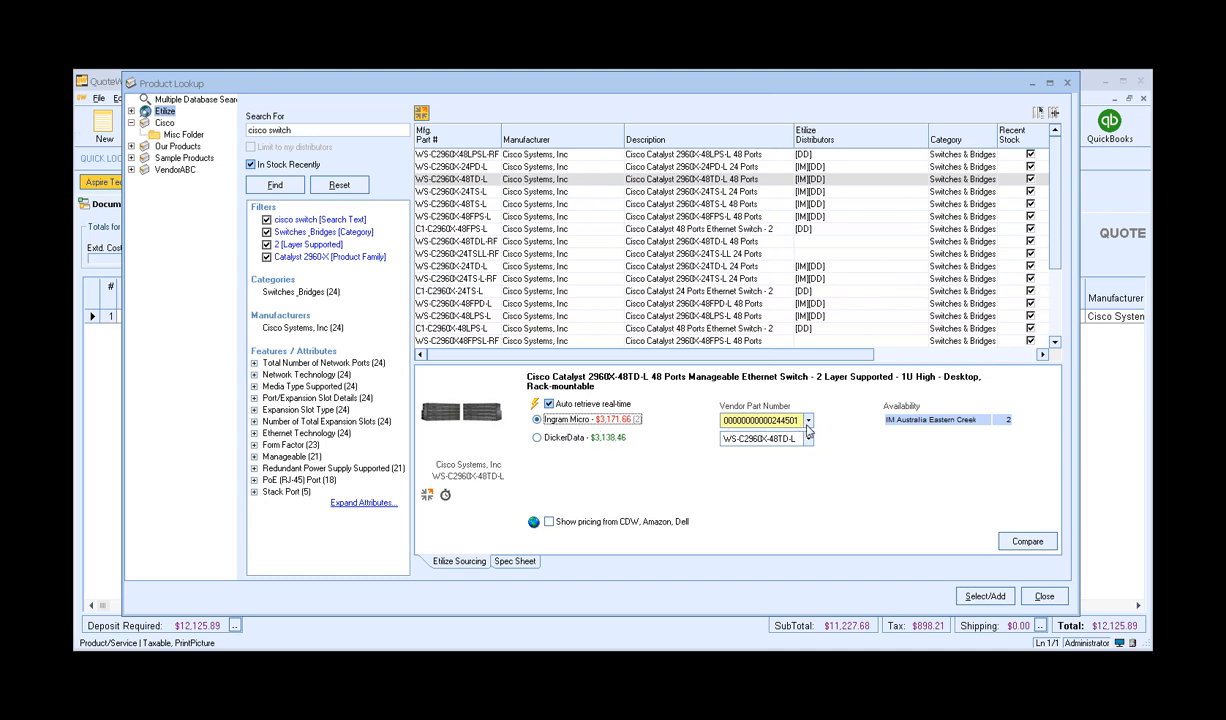
Step: Check Ingram Micro pricing for the alternate vendor part number starting with 500033@@, and reselect the one ending in 2445013
left_click(808, 423)
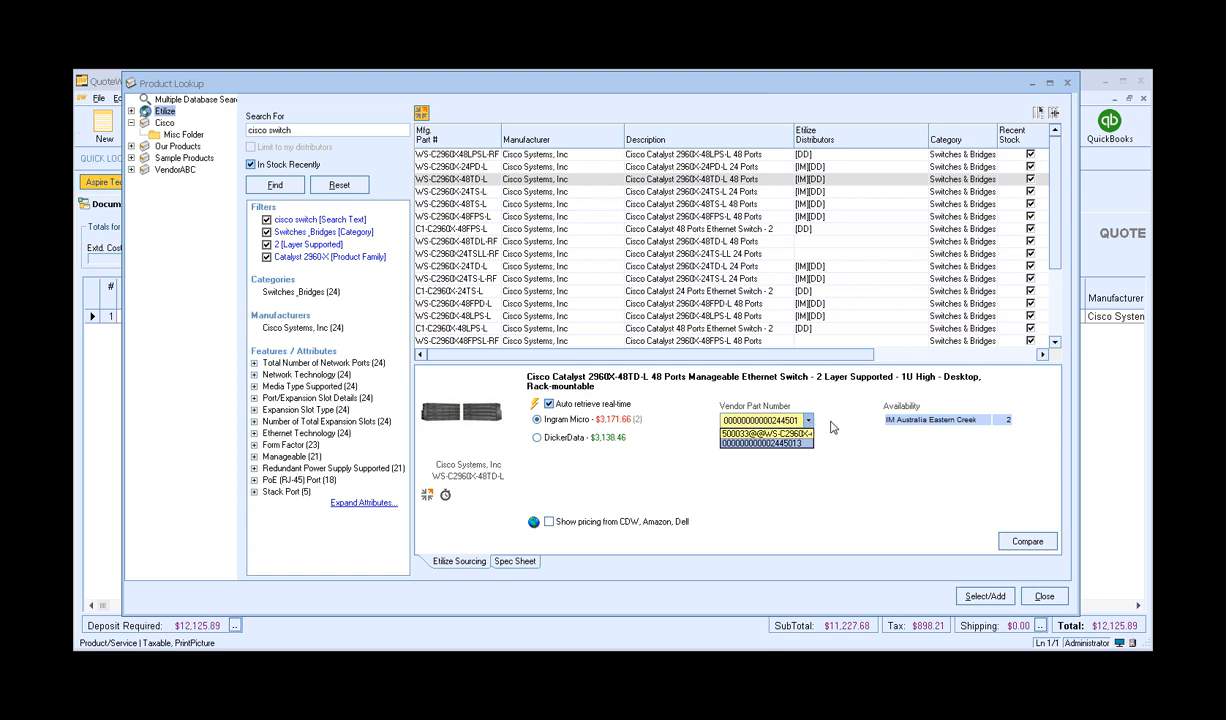
left_click(834, 427)
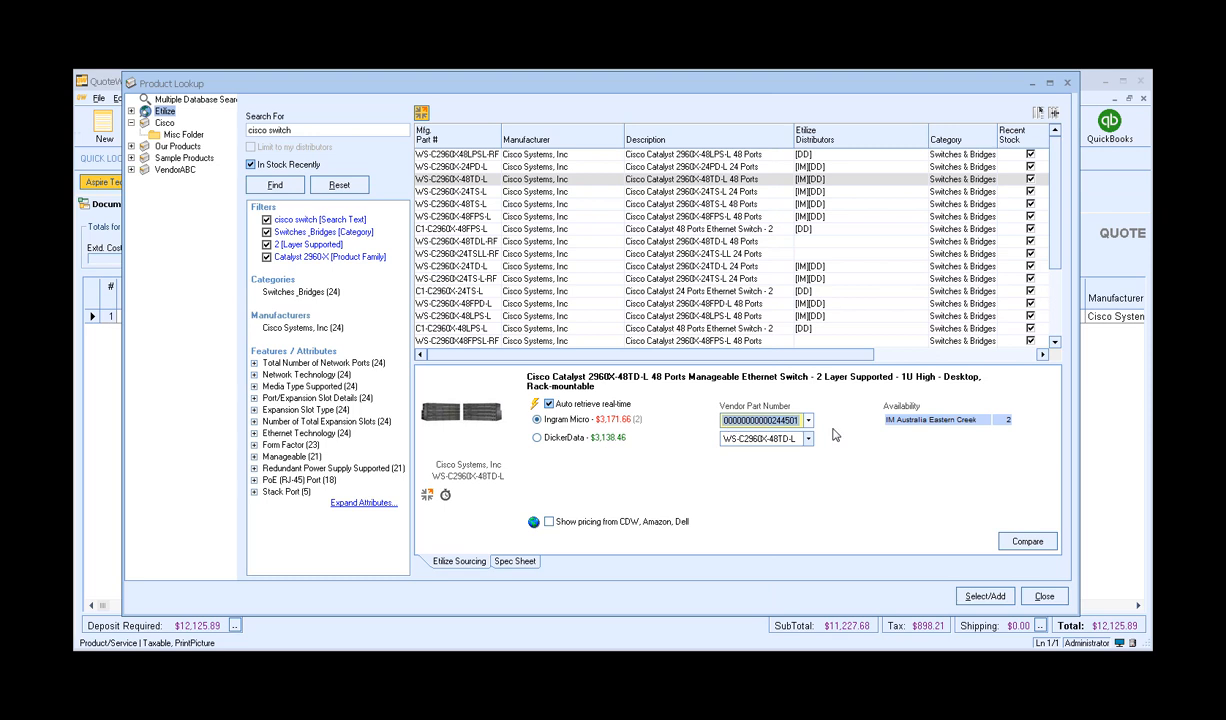
left_click(809, 421)
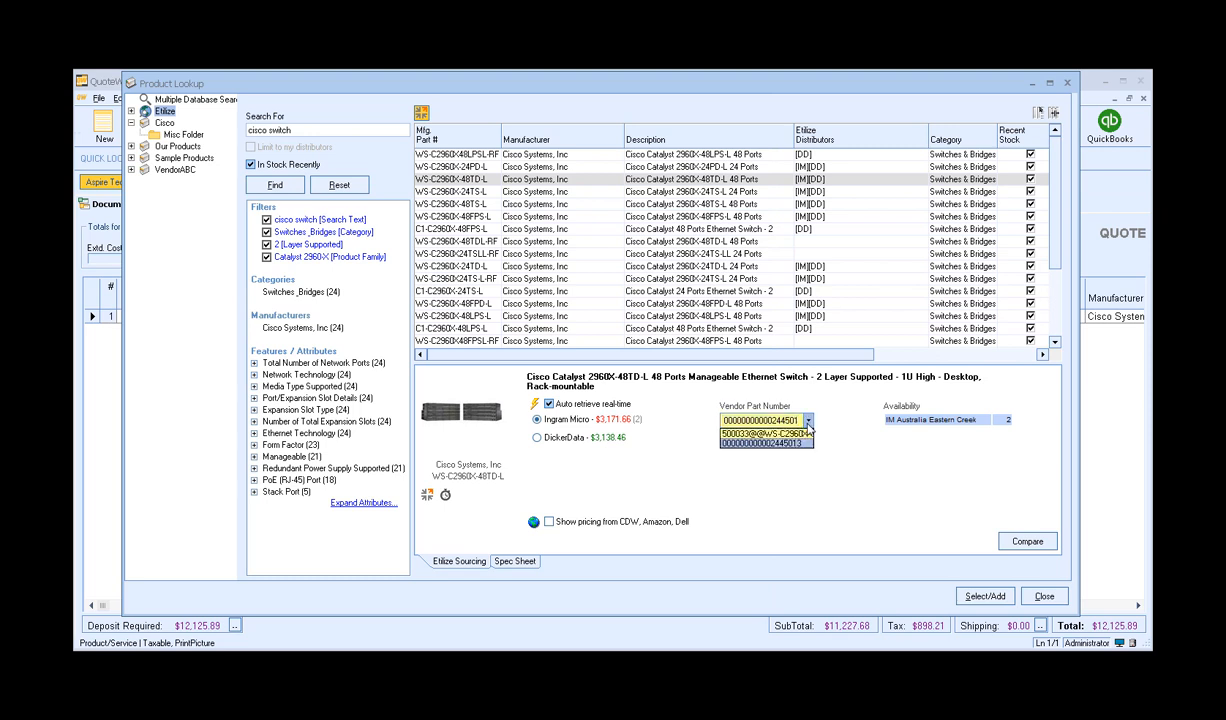
left_click(768, 434)
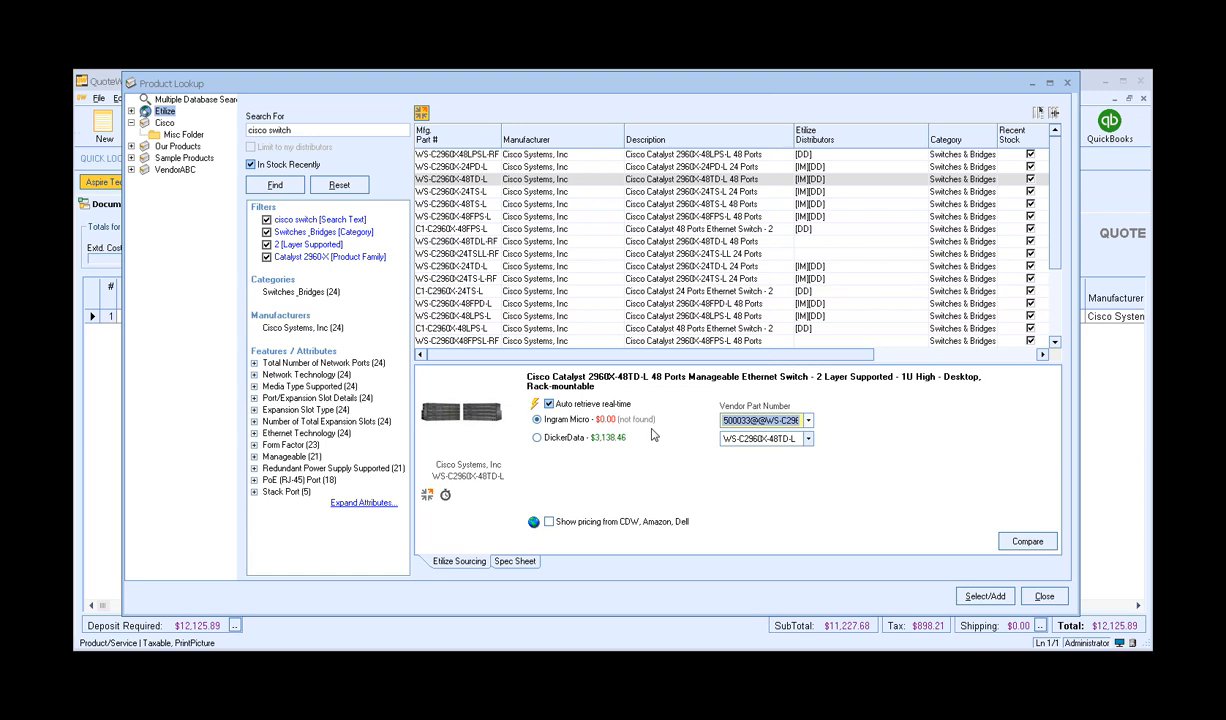
left_click(790, 420)
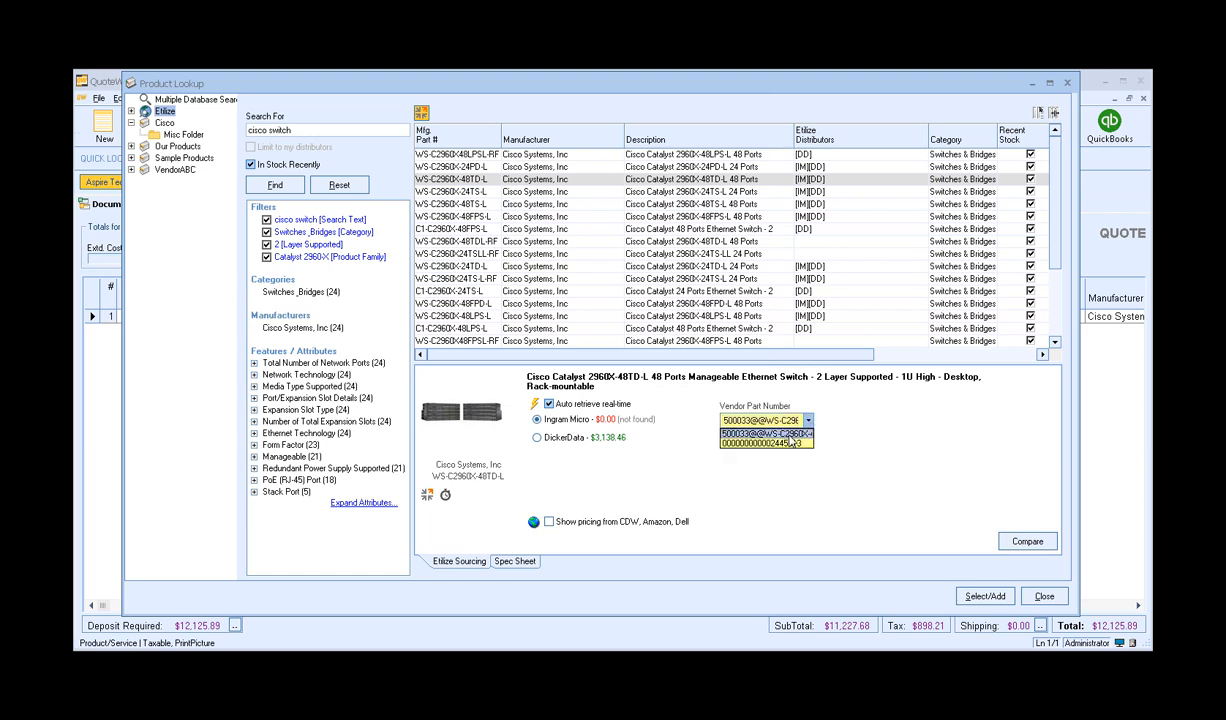
left_click(790, 444)
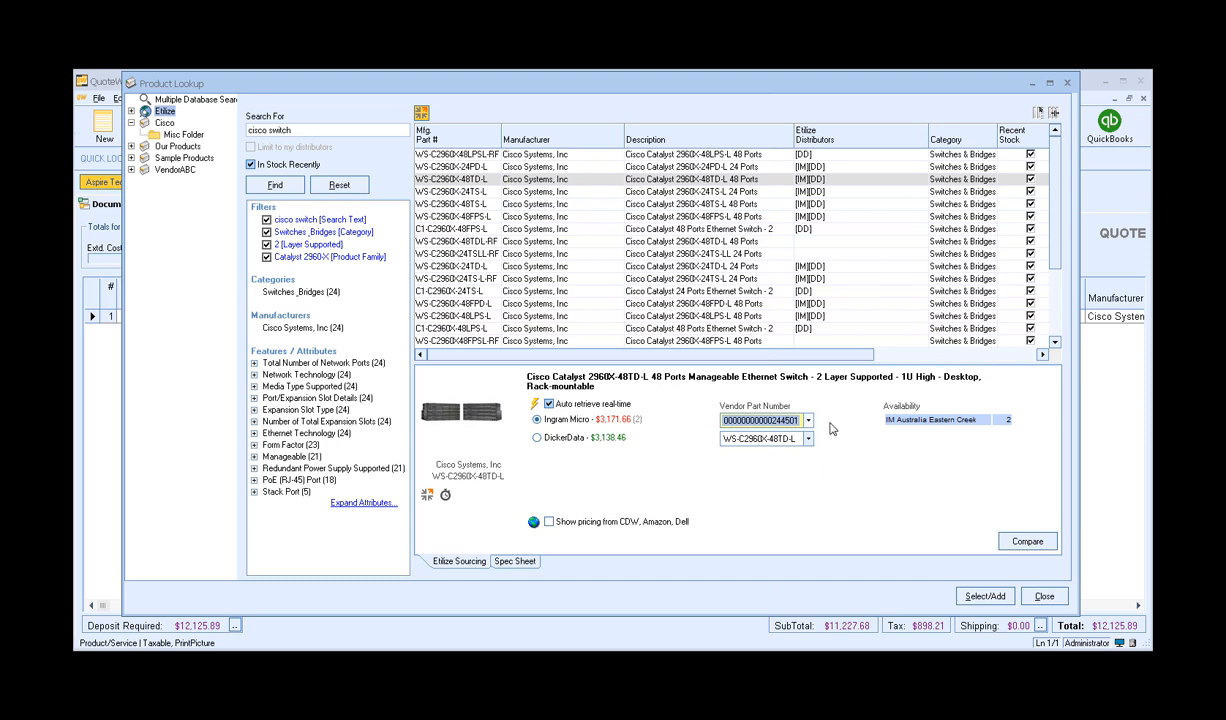
Step: Review the spec sheet of the WS-C2960X-48TD-L switch and add it to the quote's links
left_click(514, 563)
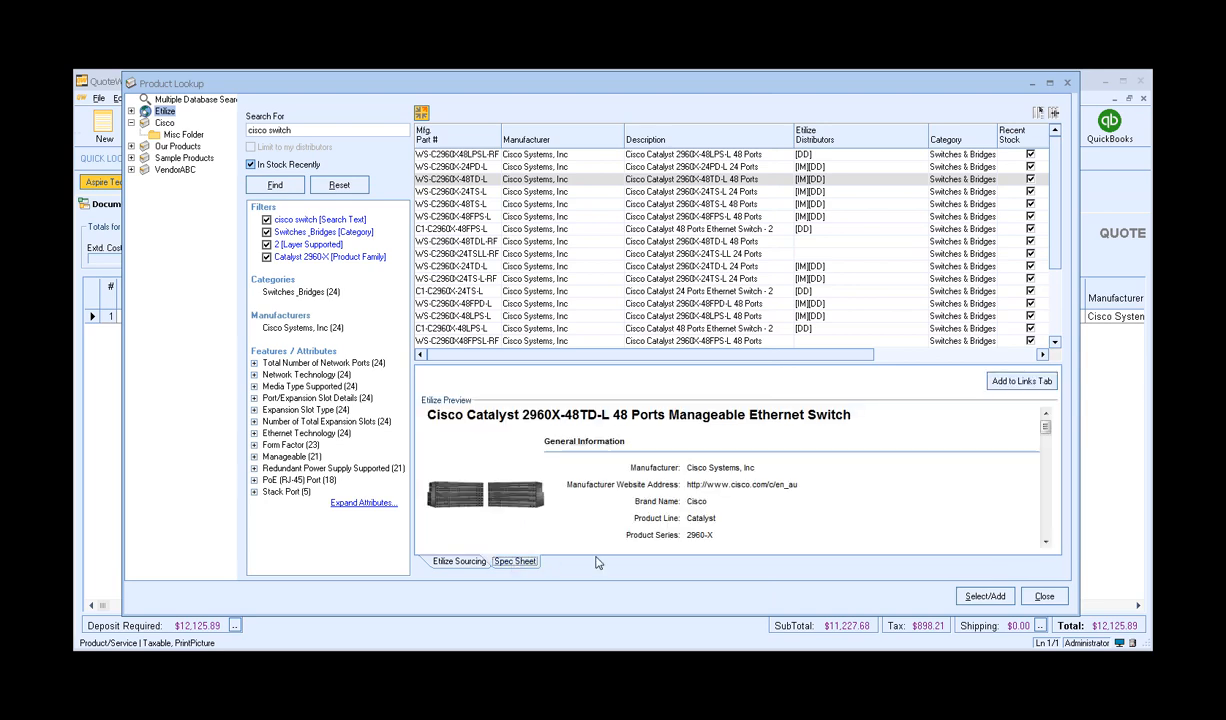
scroll(881, 442, "down", 4)
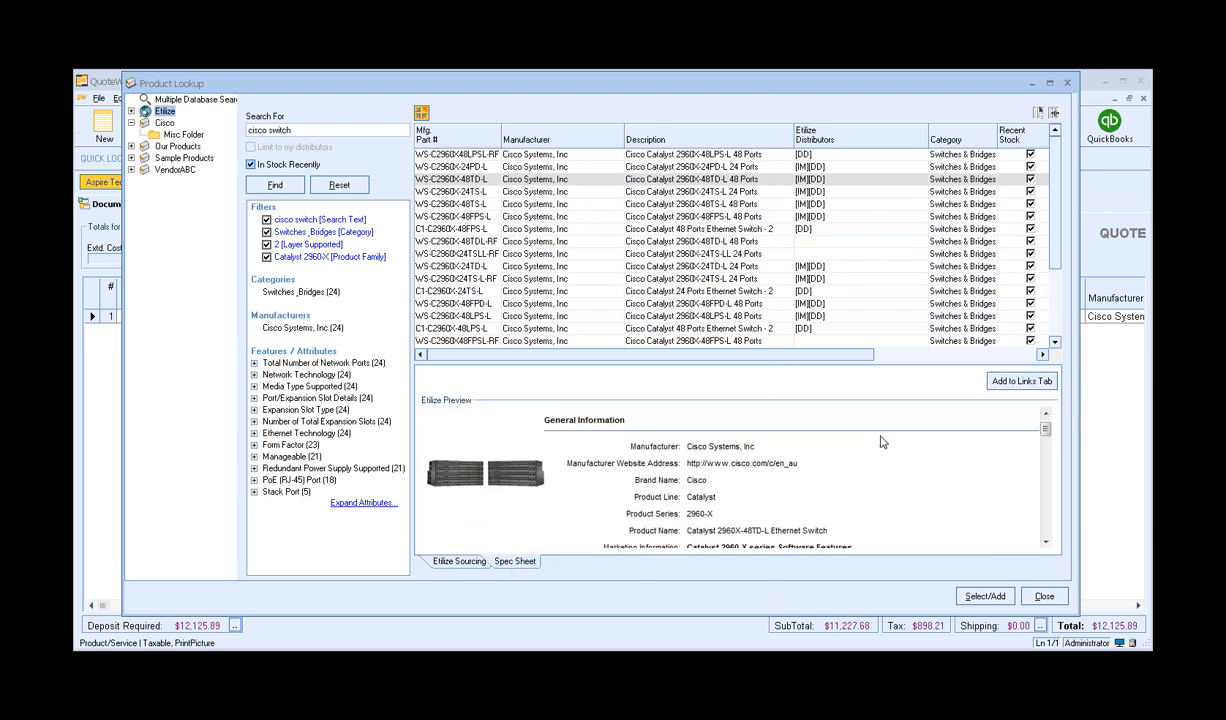
scroll(881, 442, "down", 8)
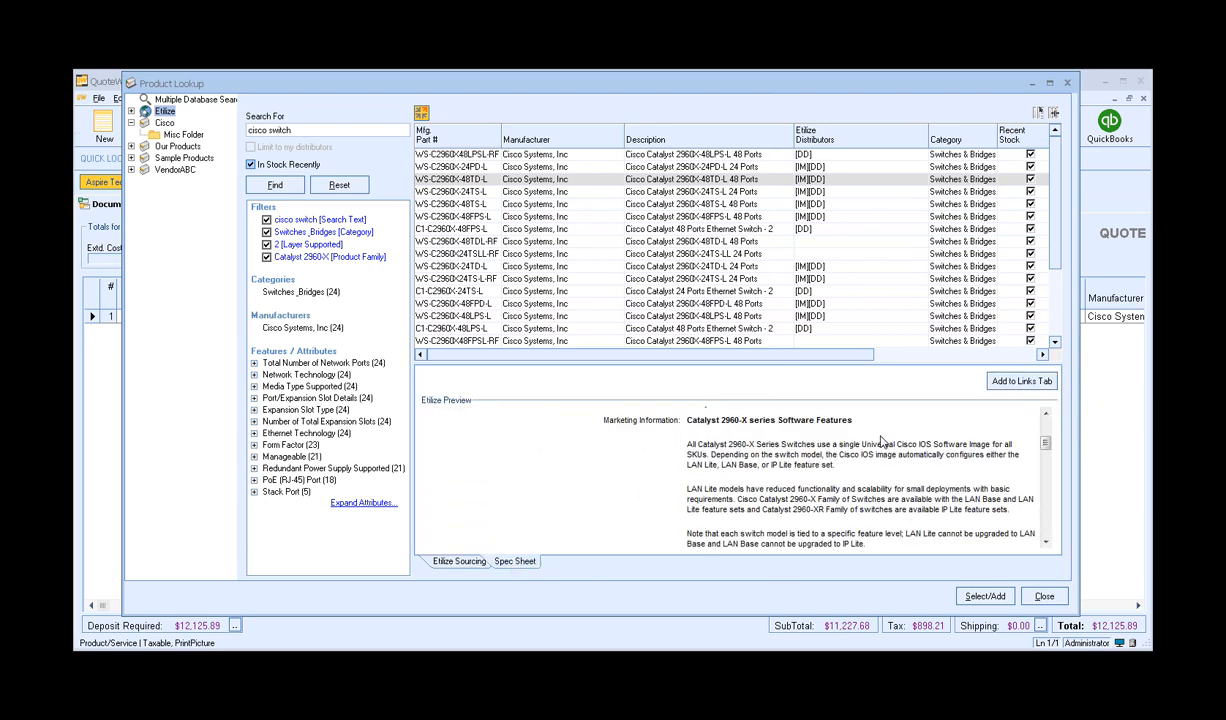
scroll(881, 442, "down", 8)
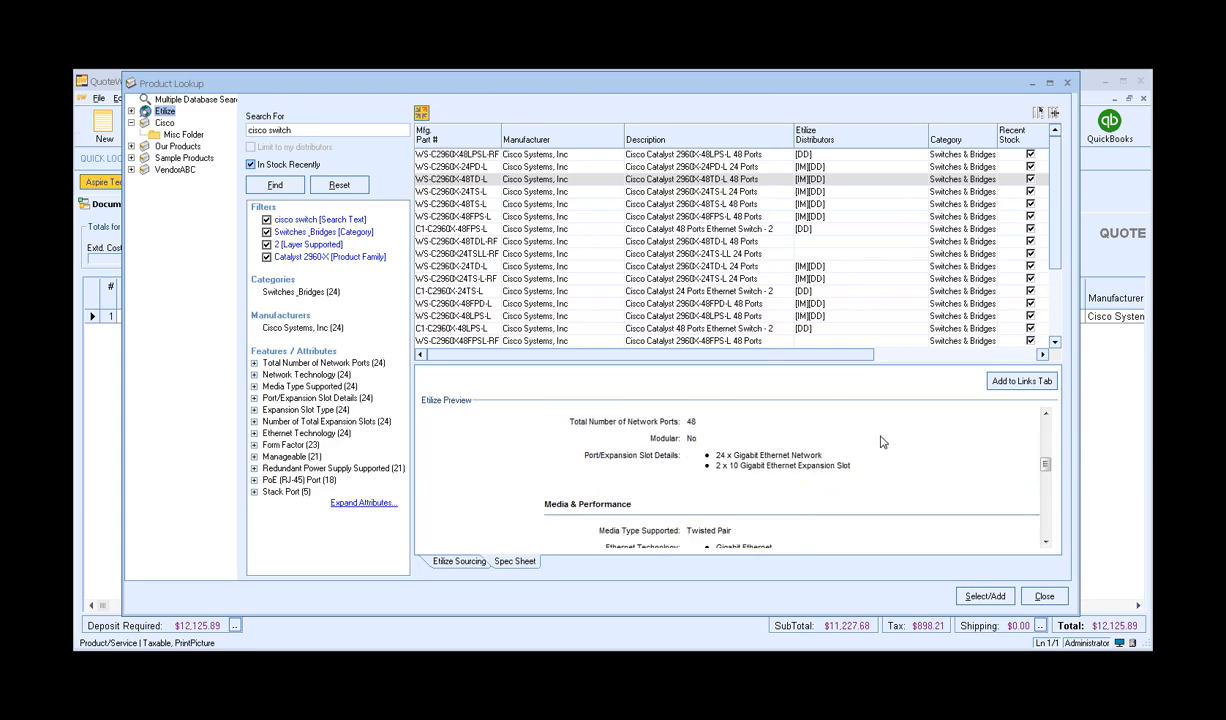
scroll(881, 442, "down", 10)
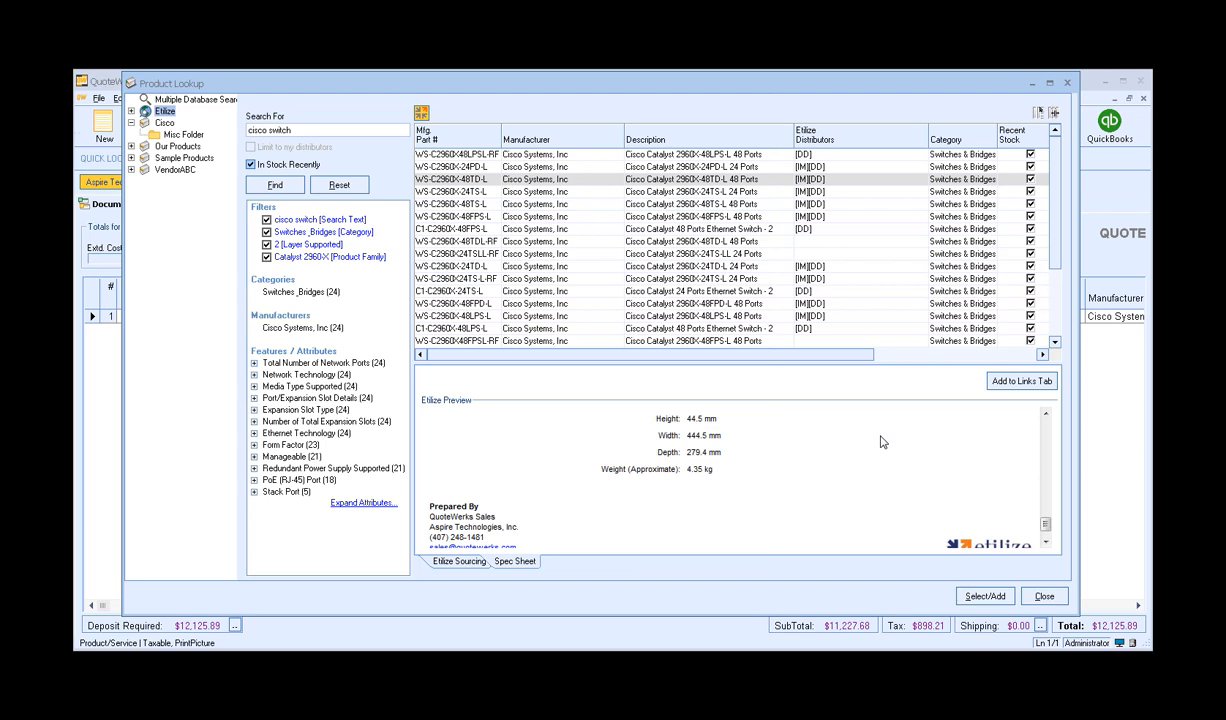
scroll(881, 442, "up", 8)
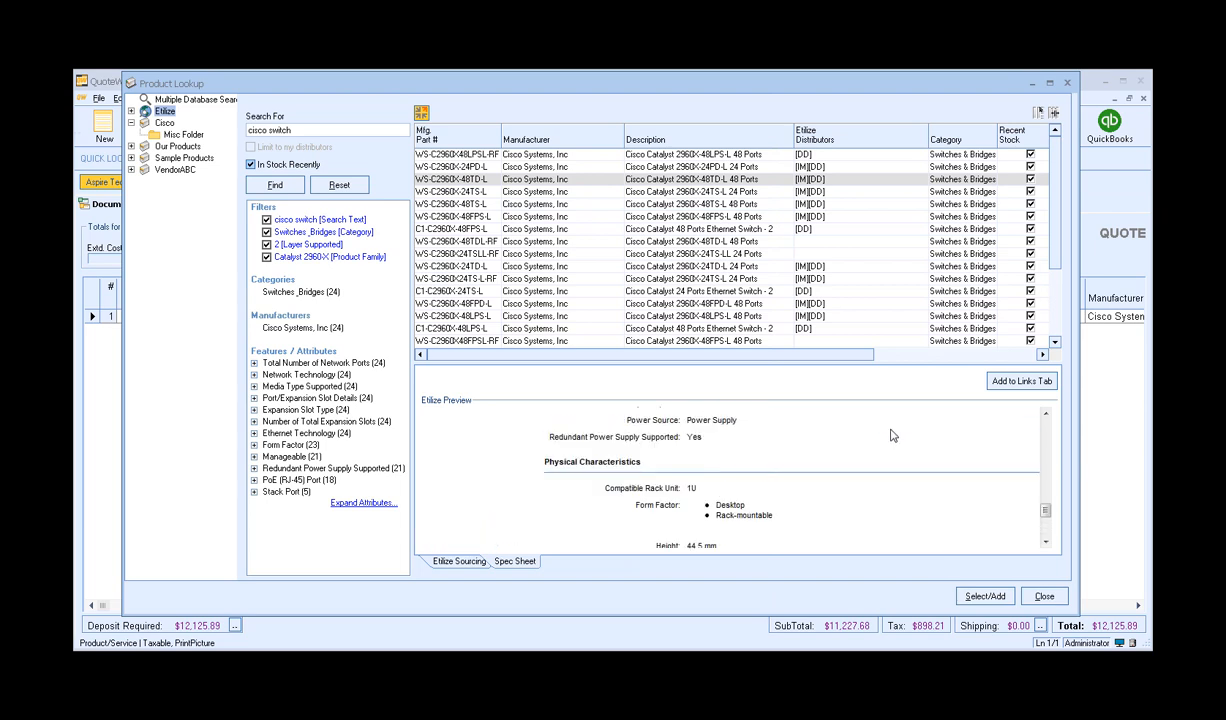
scroll(893, 435, "up", 5)
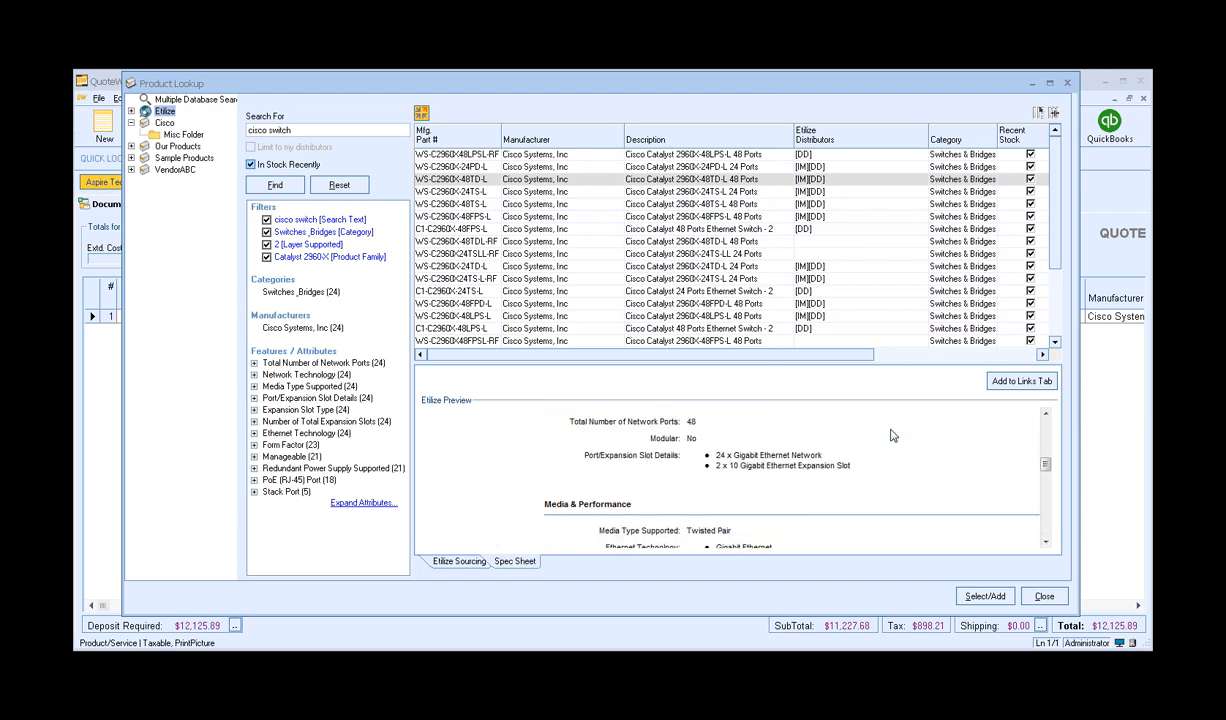
left_click(1016, 384)
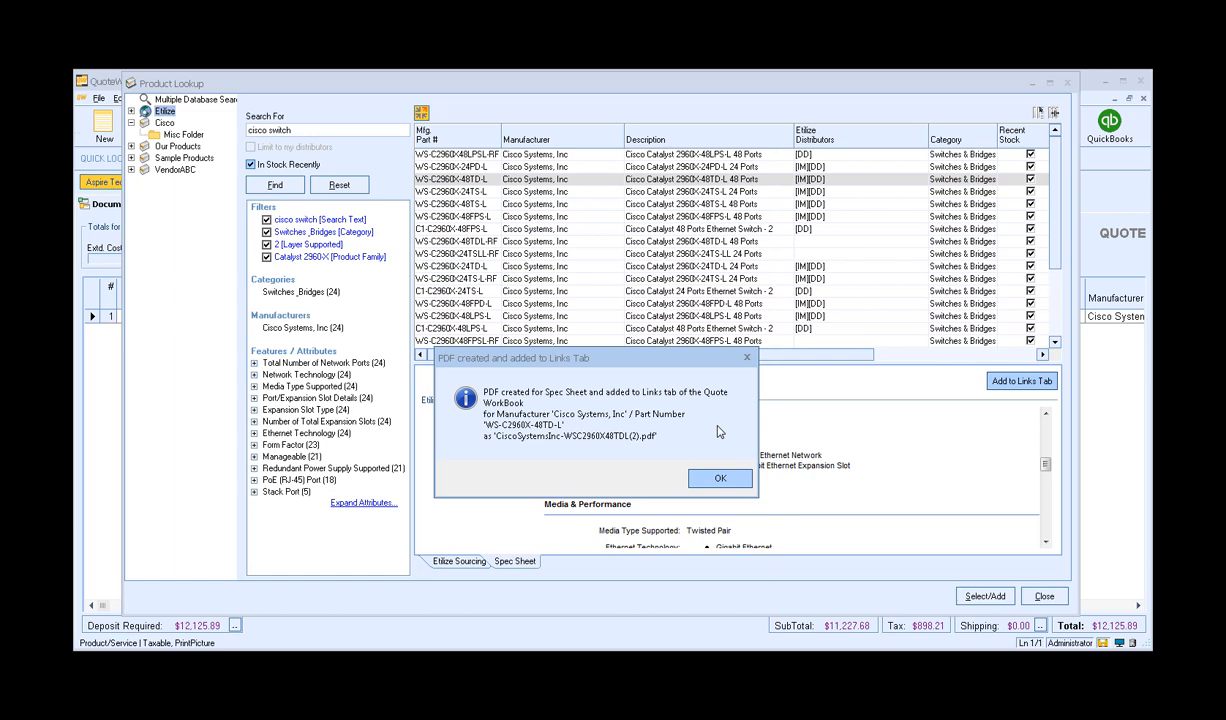
Step: Start an Etilize product comparison with the WS-C2960X-48TD-L switch and enlarge the comparison window
left_click(719, 478)
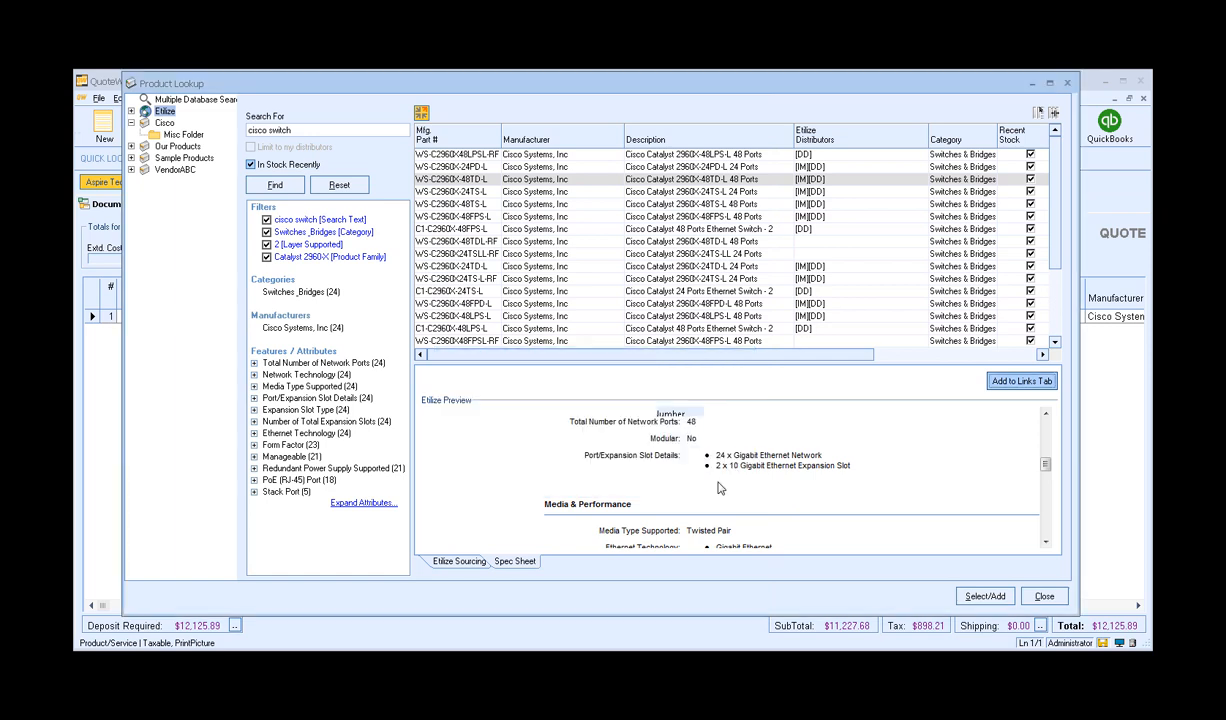
left_click(459, 561)
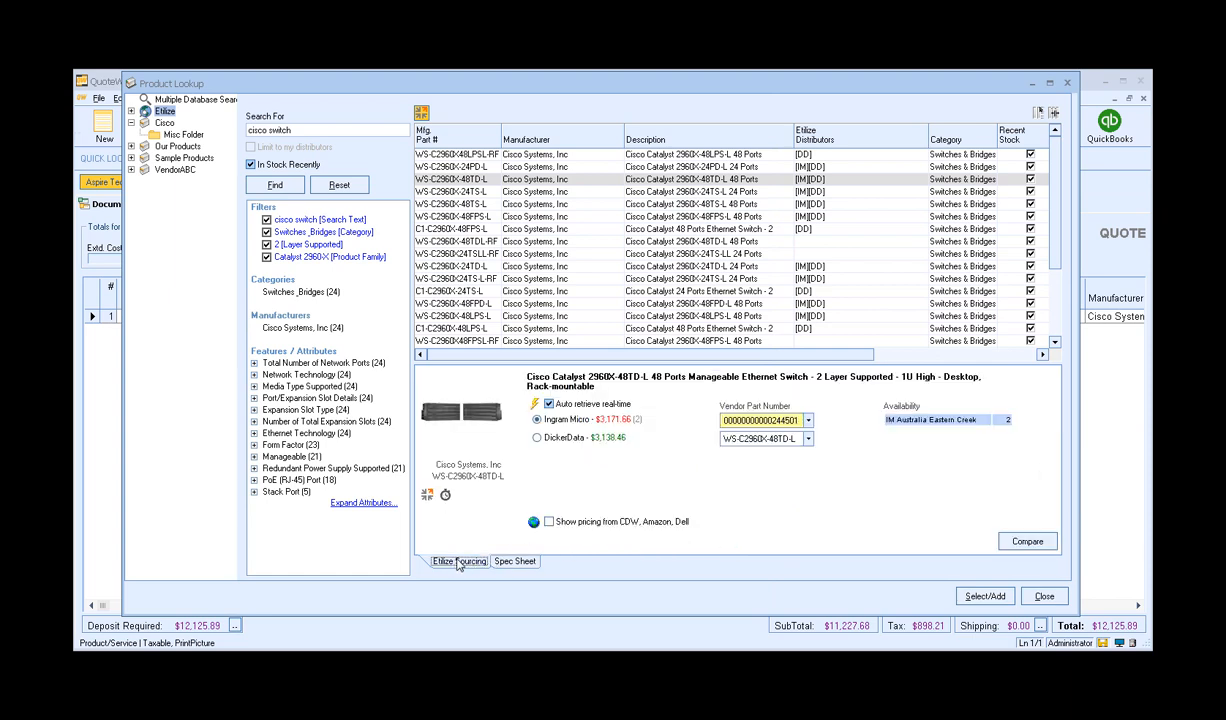
left_click(1045, 544)
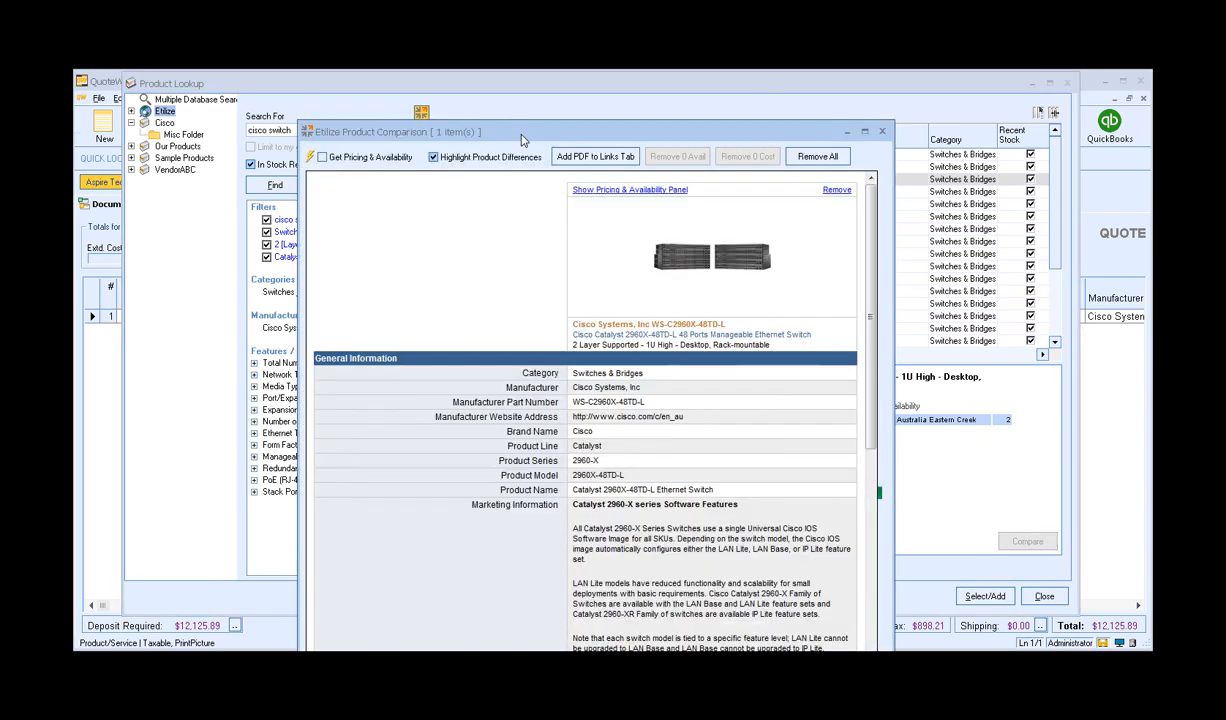
left_click_drag(520, 140, 334, 89)
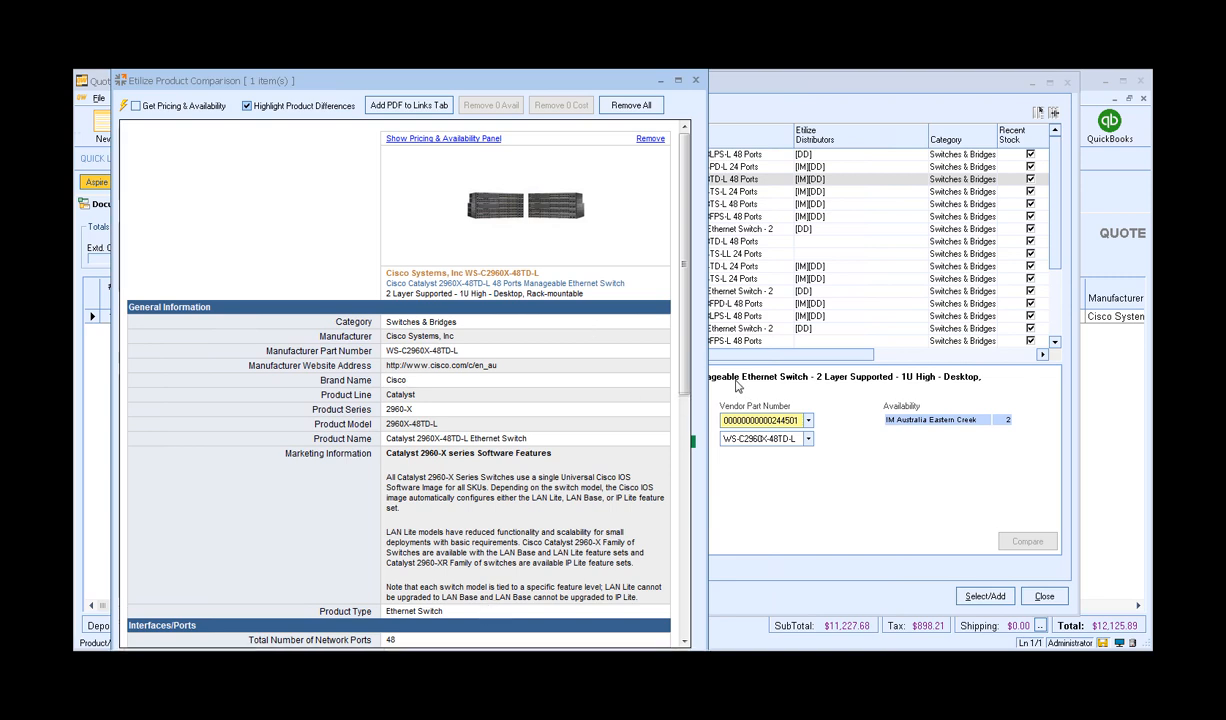
left_click_drag(707, 370, 965, 377)
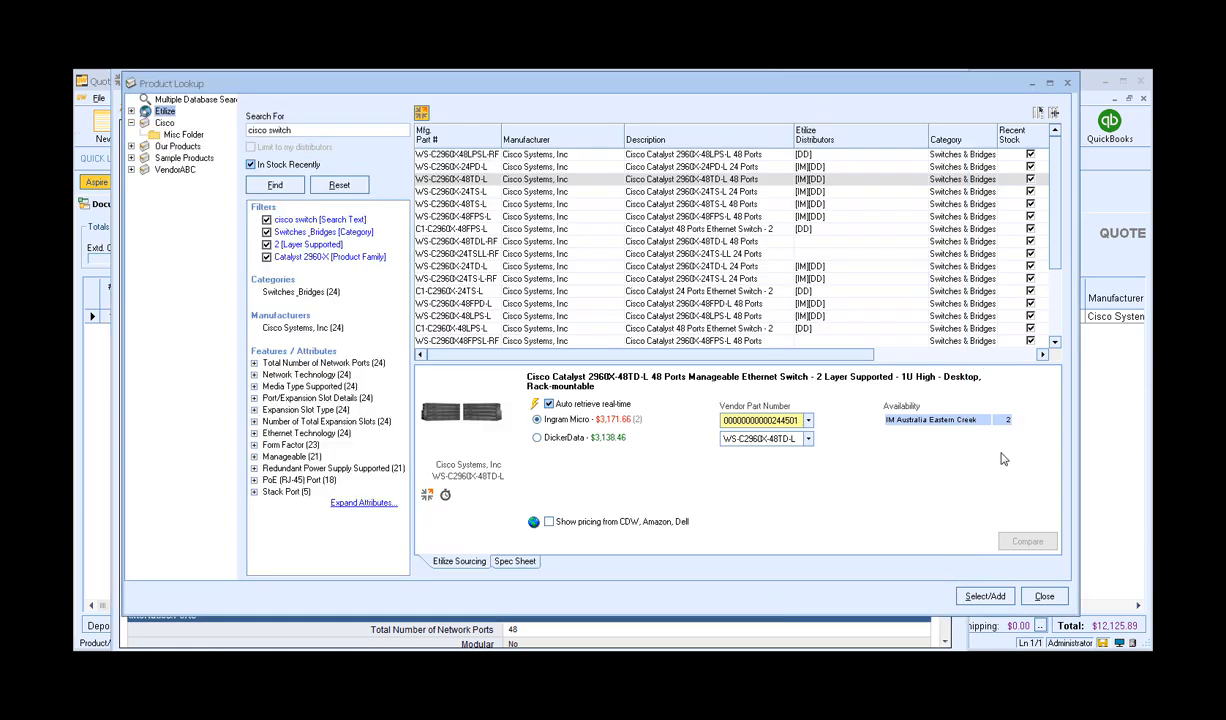
Step: Add the WS-C2960X-24TS-L, WS-C2960X-48TS-L and WS-C2960X-48FPS-L switches to the Etilize product comparison
left_click(964, 440)
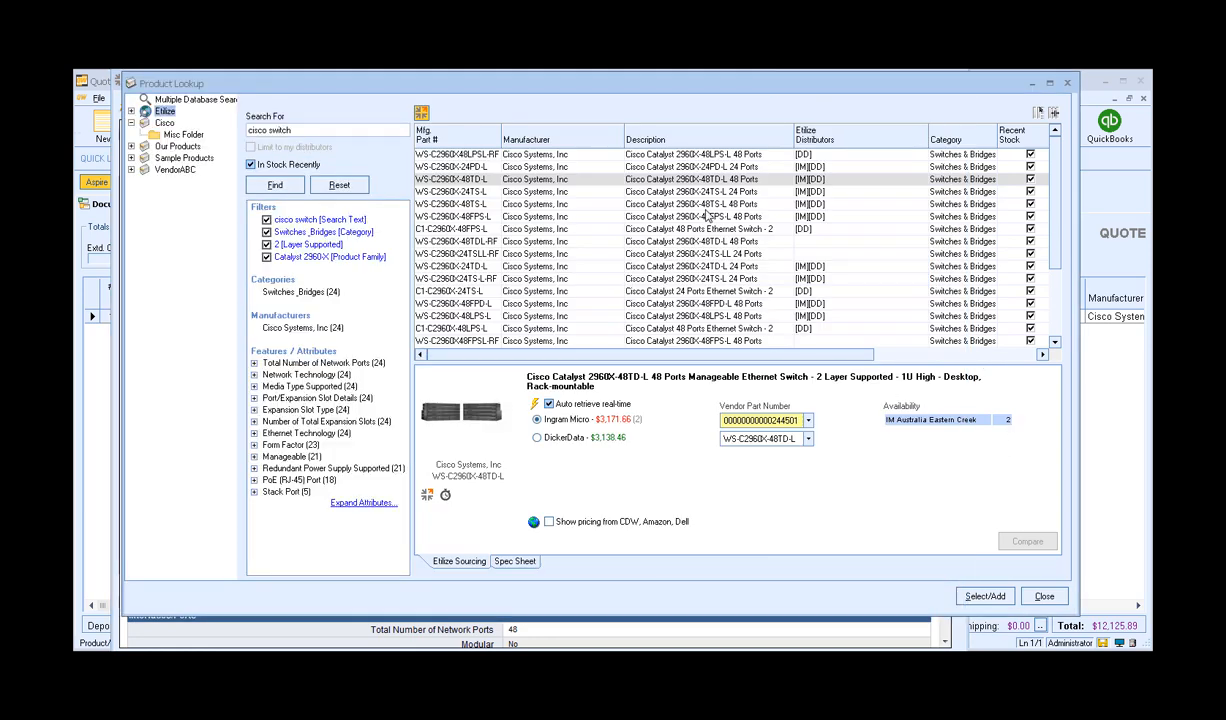
left_click(699, 193)
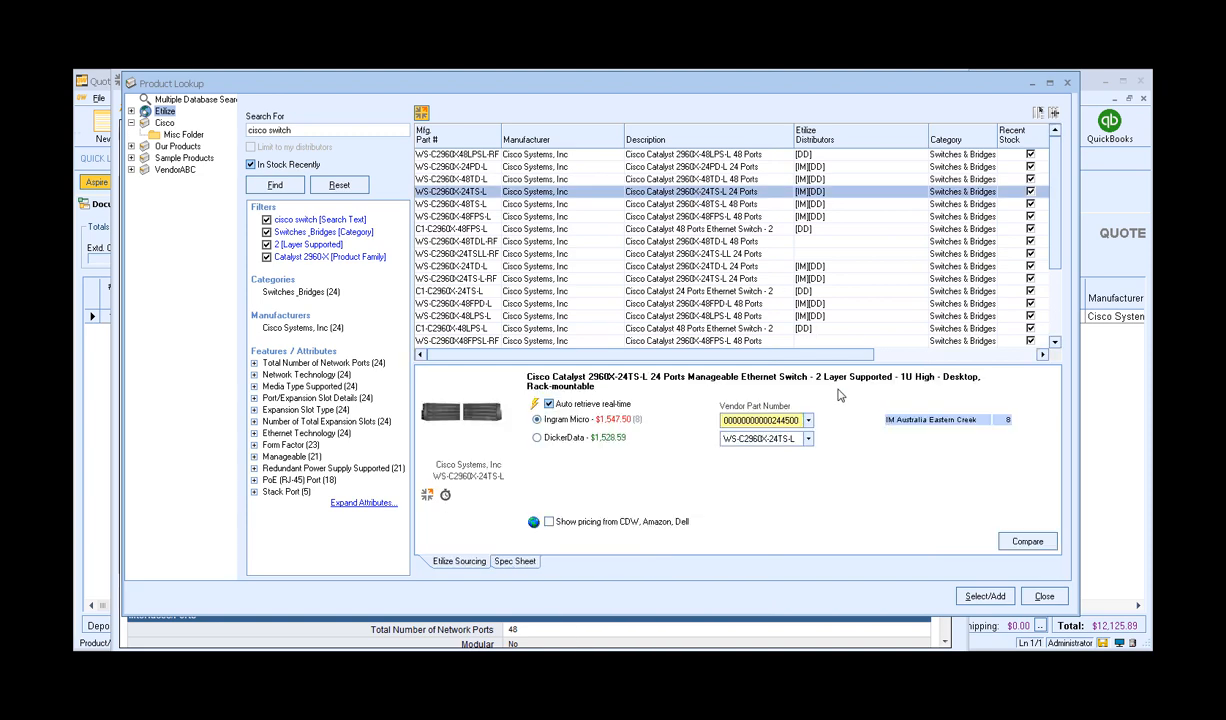
left_click(1030, 543)
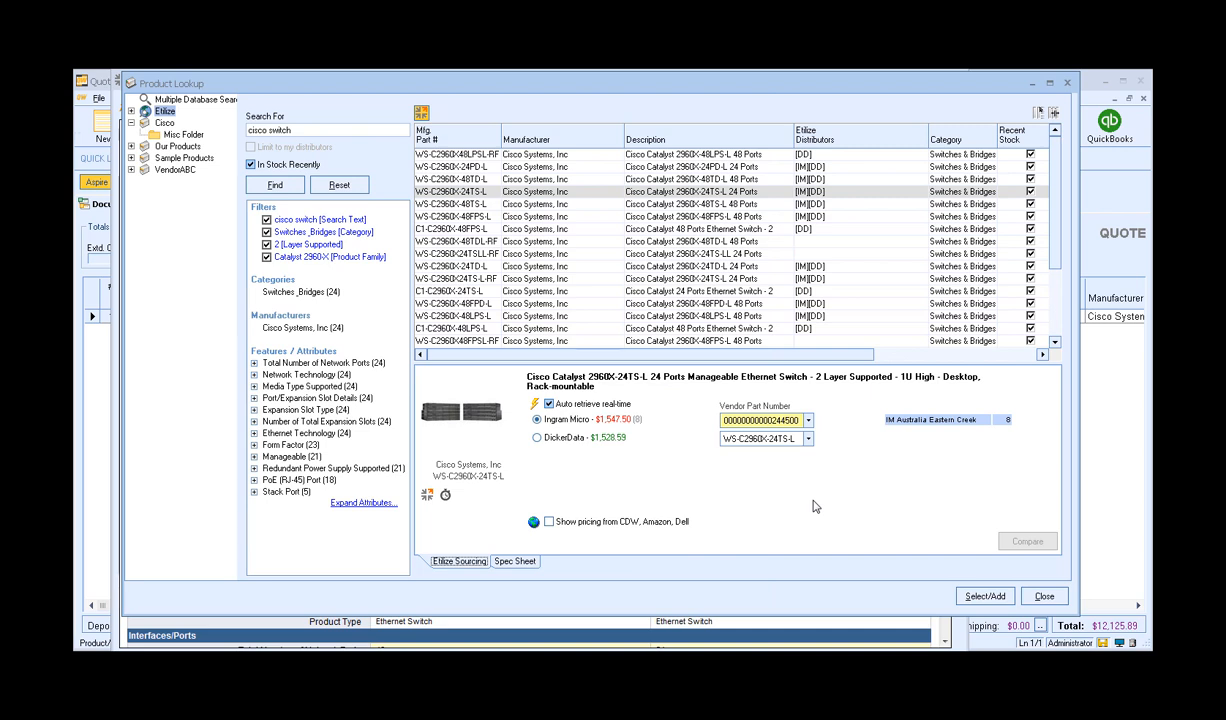
left_click(750, 204)
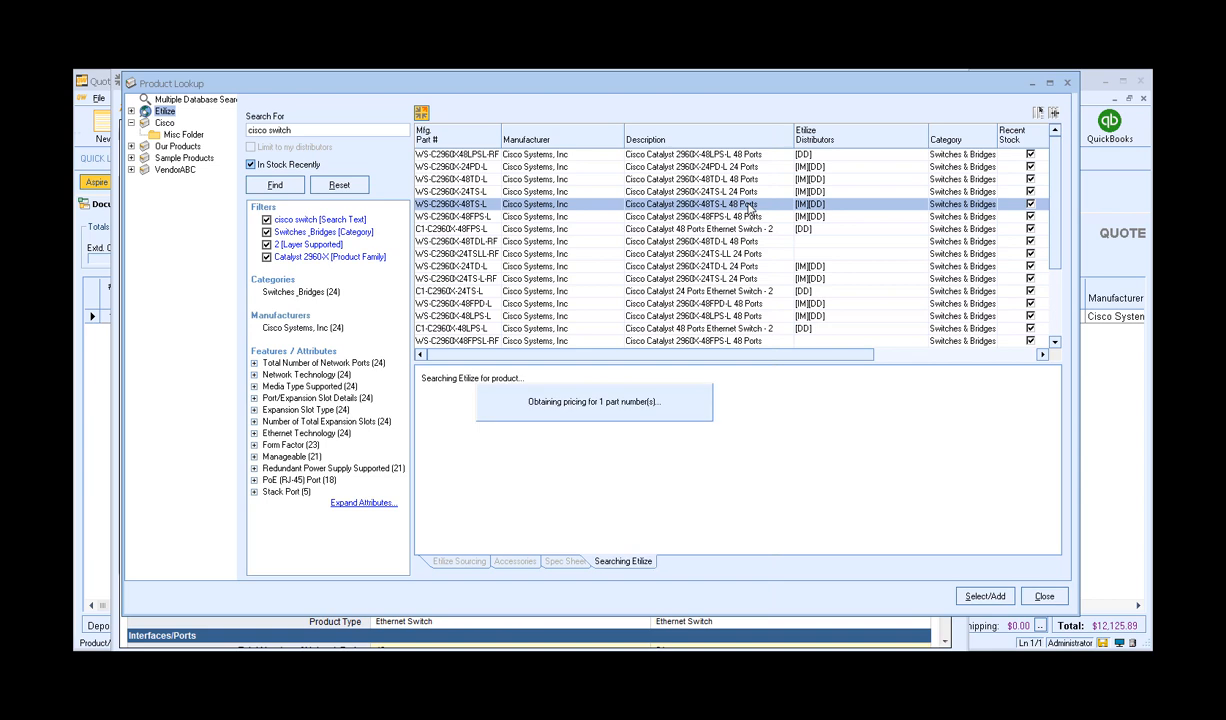
left_click(743, 217, "ctrl")
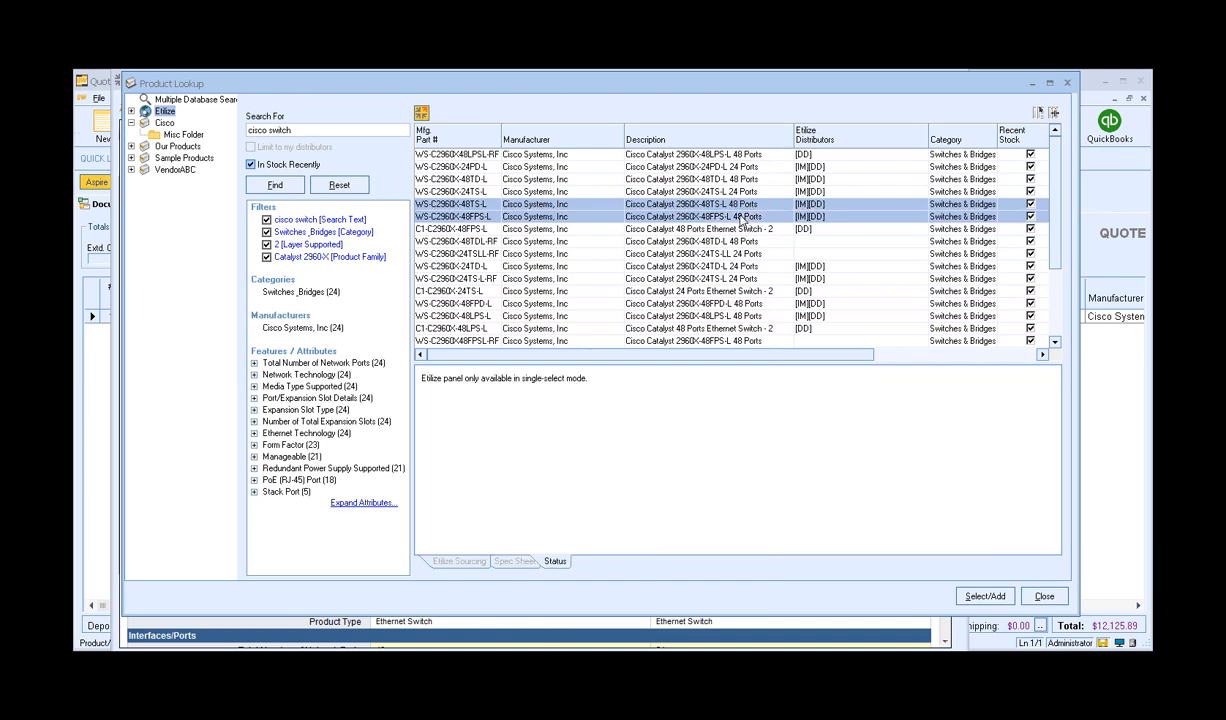
right_click(743, 219)
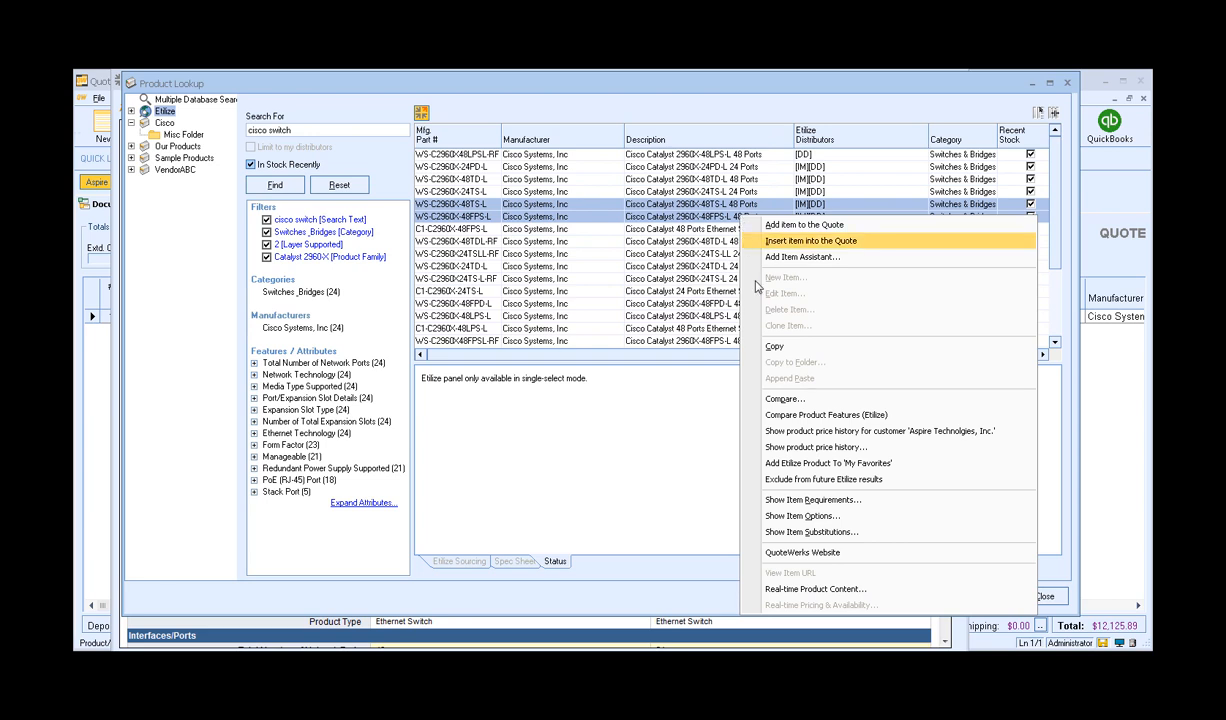
left_click(900, 416)
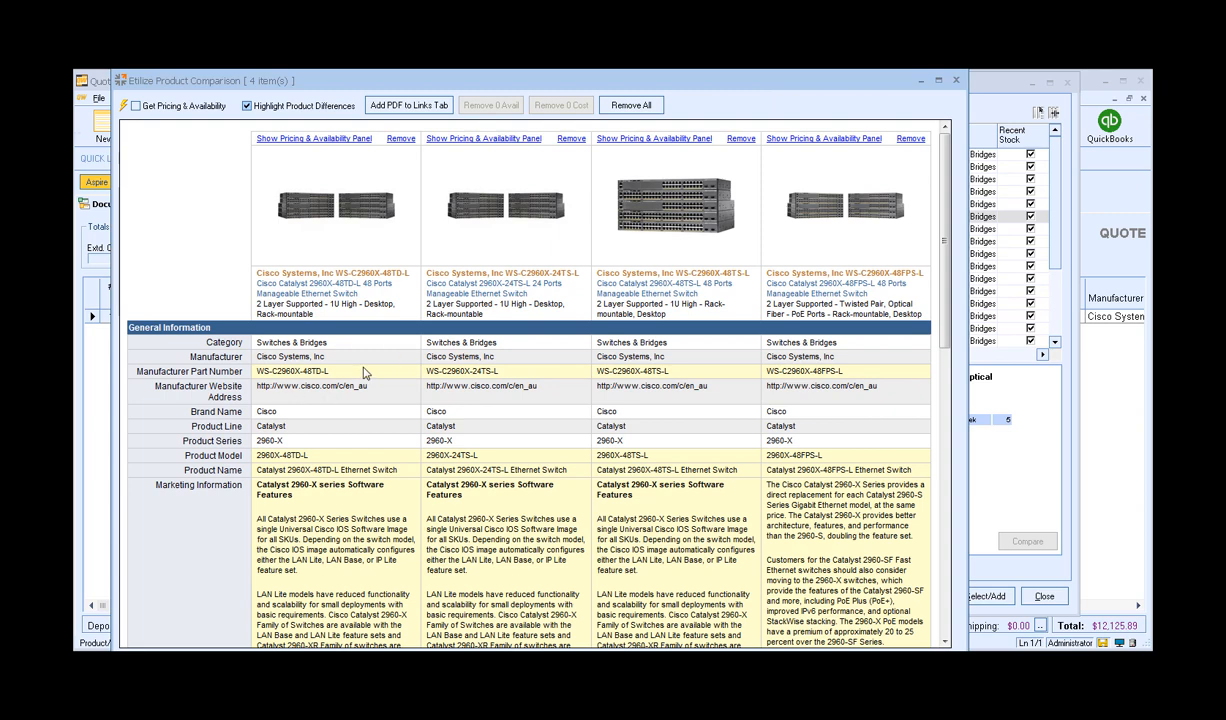
Step: Compare the highlighted differences in ports, media, expansion slots and power among the four Catalyst switches, and minimize the comparison
scroll(365, 373, "down", 3)
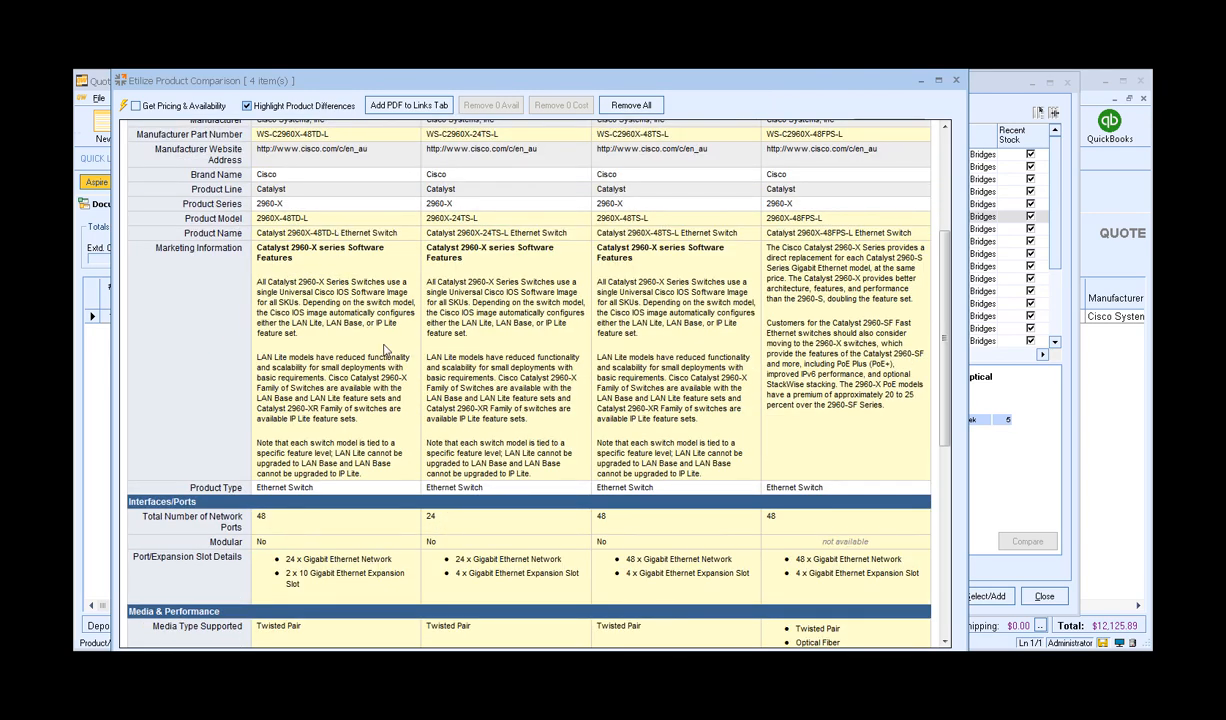
scroll(384, 349, "down", 1)
scroll(384, 349, "down", 2)
scroll(384, 349, "down", 1)
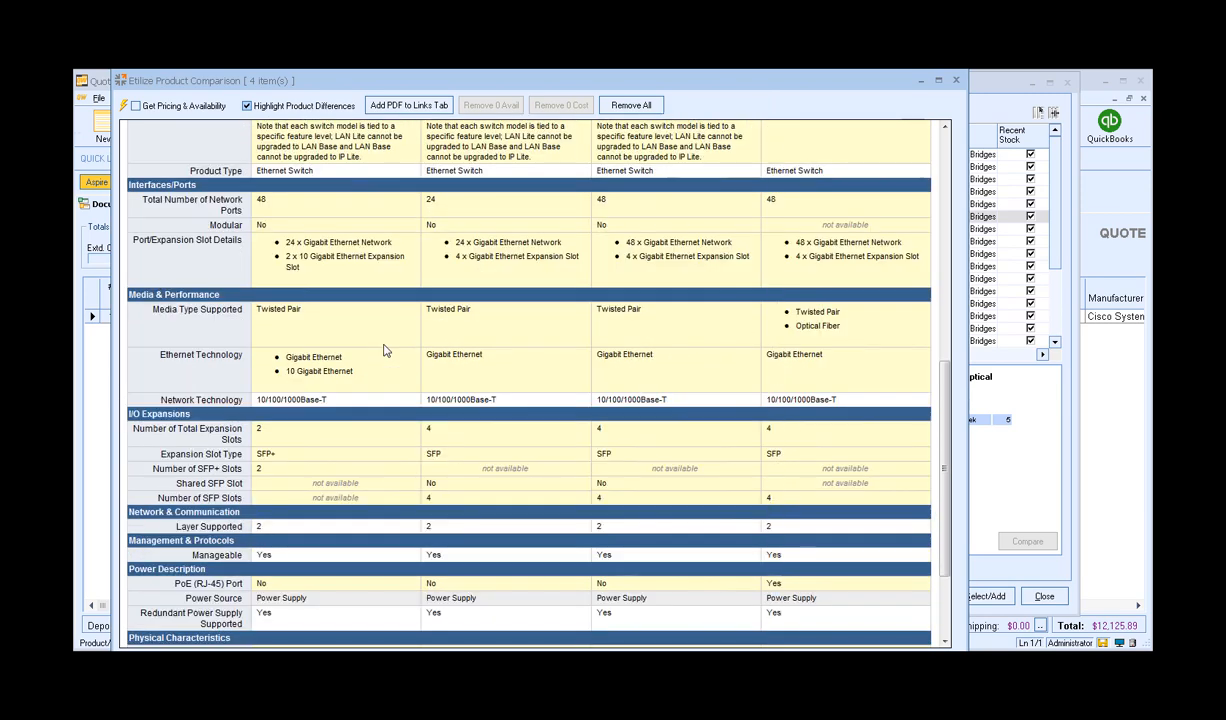
scroll(365, 360, "down", 2)
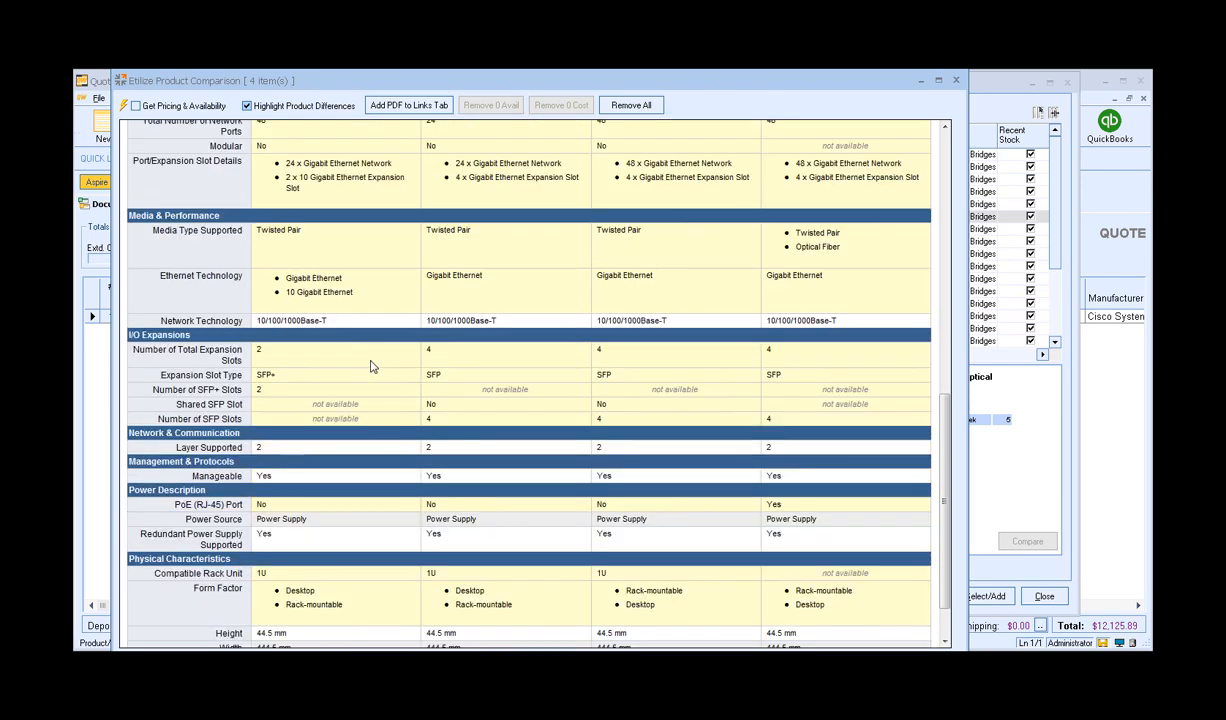
scroll(428, 403, "up", 10)
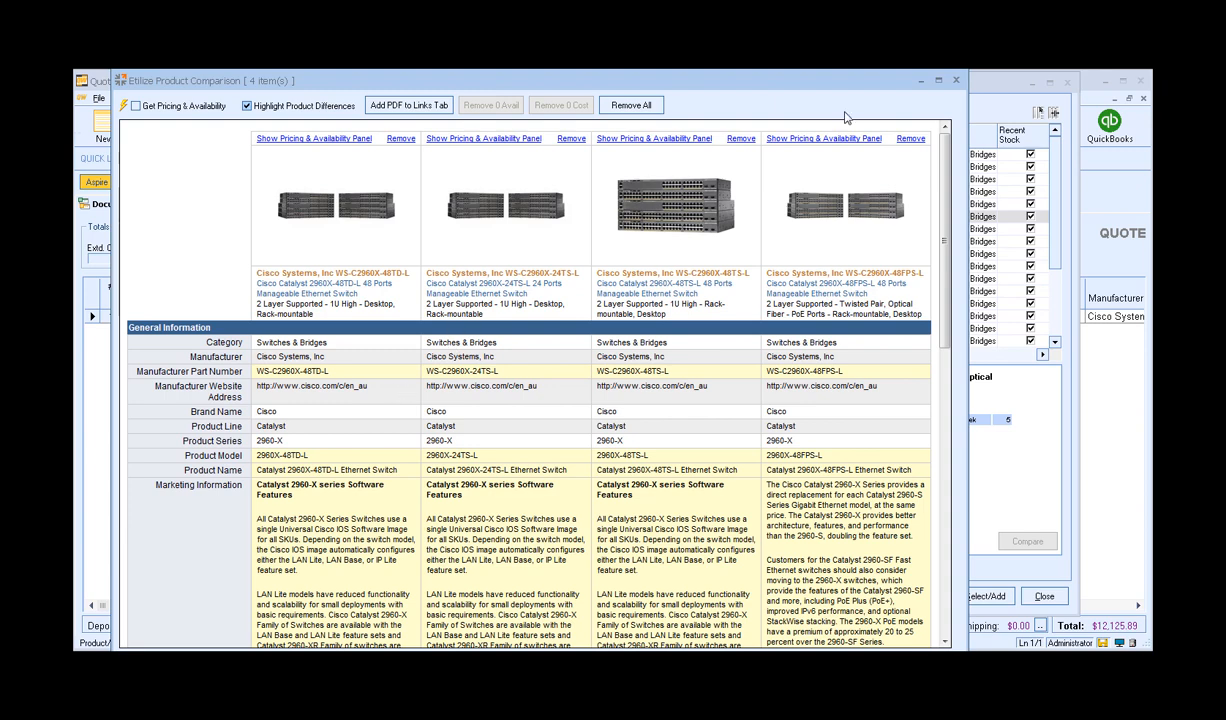
left_click(920, 80)
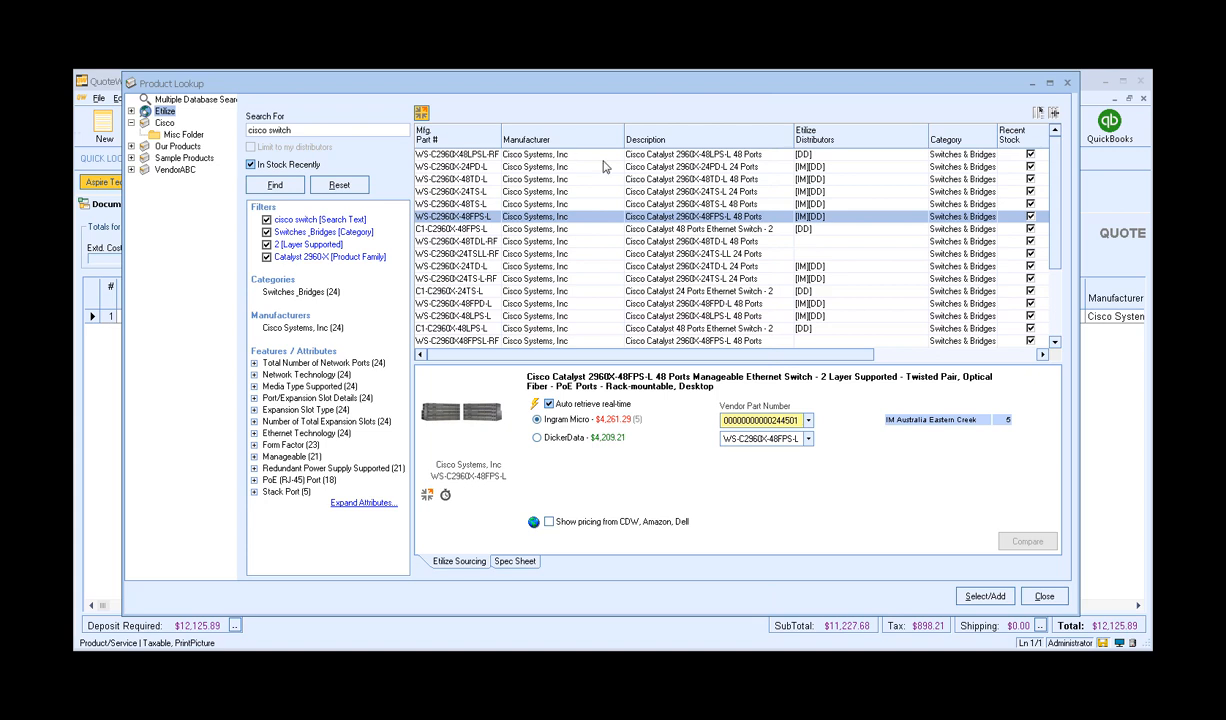
Step: Check the available actions for the WS-C2960X-48FPS-L and view the Etilize My Favorites folder
right_click(724, 222)
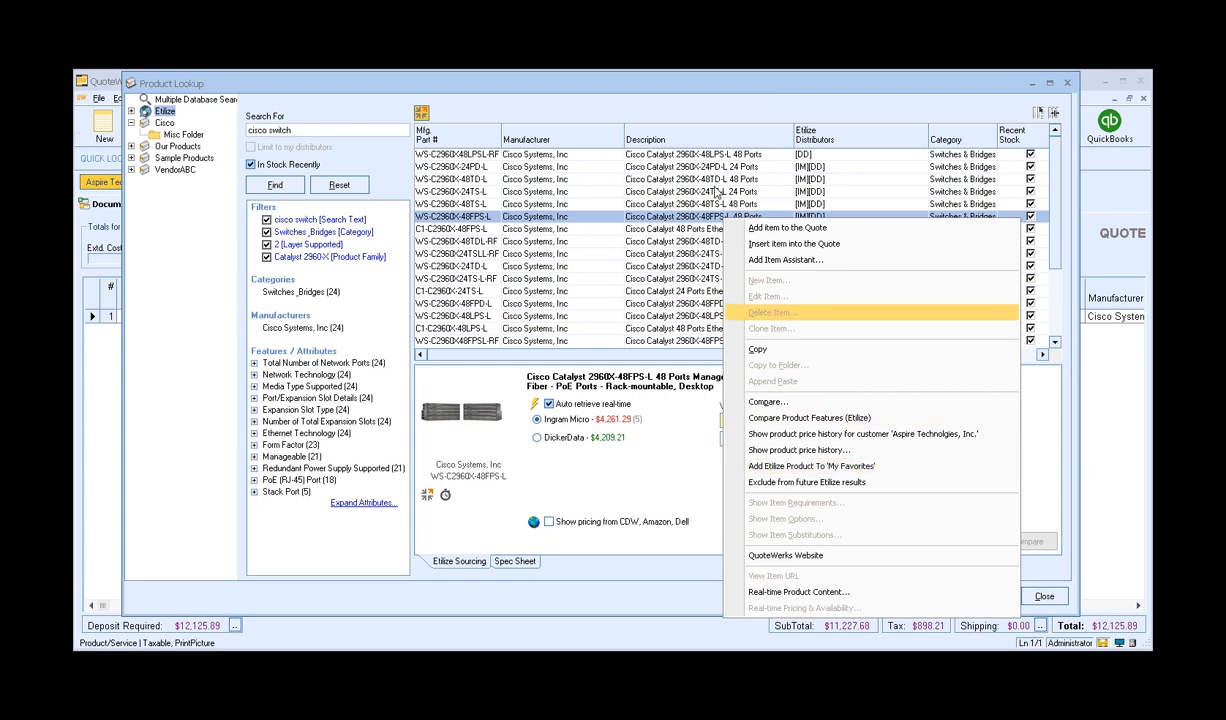
left_click(622, 105)
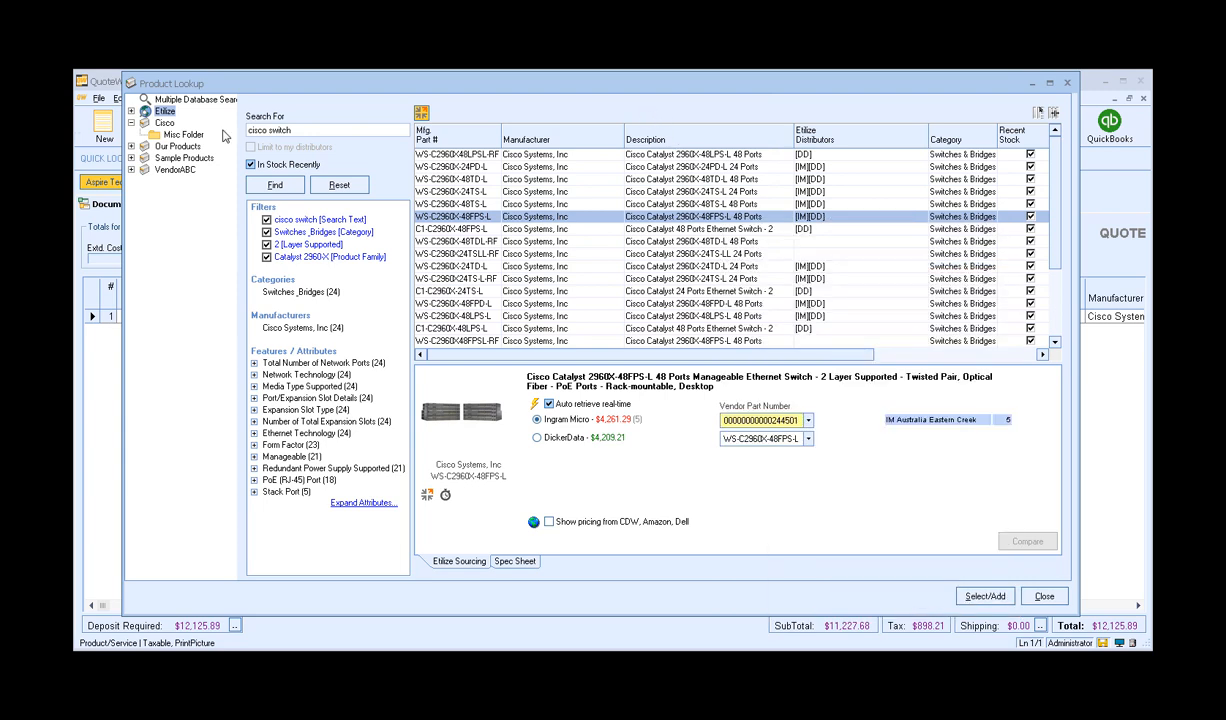
left_click(131, 111)
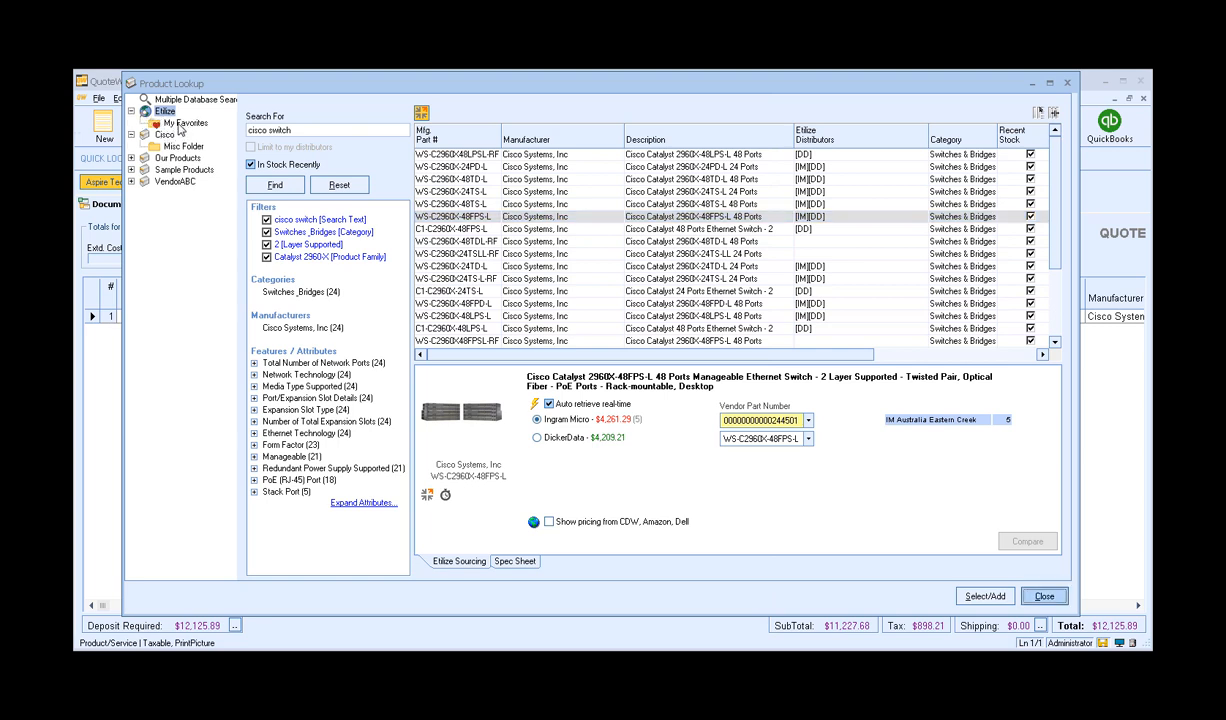
left_click(179, 124)
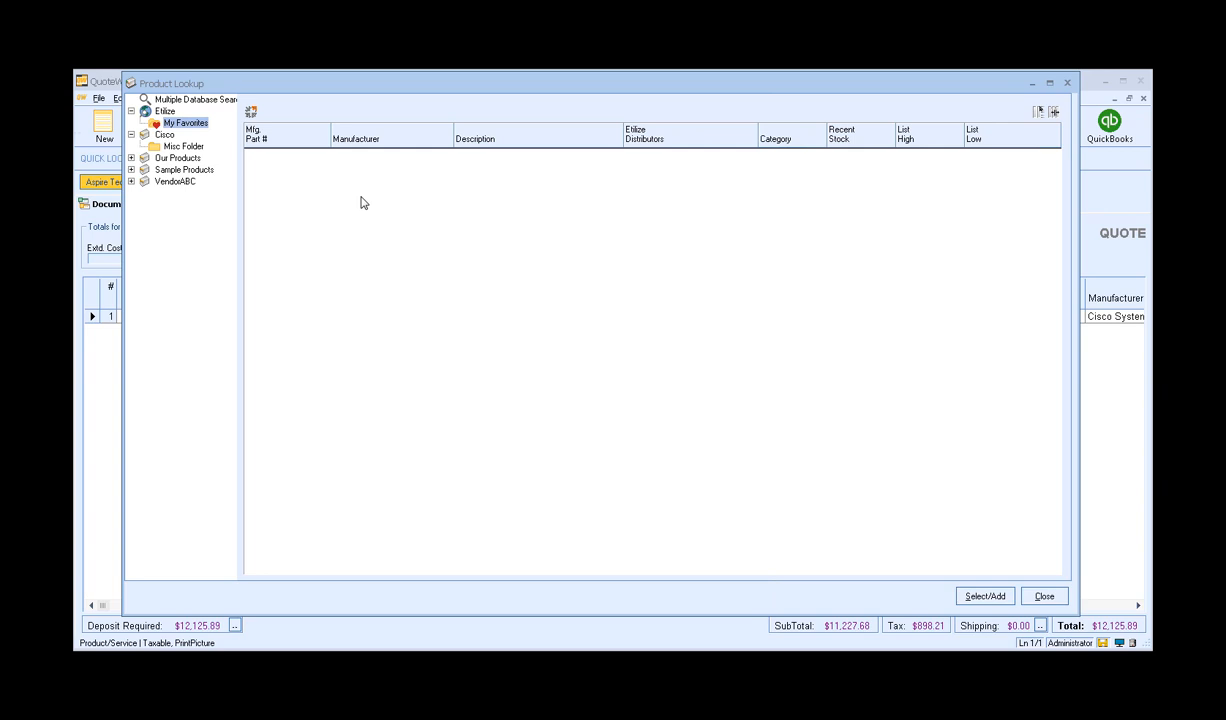
Step: Show the Etilize sourcing details for the WS-C3650-12X48UQ-L switch in the Cisco product database
left_click(164, 136)
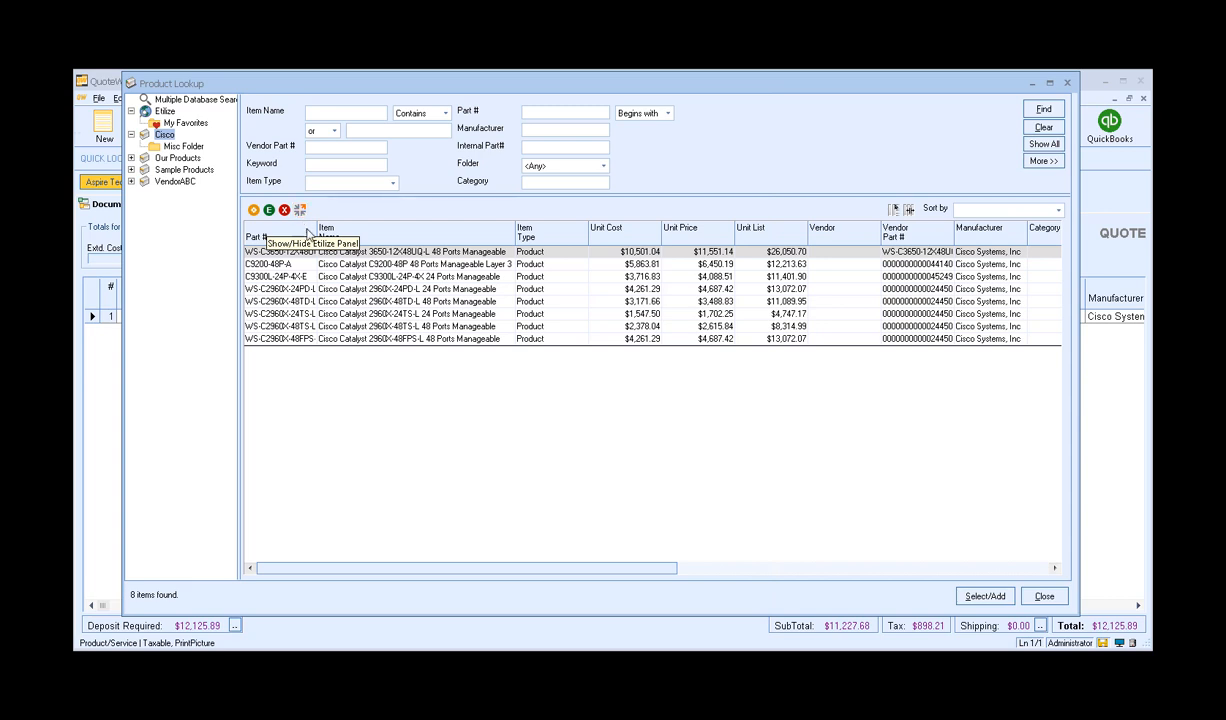
left_click(336, 252)
left_click(299, 209)
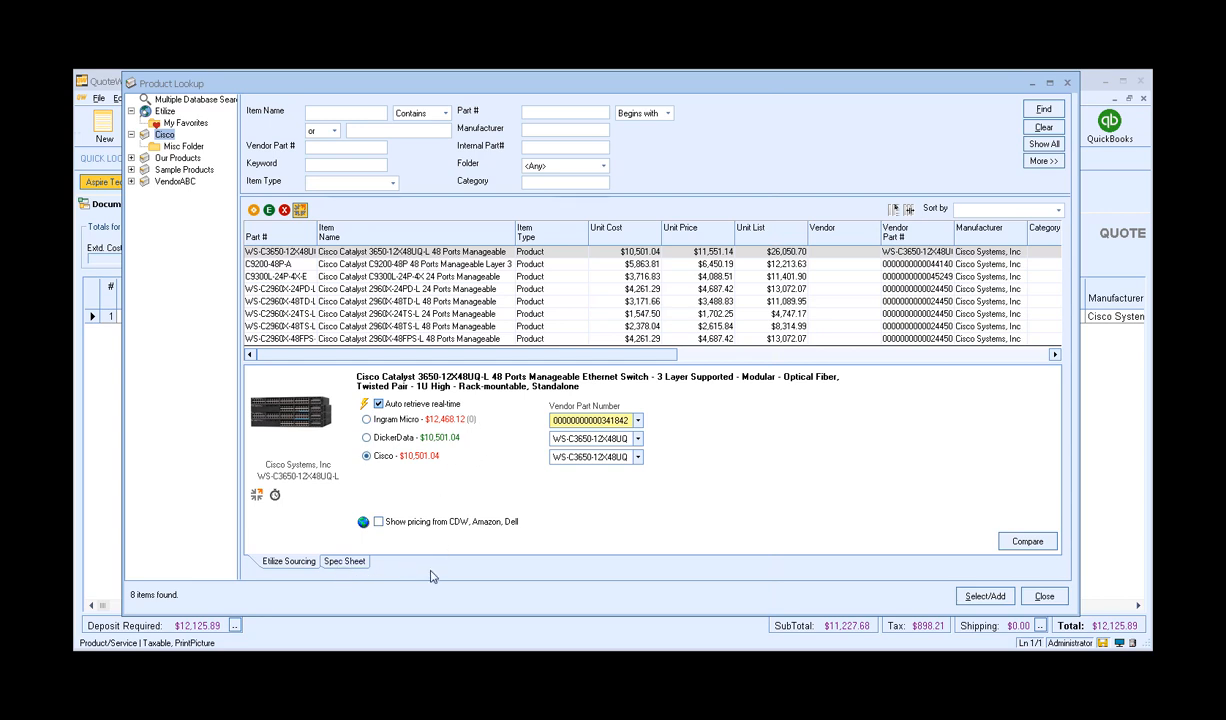
Step: Add the WS-C3650-12X48UQ-L switch to the quote from DickerData with quantity 2
left_click(433, 439)
double_click(434, 443)
left_click(428, 424)
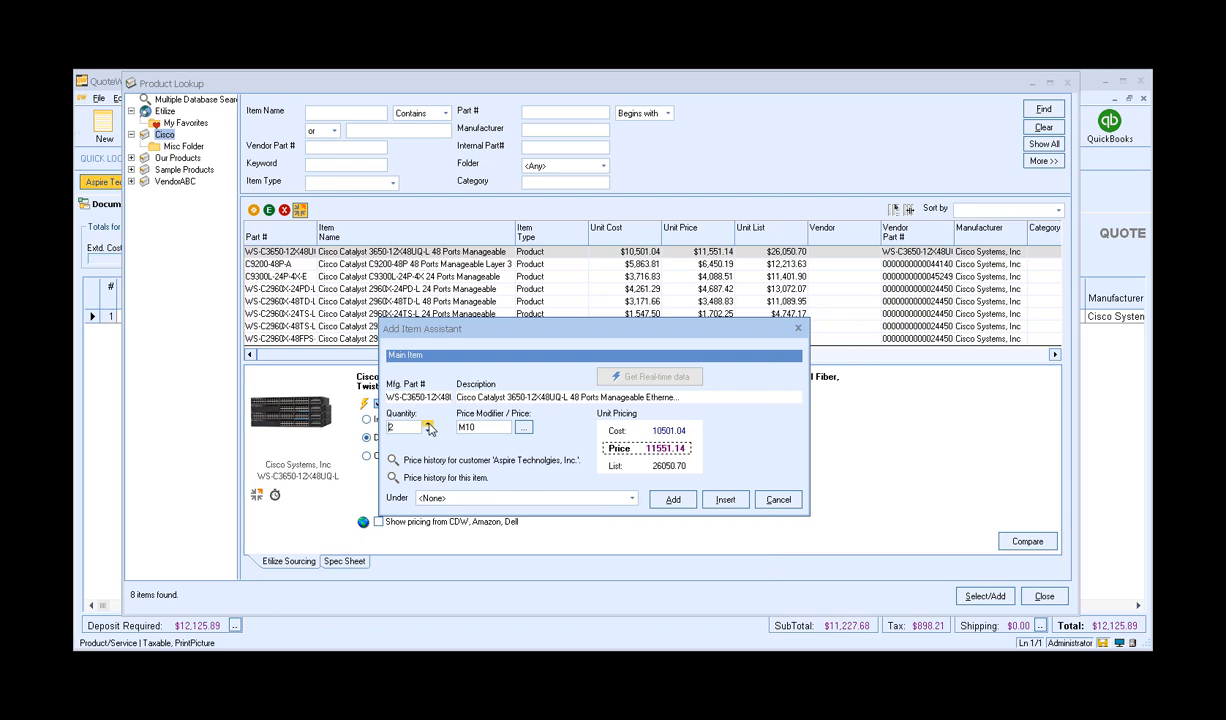
left_click(672, 500)
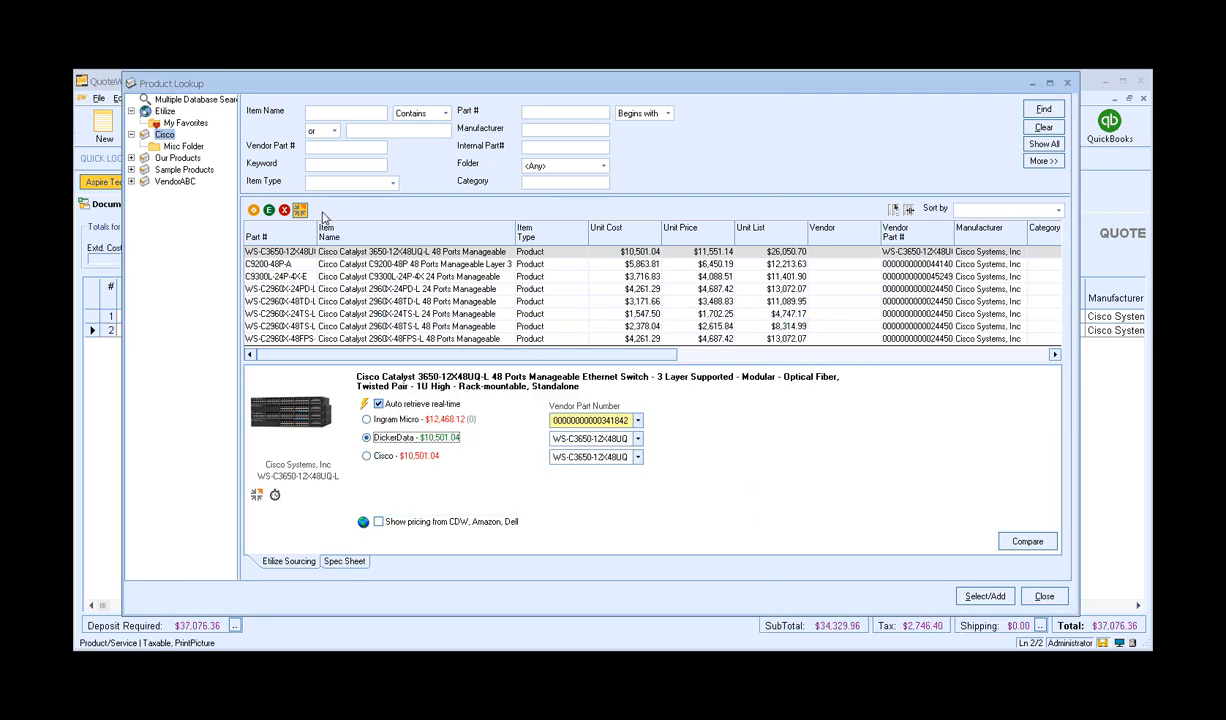
Step: Add the C9300L-24P-4X-E, WS-C2960X-48TD-L and WS-C2960X-48TS-L switches to the quote together, with the Etilize panel hidden, and return to the quote
left_click(300, 210)
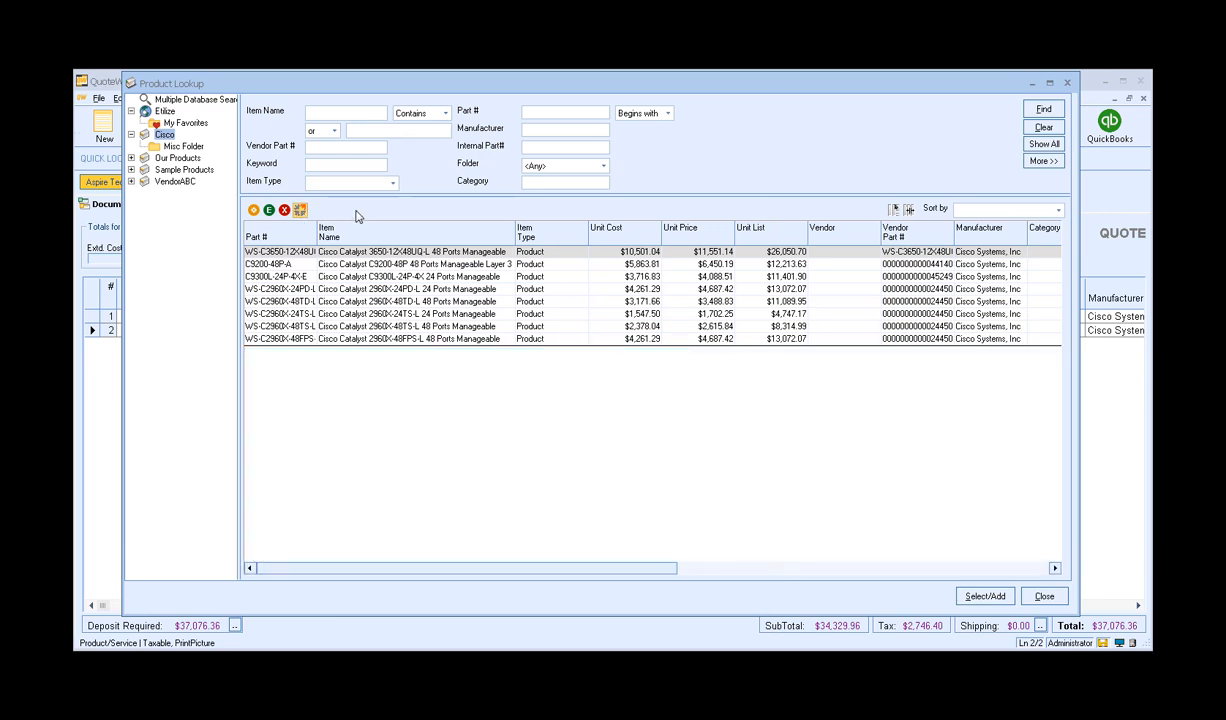
left_click(360, 276)
left_click(376, 301, "ctrl")
left_click(376, 326, "ctrl")
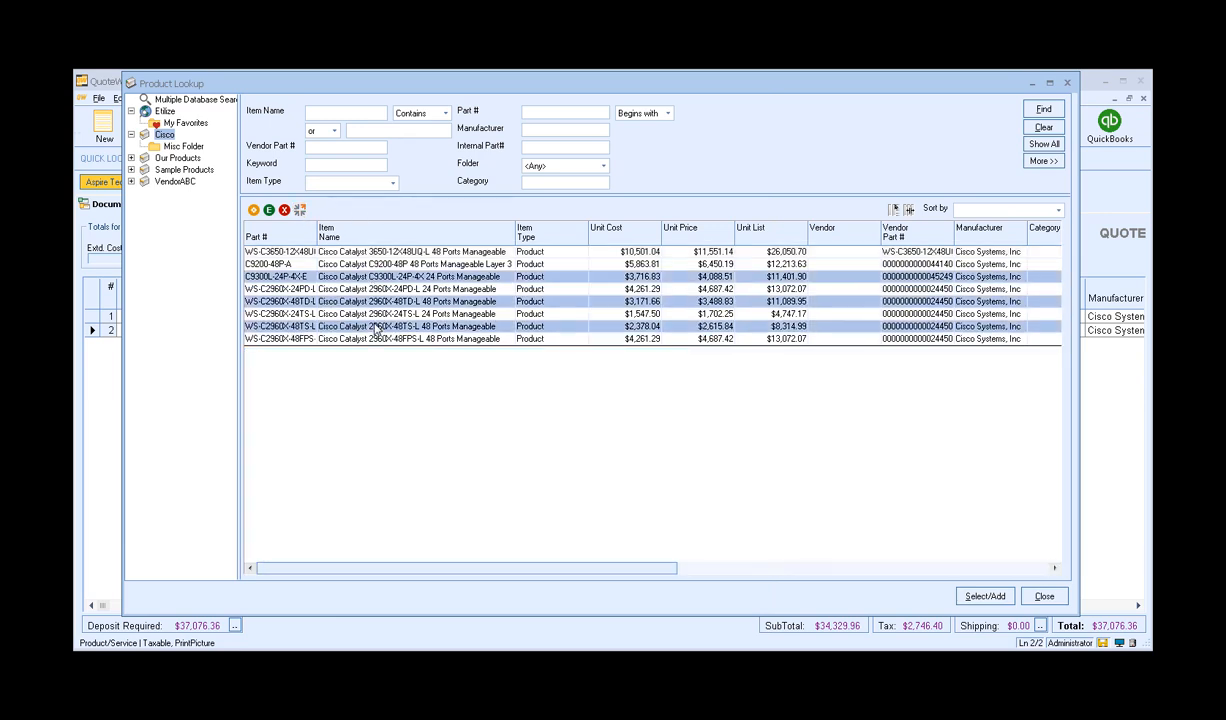
right_click(363, 311)
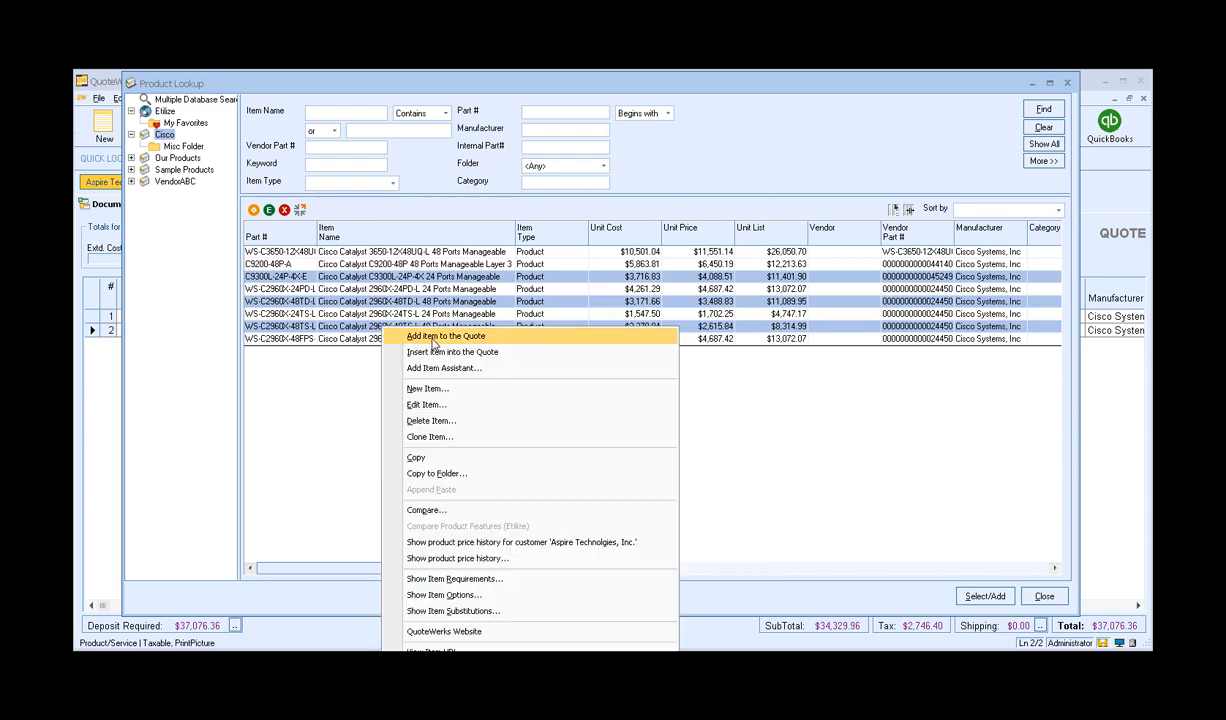
left_click(412, 331)
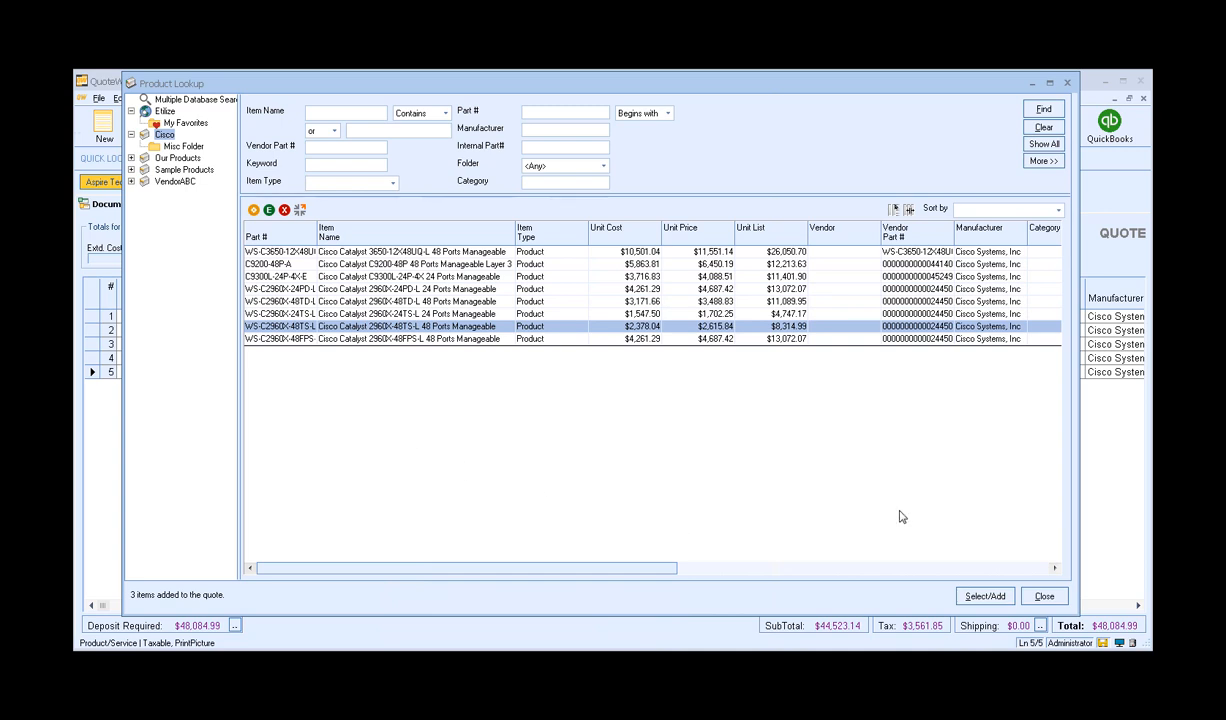
left_click(1044, 597)
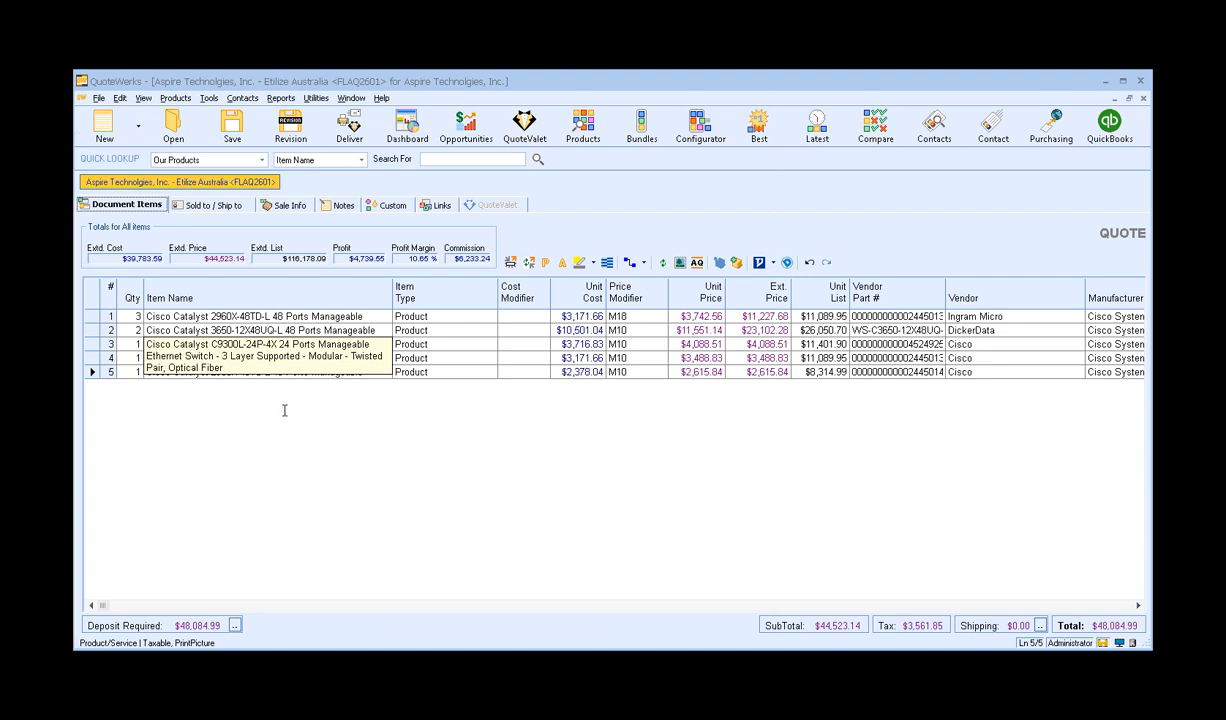
Step: Check the first quote line's Etilize sourcing with DickerData selected, and view its spec sheet and item details
left_click(90, 317)
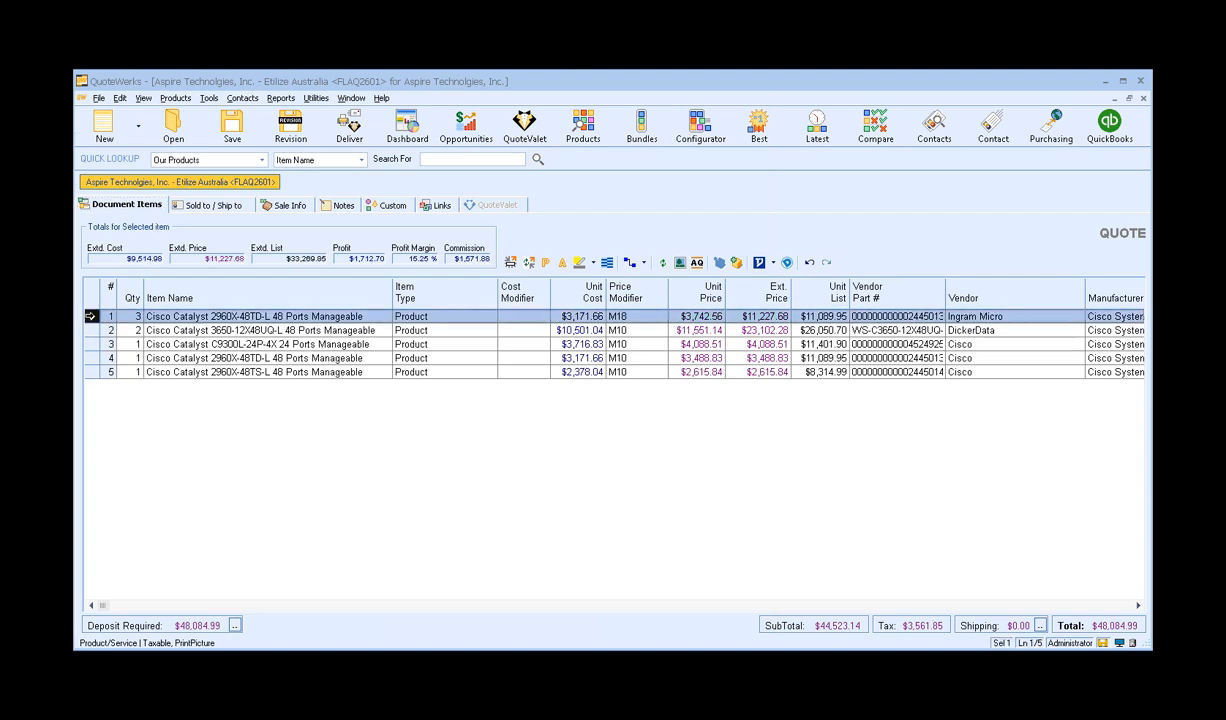
left_click(510, 263)
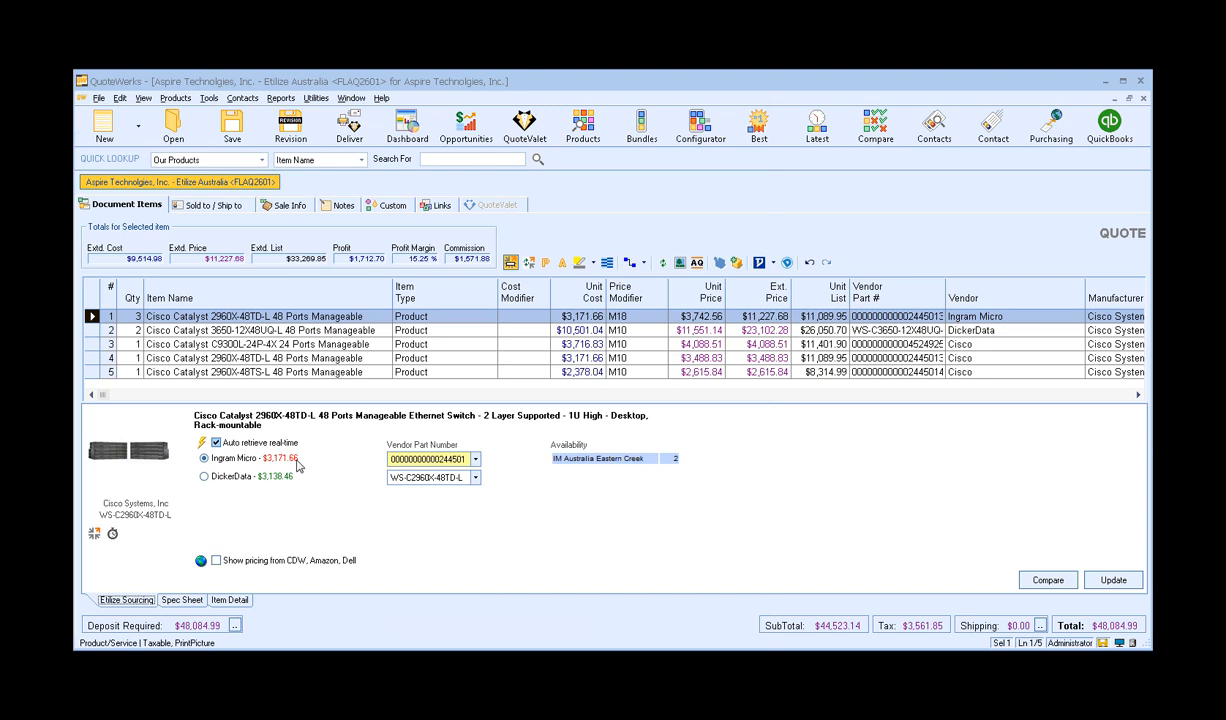
left_click(236, 476)
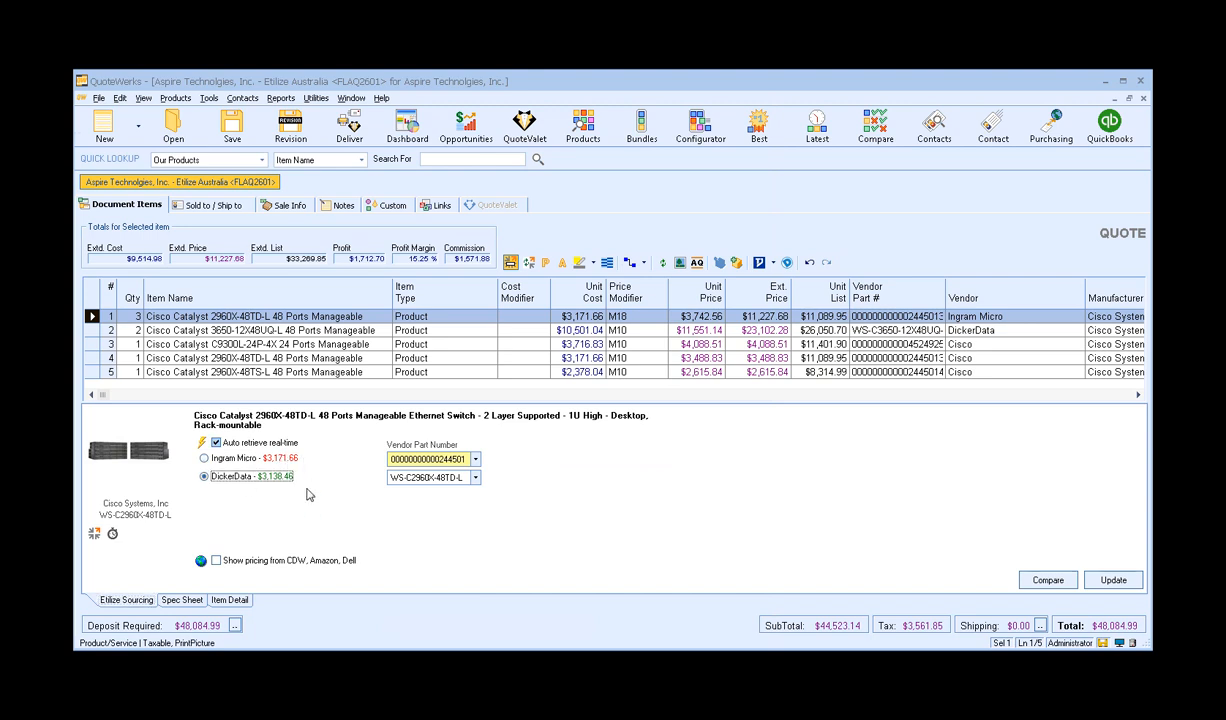
left_click(182, 600)
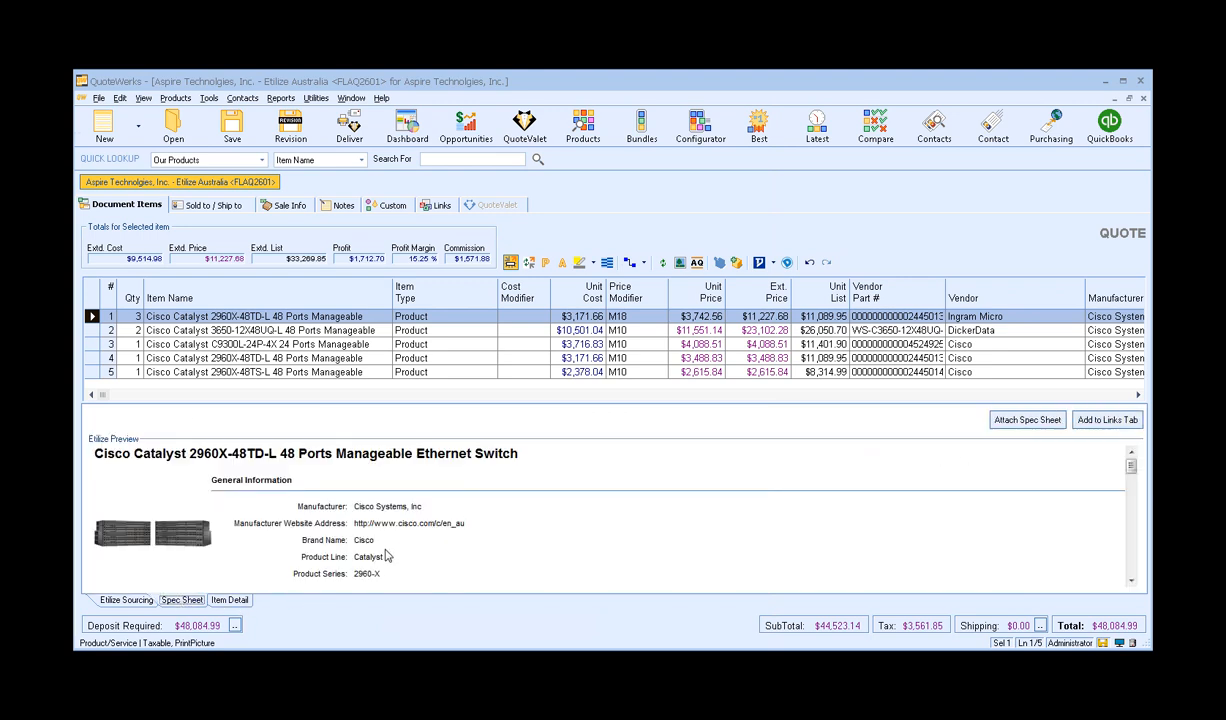
left_click(214, 597)
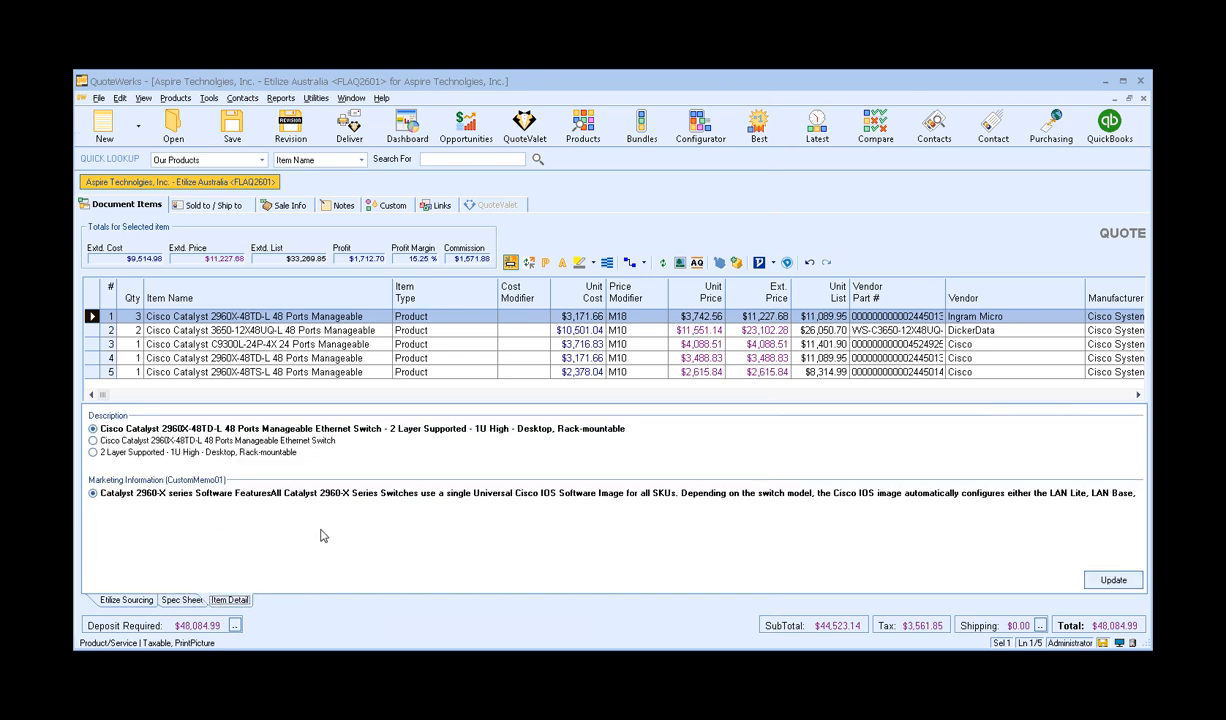
Step: Update the first quote line's description to "Cisco Catalyst 2960X-48TD-L 48 Ports Manageable Ethernet Switch" in its item details
left_click(125, 443)
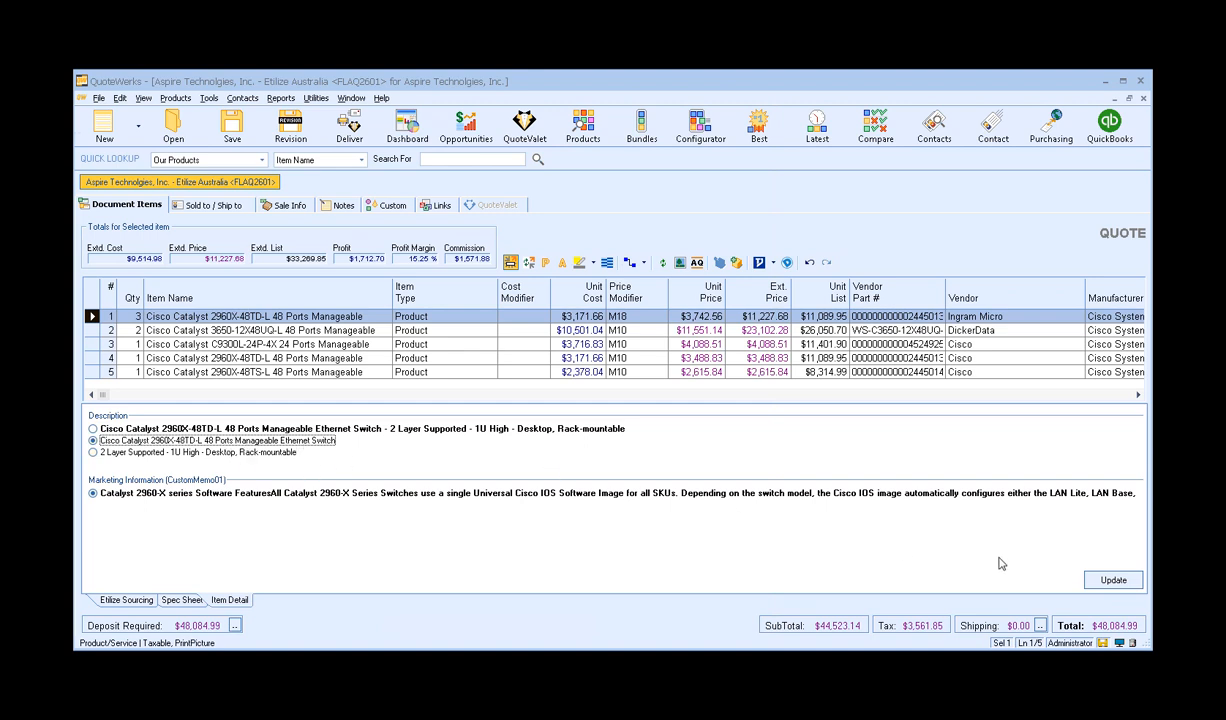
left_click(1113, 582)
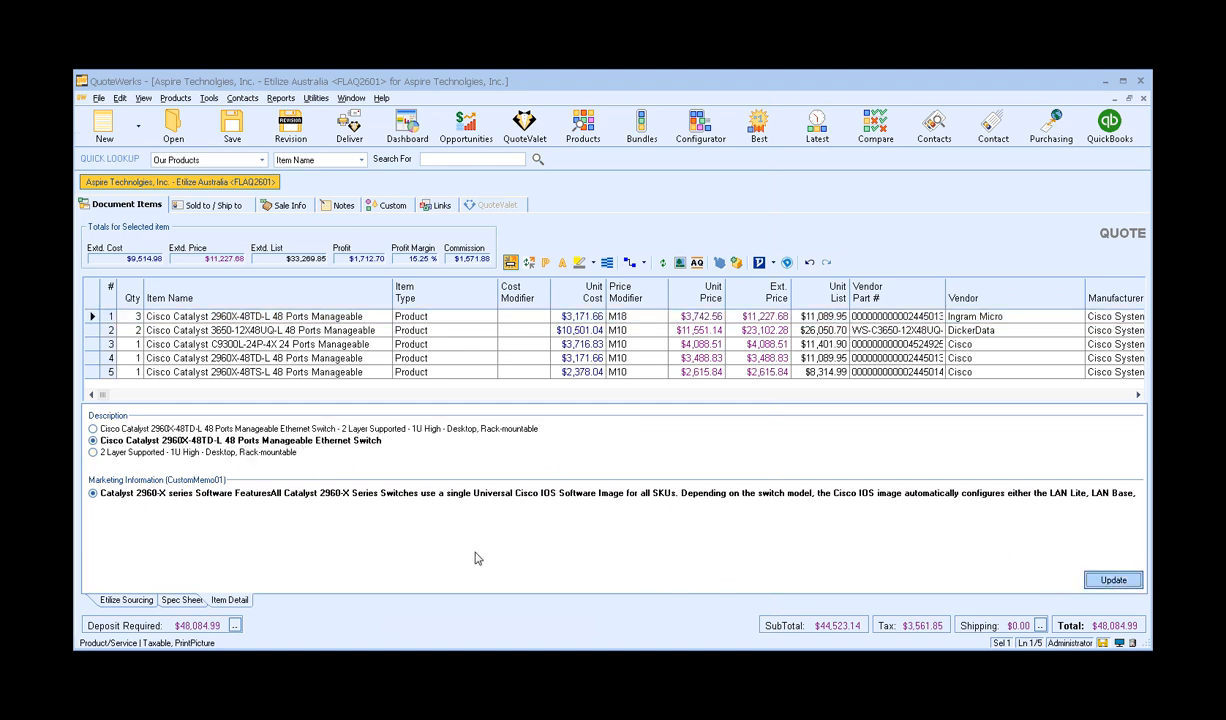
Step: Check the Etilize sourcing of the first and second quote lines, and hide the Etilize panel
left_click(127, 598)
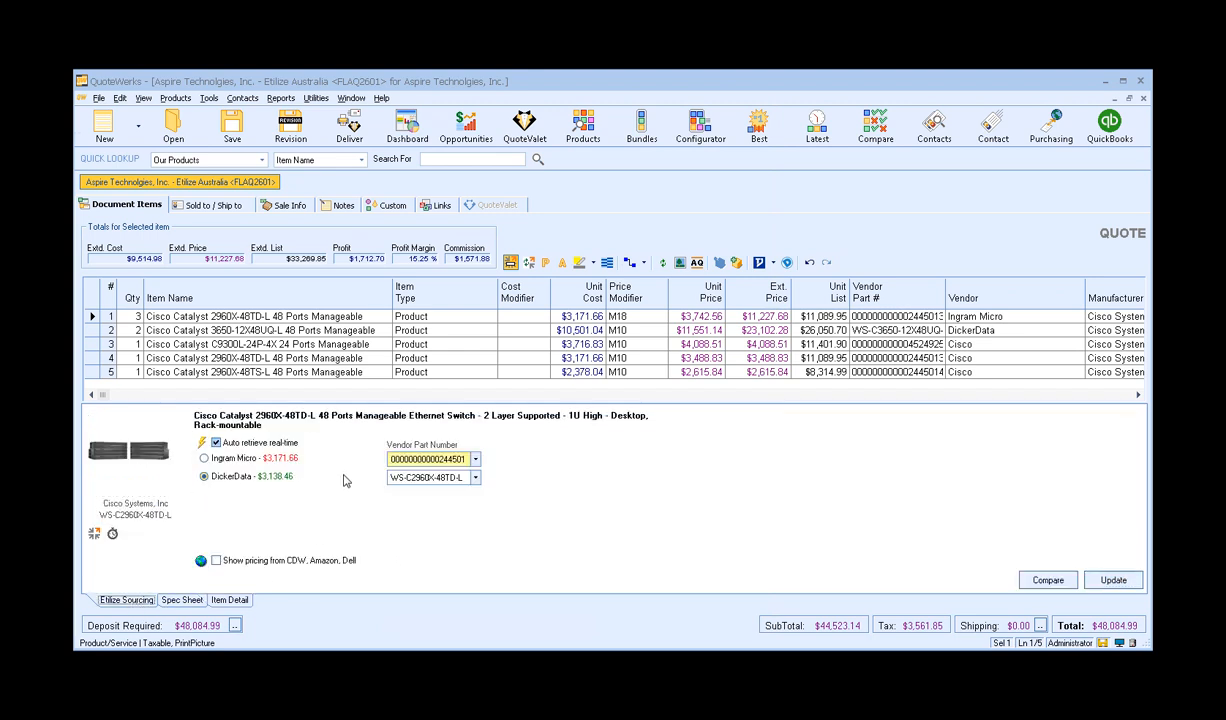
left_click(87, 330)
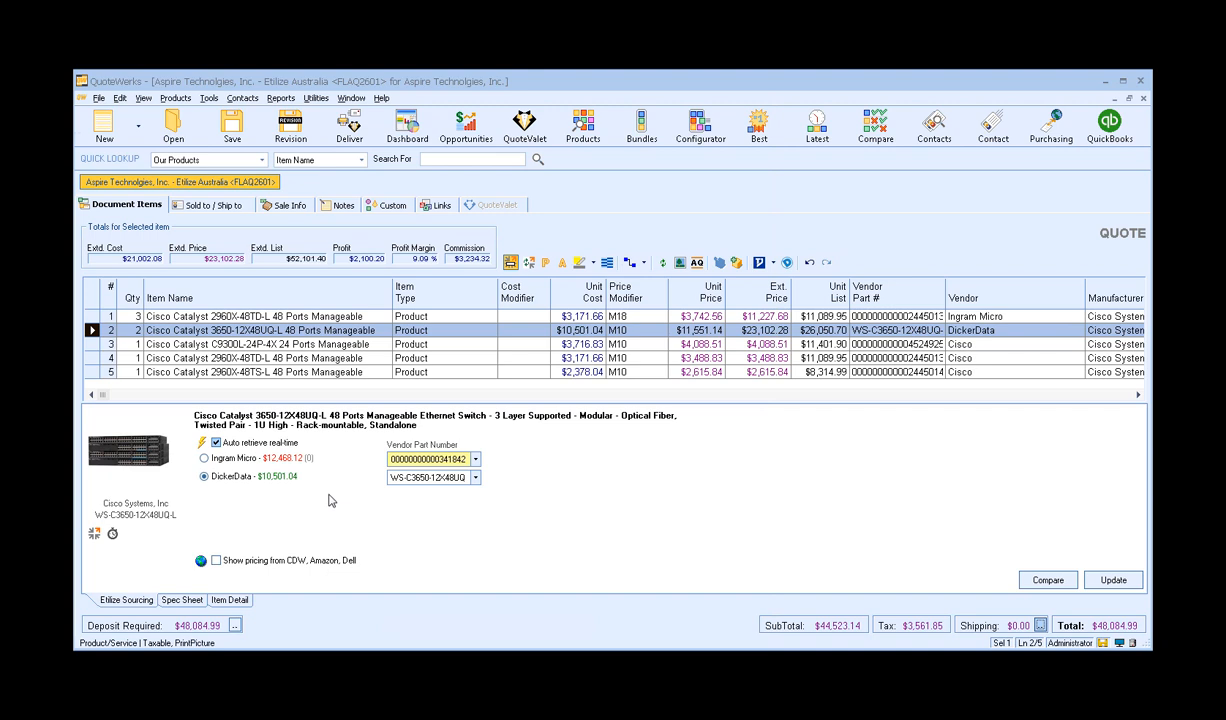
left_click(512, 263)
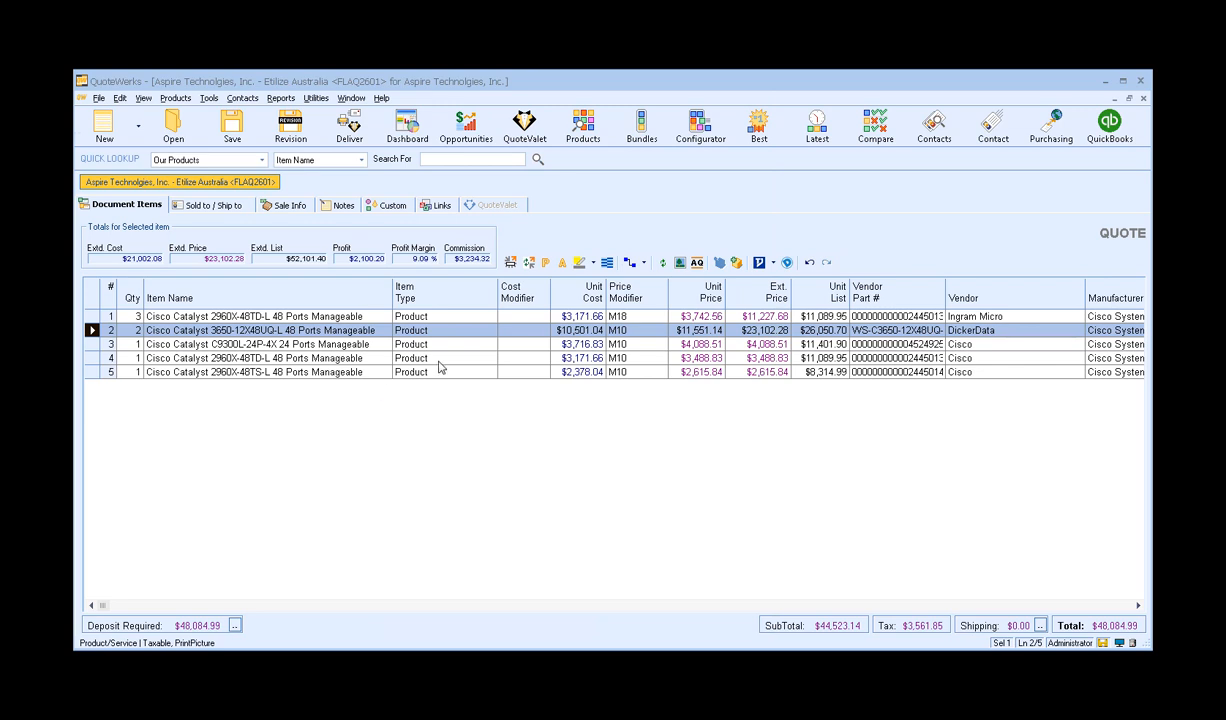
Step: Check the first line's description, and update the content of all five selected quote lines from Etilize
left_click(529, 265)
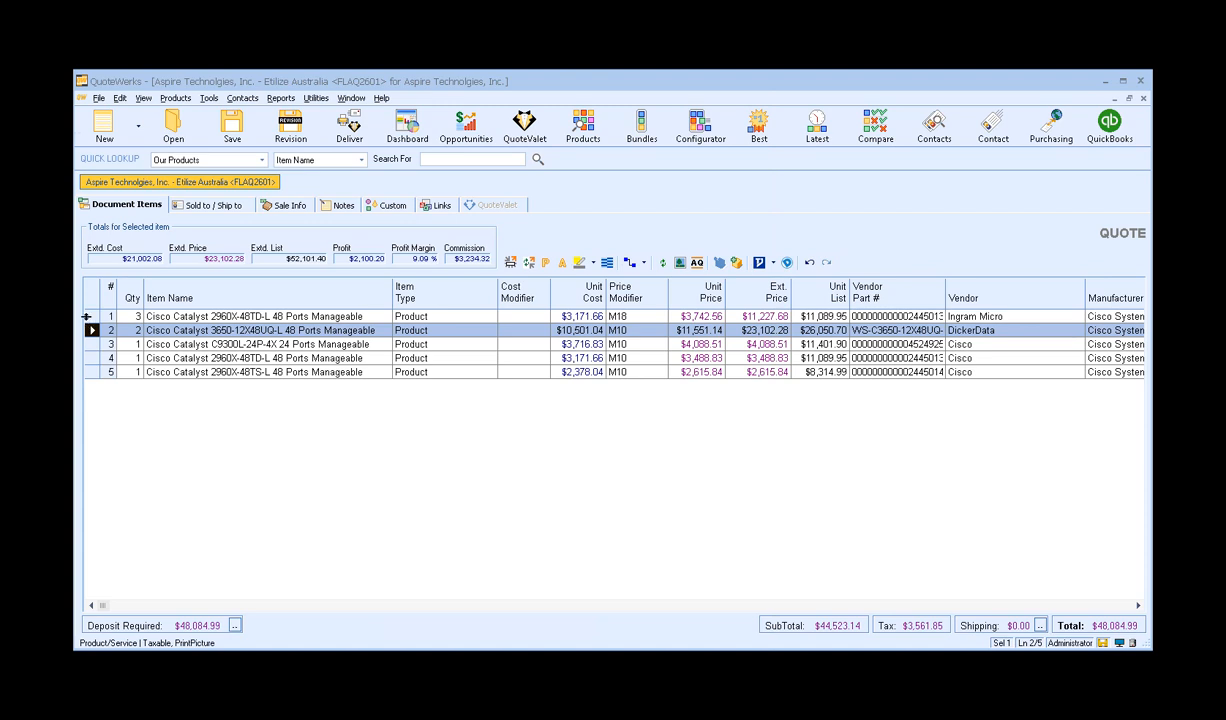
double_click(160, 316)
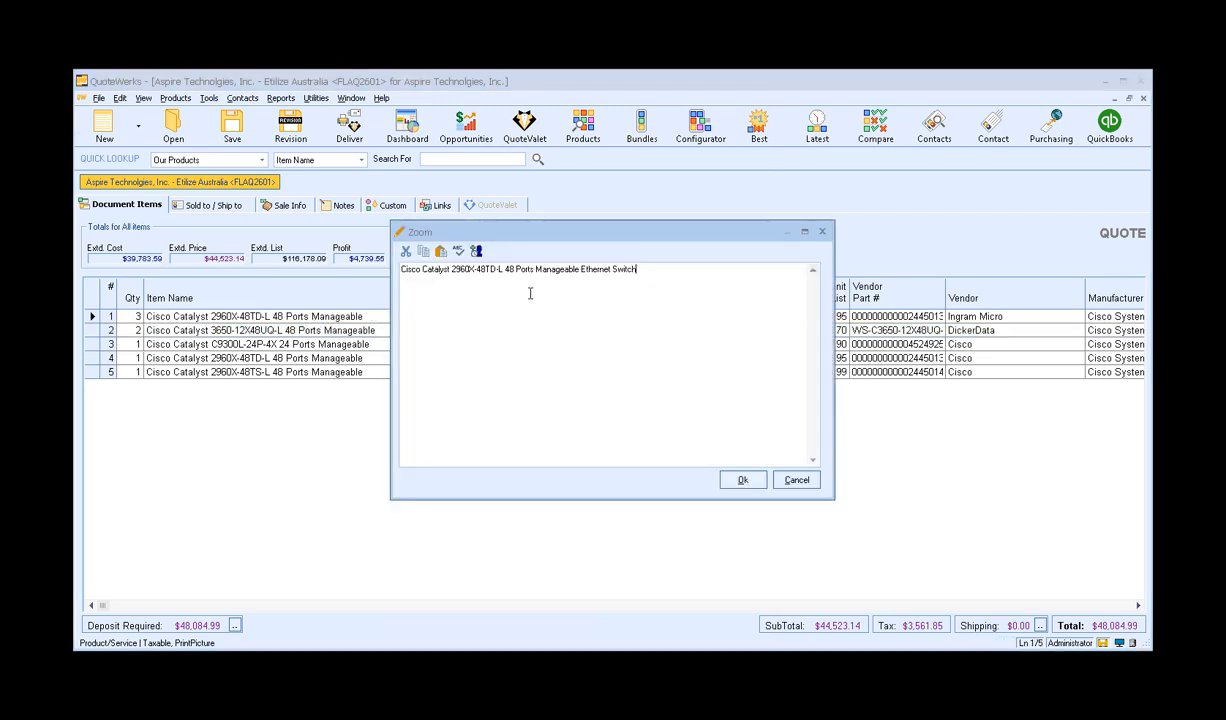
left_click(790, 481)
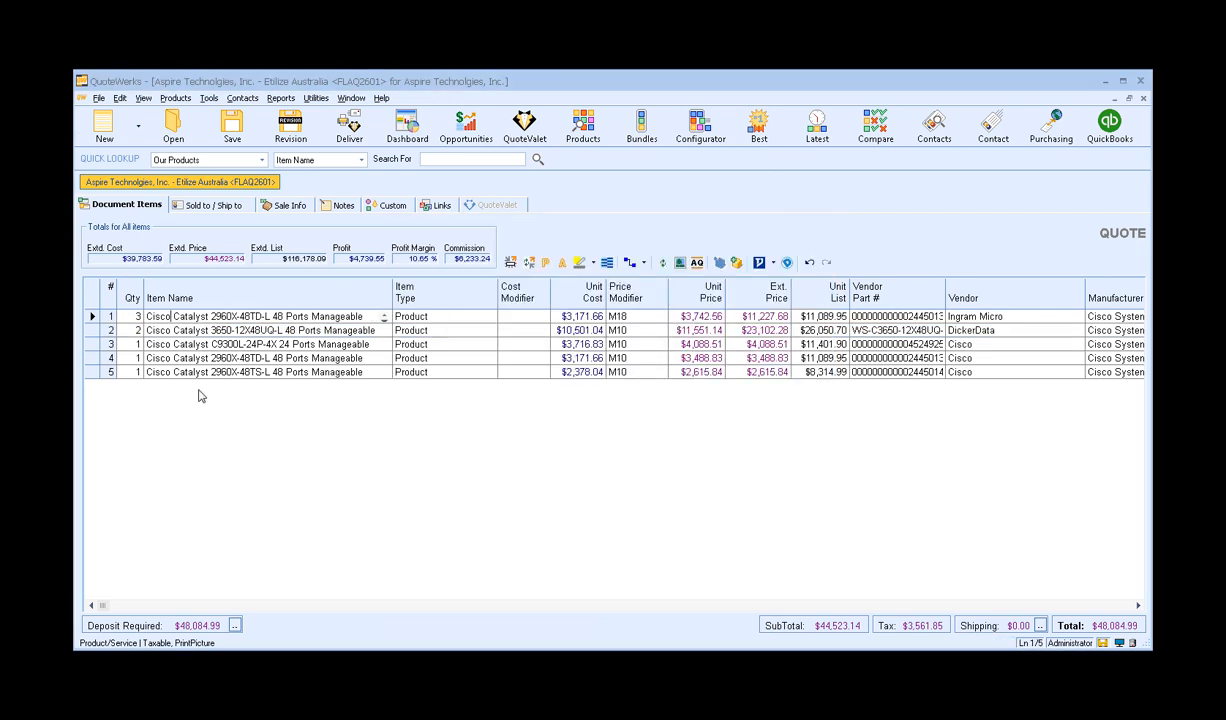
left_click_drag(92, 316, 92, 373)
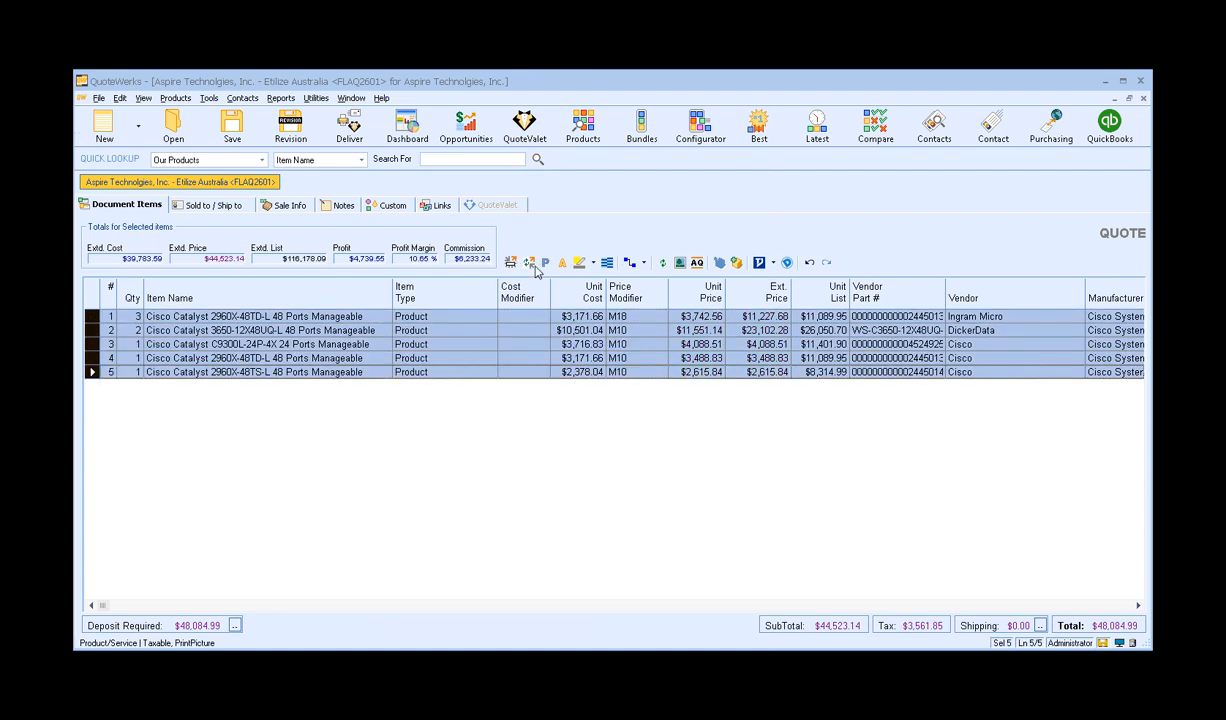
left_click(529, 262)
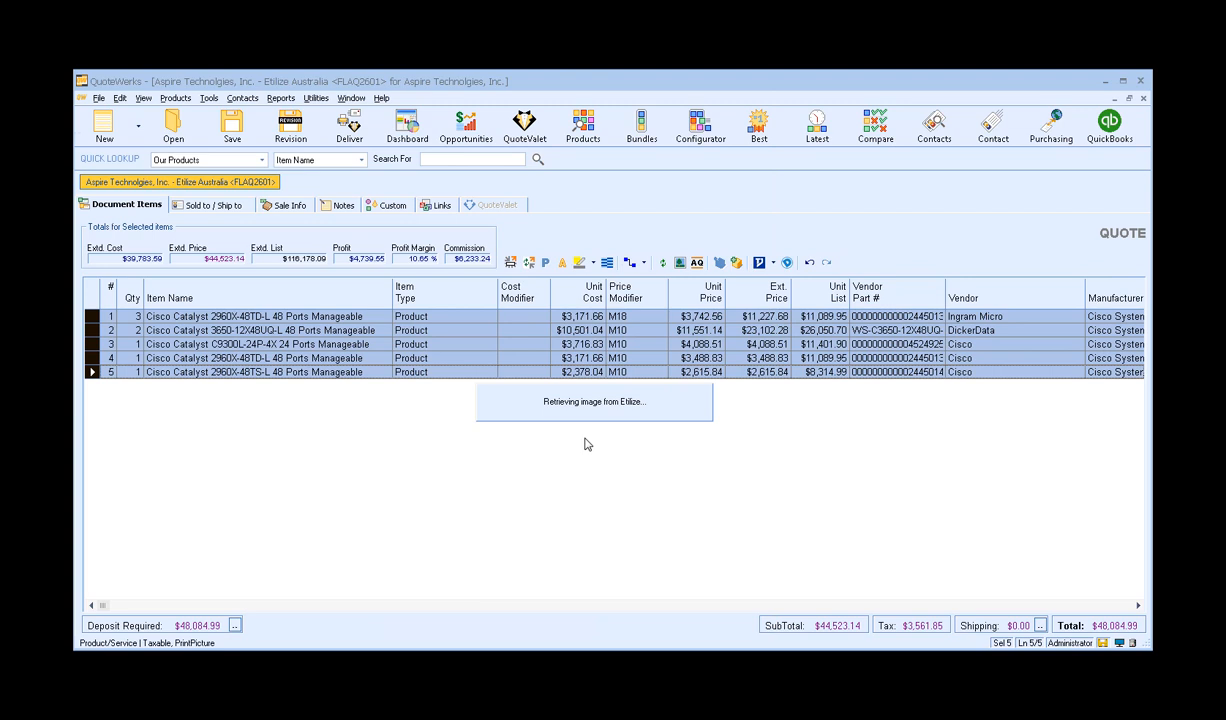
Step: View the first quote line's full description again without changing it
left_click(283, 357)
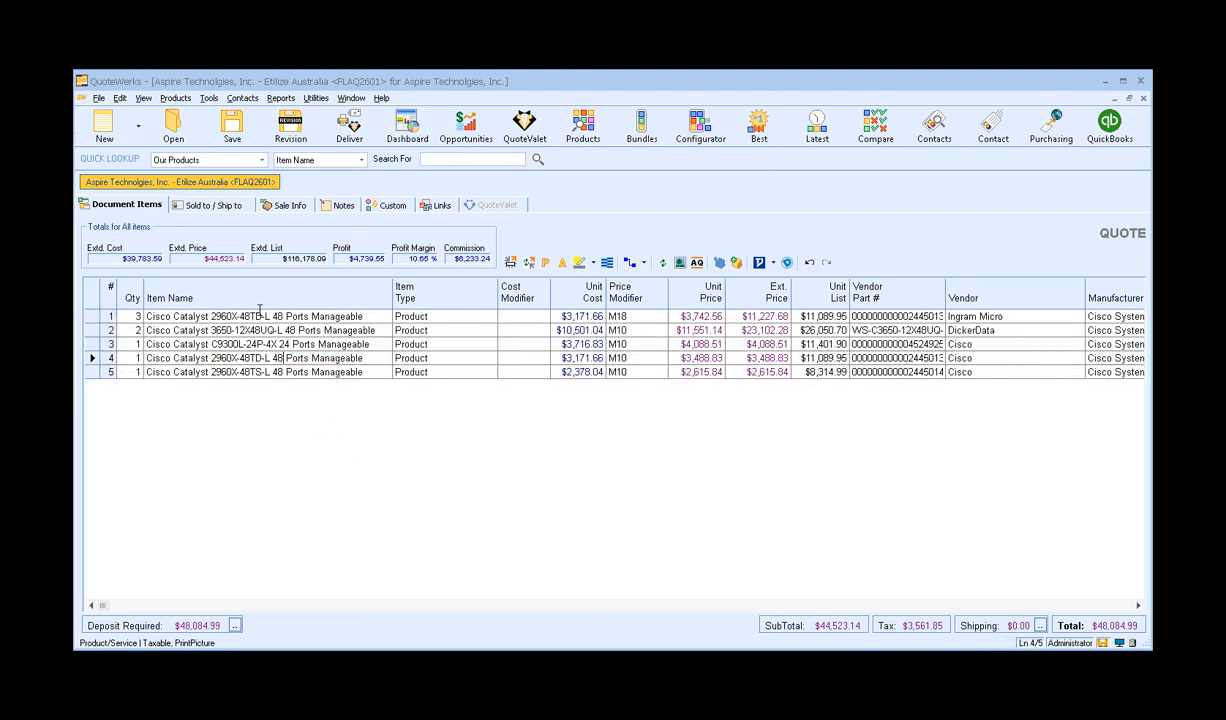
double_click(263, 317)
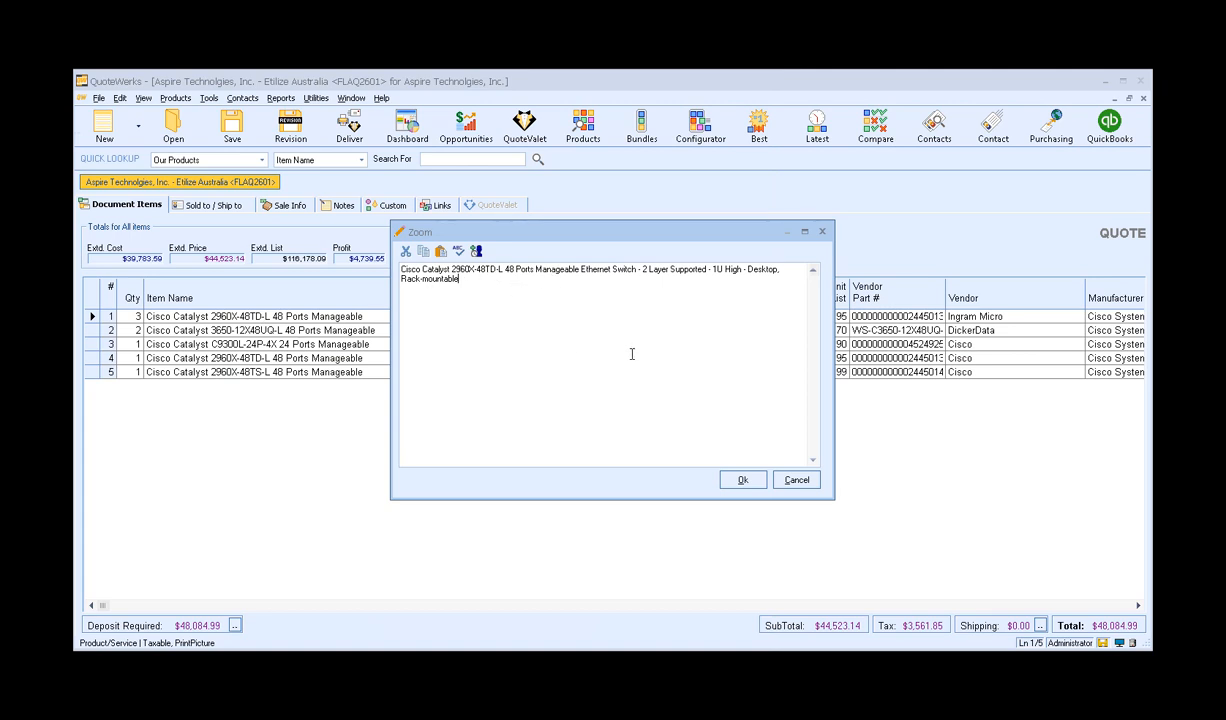
left_click(797, 480)
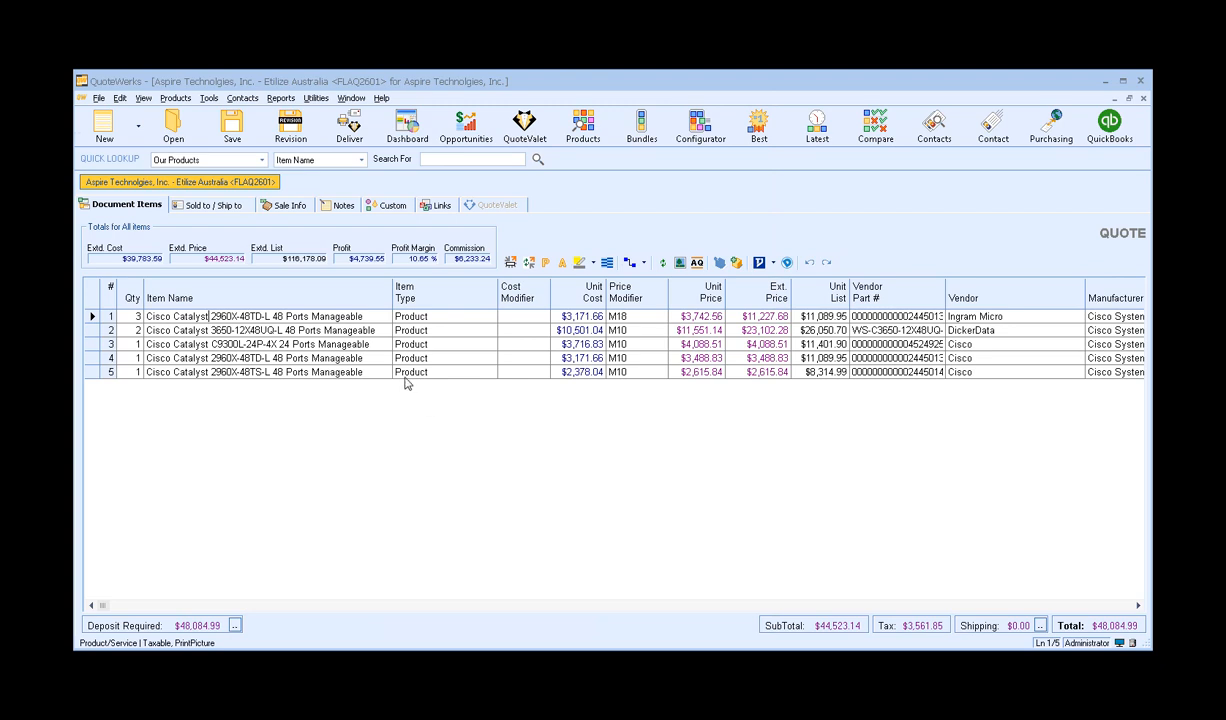
Step: Review the cover page, layout and literature options for delivery, and preview the quote with A- Galaxy Cover.docx and the (1 of 2) Quote Galaxy layout
left_click(351, 124)
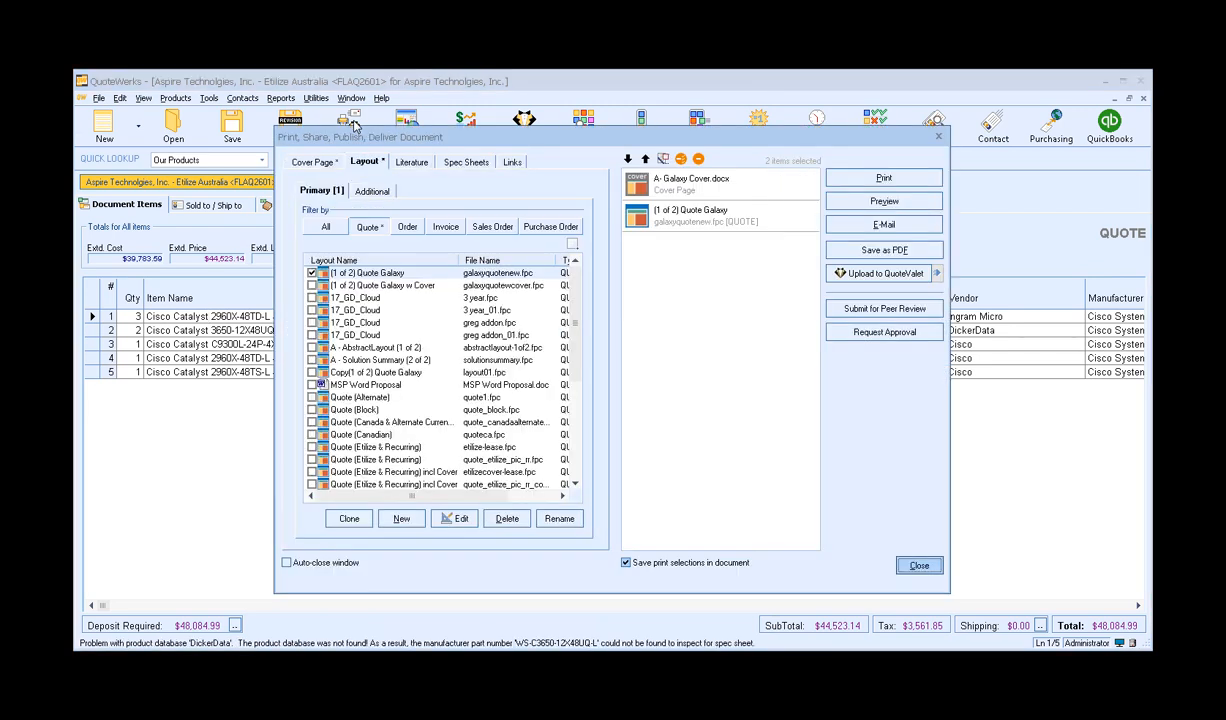
left_click(376, 279)
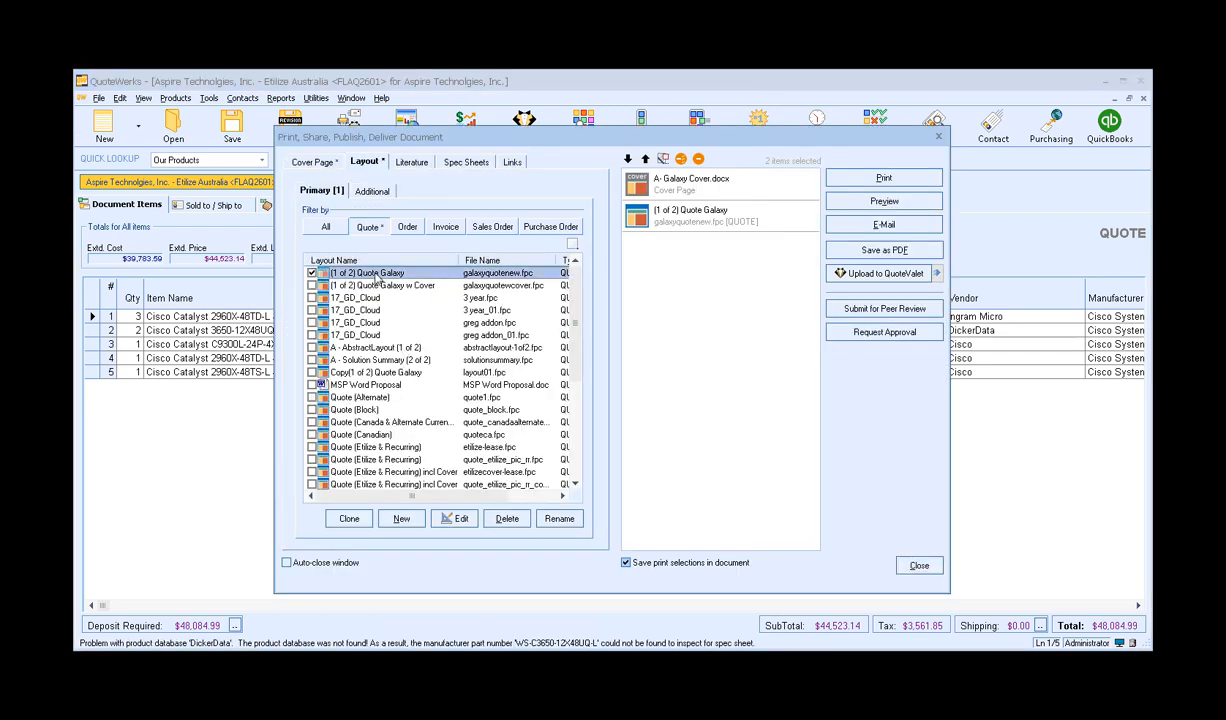
left_click(304, 160)
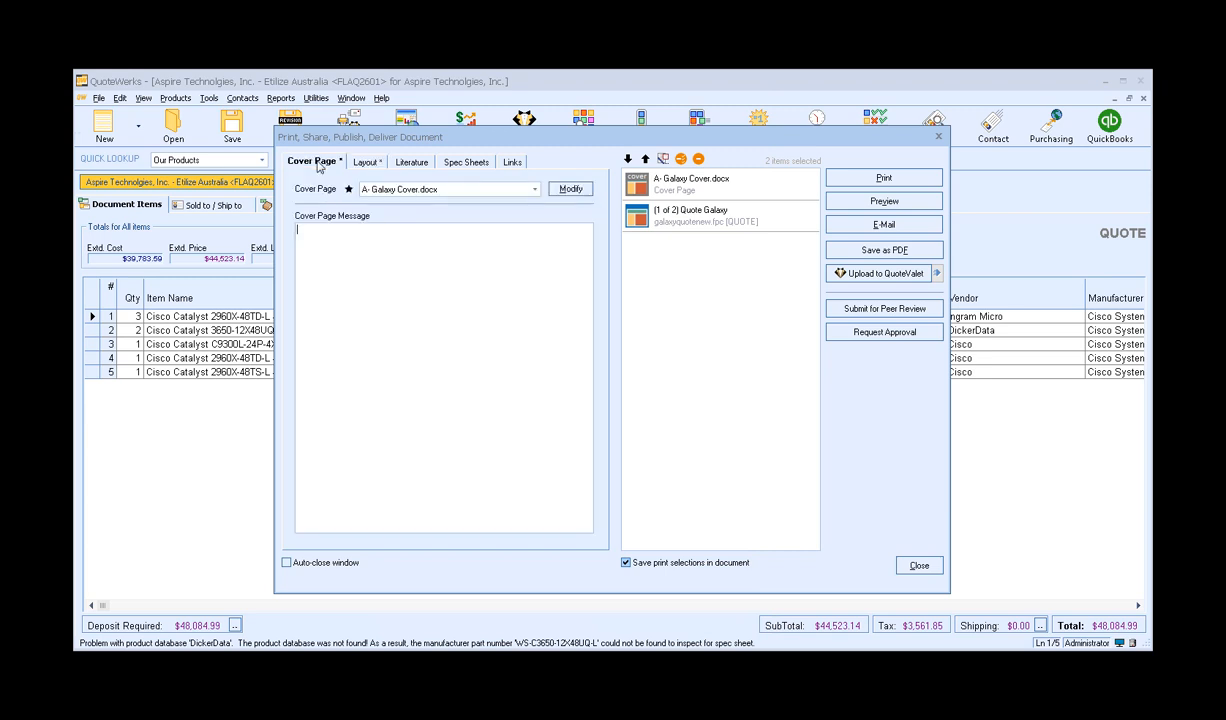
left_click(411, 162)
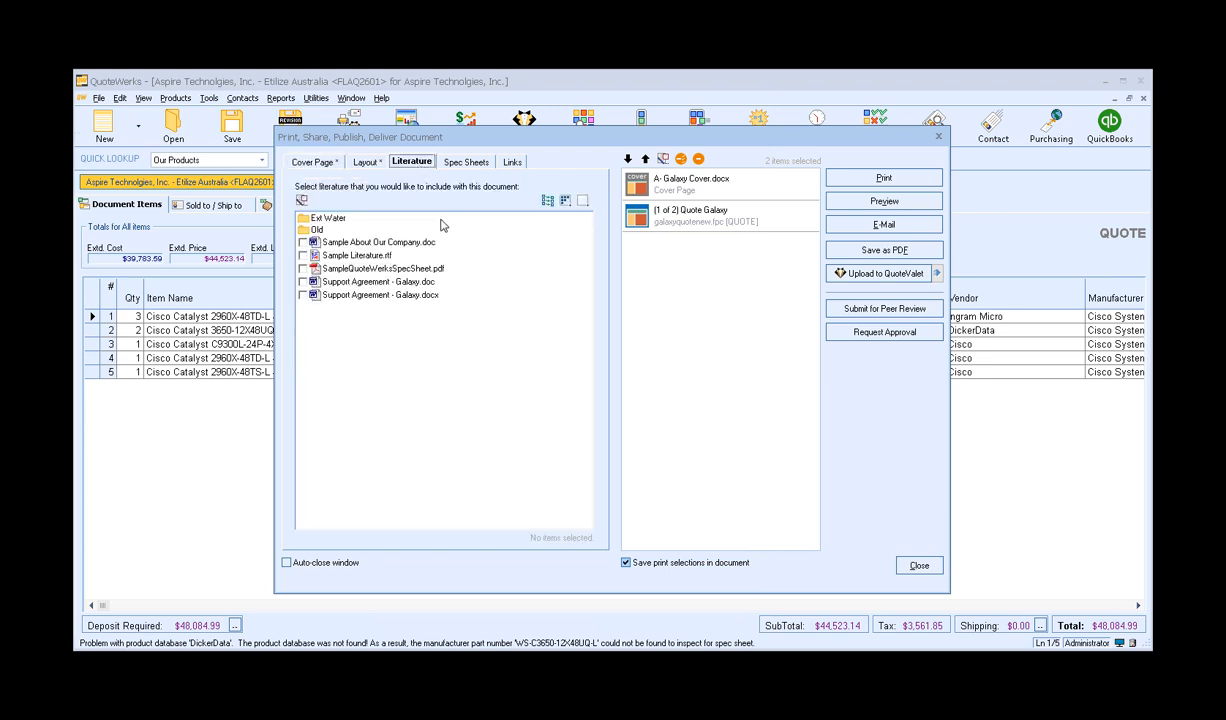
left_click(362, 160)
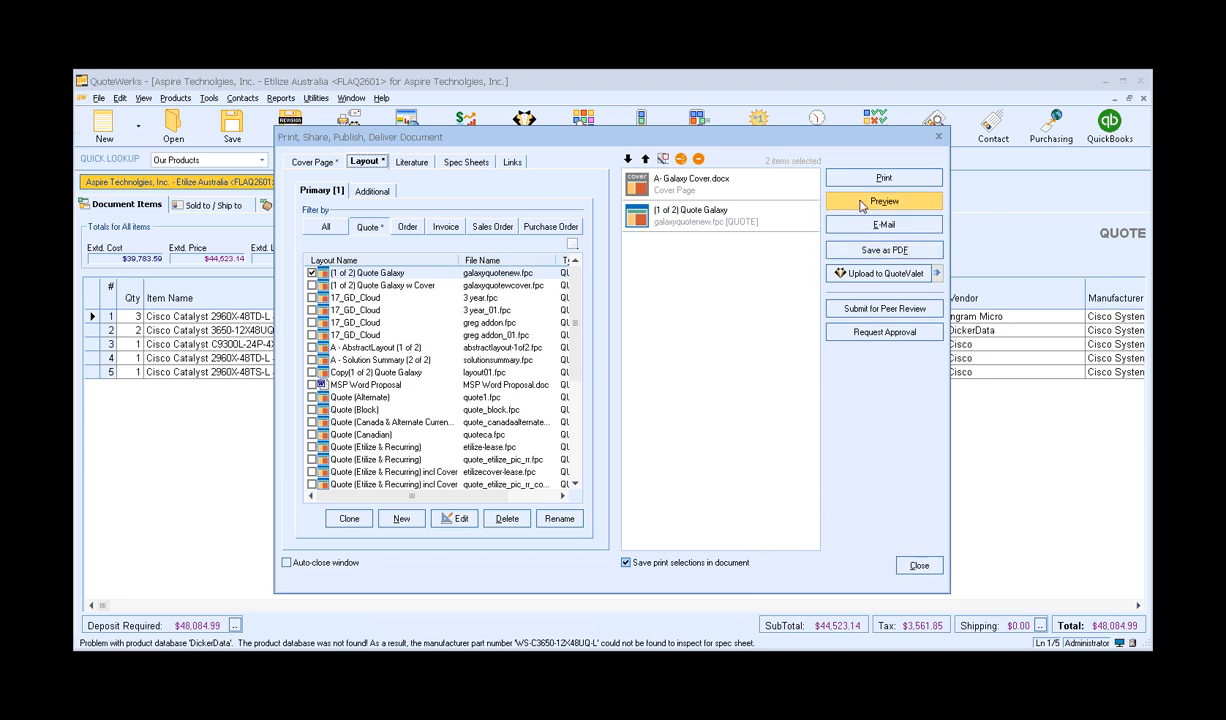
left_click(860, 202)
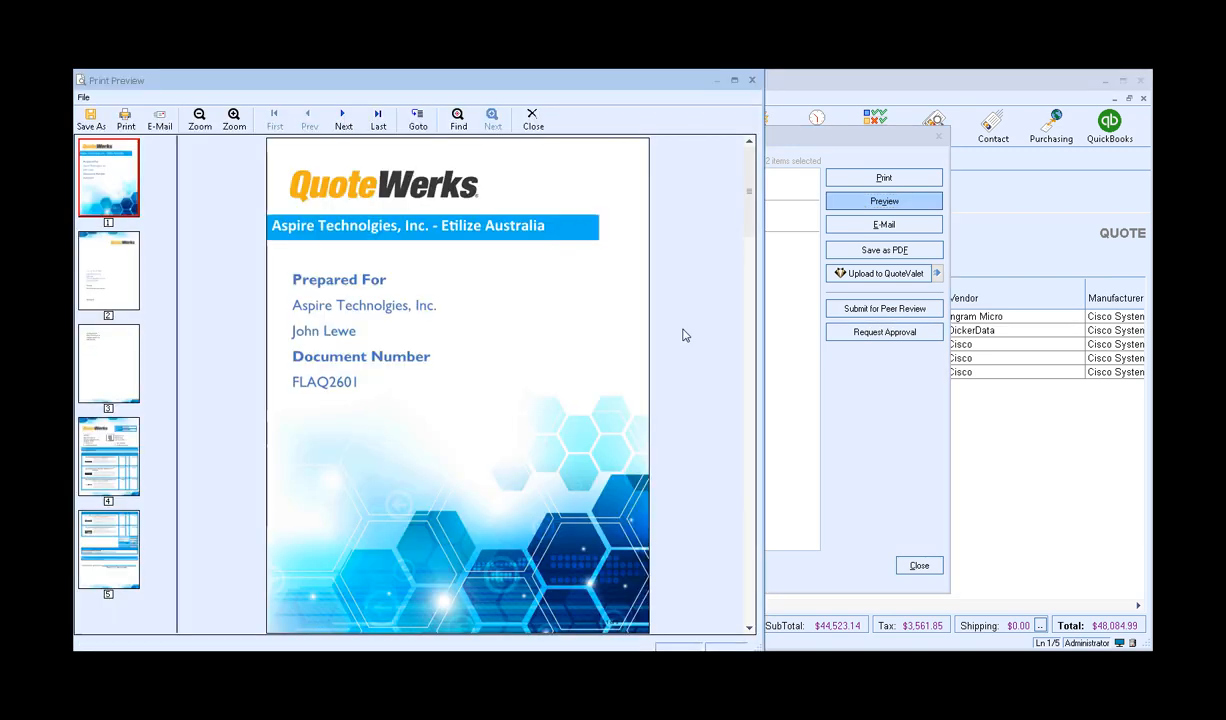
Step: Examine the switch line items and totals on pages 4 and 5 of the enlarged print preview, and close it
left_click(119, 448)
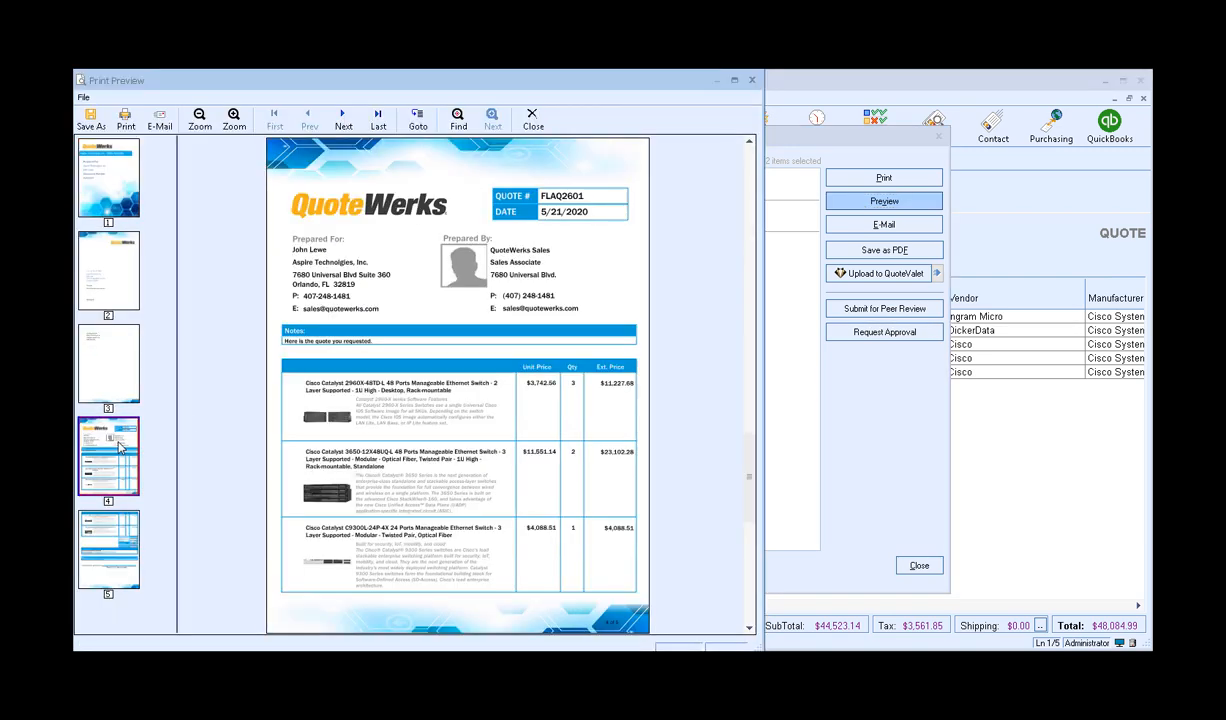
left_click(240, 122)
left_click(240, 122)
left_click(240, 122)
left_click(240, 122)
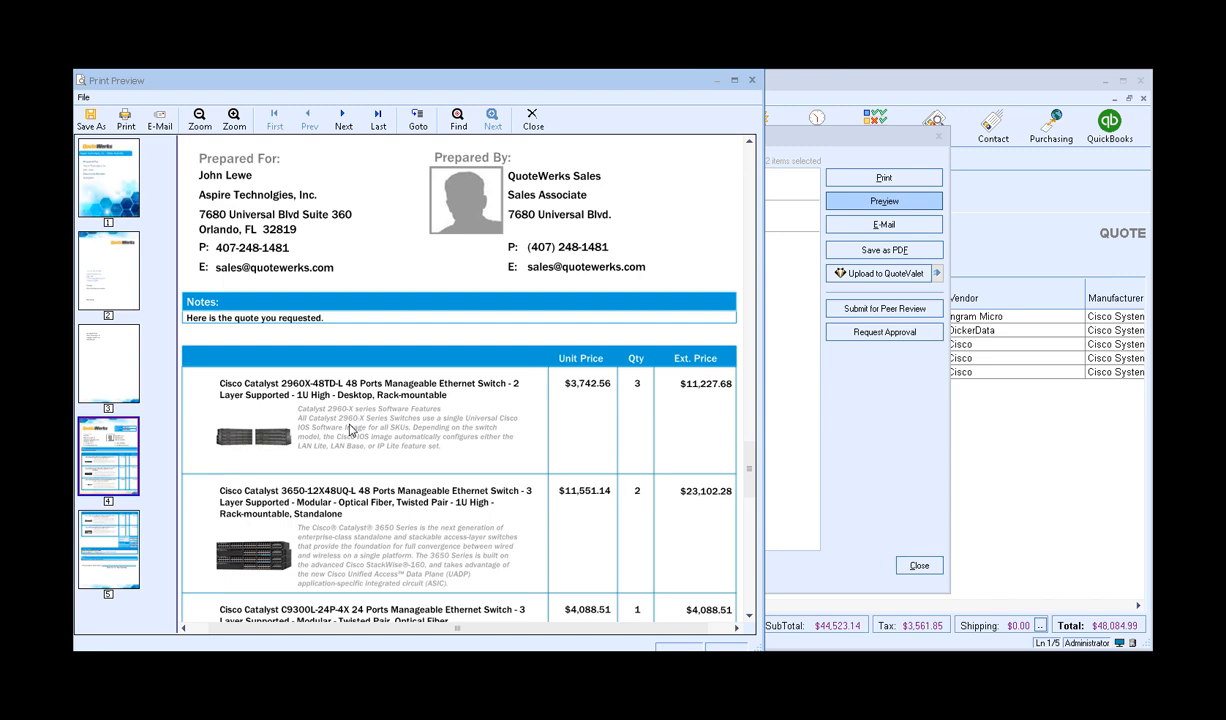
left_click(748, 615)
left_click(748, 615)
left_click(750, 617)
left_click(750, 617)
left_click(750, 617)
left_click(750, 617)
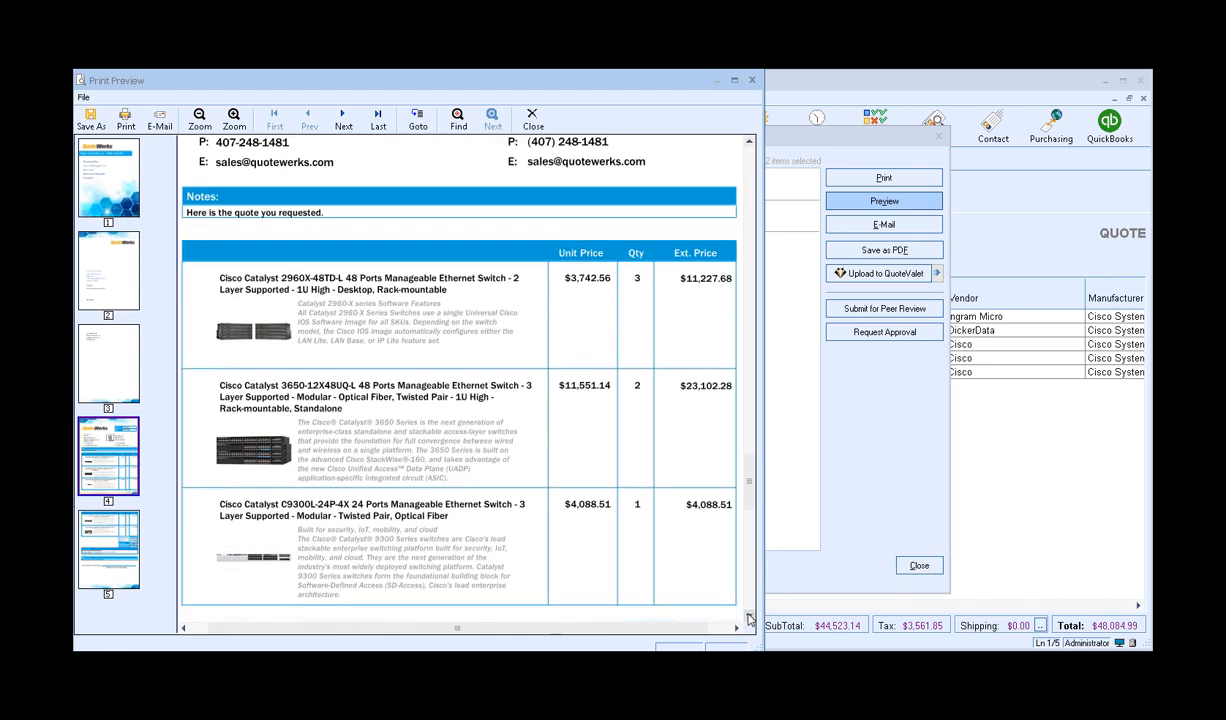
left_click(750, 617)
left_click(750, 617)
left_click(750, 617)
left_click(750, 617)
left_click(748, 619)
left_click(748, 619)
left_click(748, 619)
left_click(748, 619)
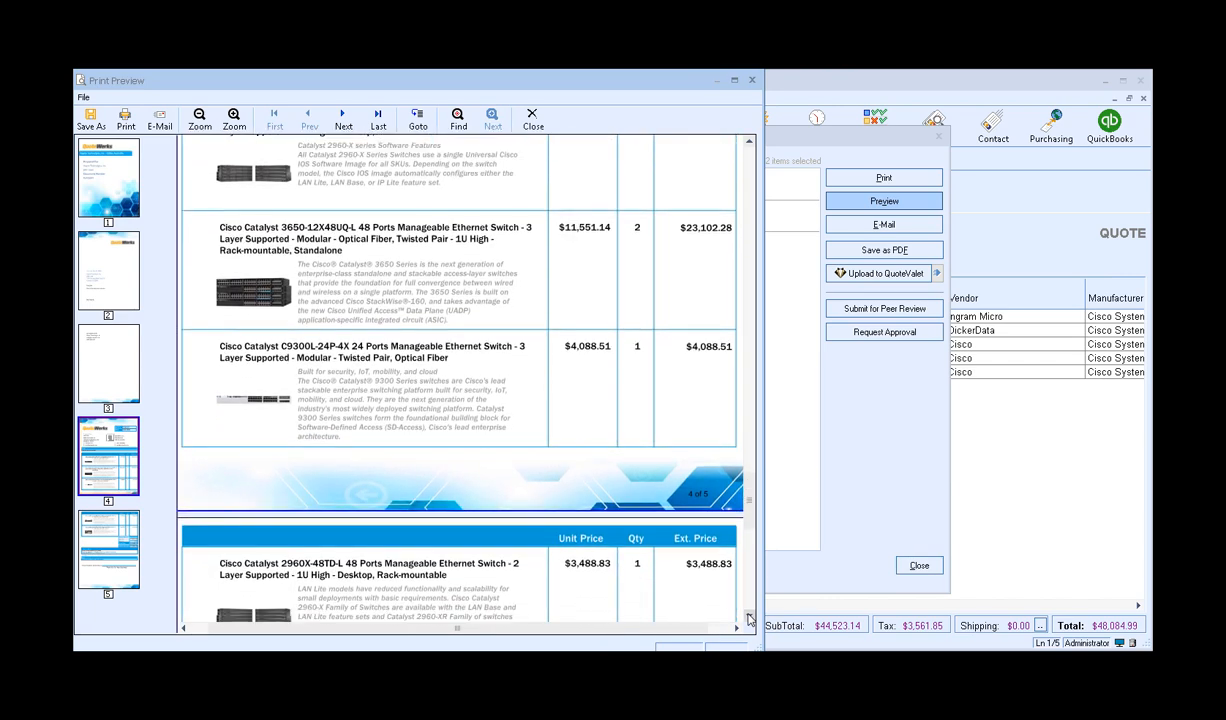
left_click(748, 619)
left_click(748, 619)
left_click(748, 619)
left_click(748, 619)
left_click(748, 619)
left_click(748, 619)
left_click(748, 619)
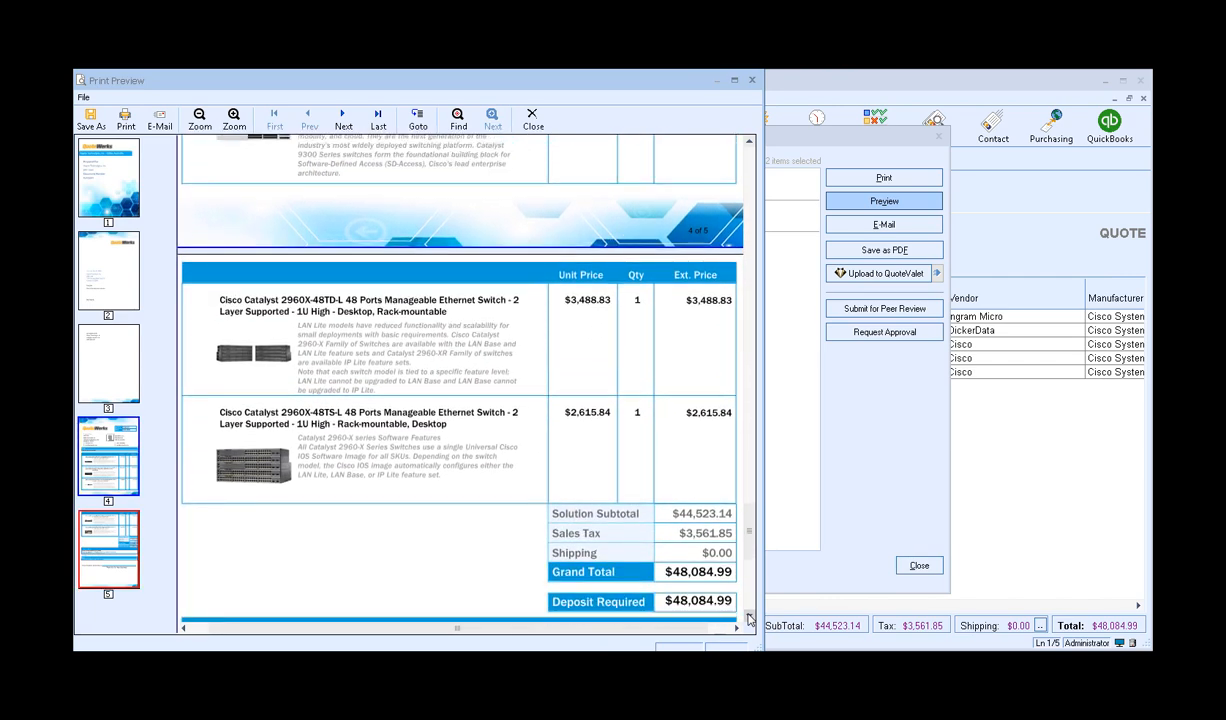
left_click(748, 619)
left_click(748, 619)
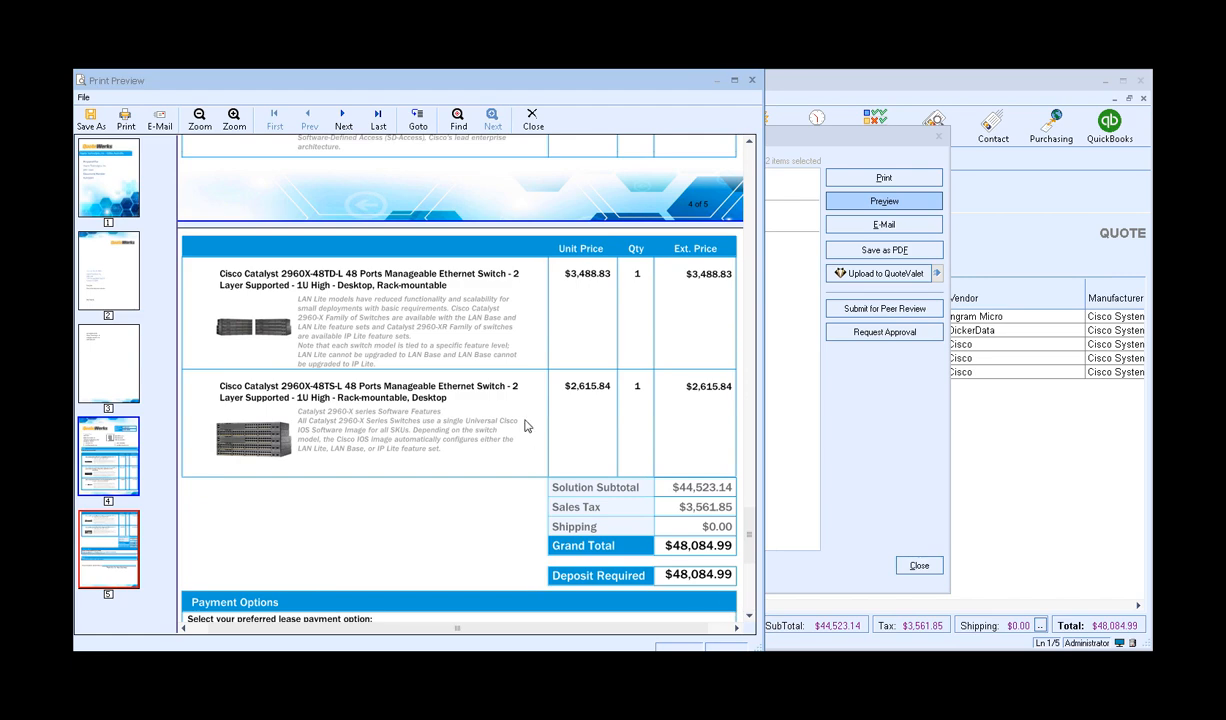
left_click(533, 119)
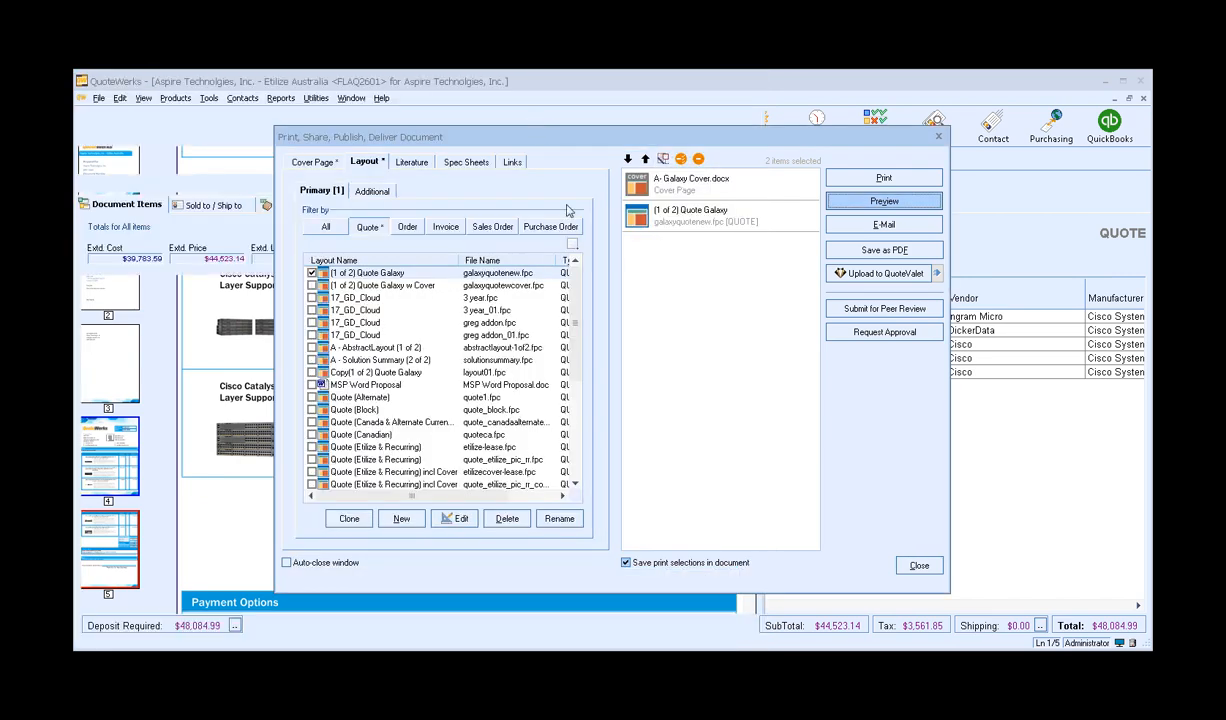
Step: Upload the quote to QuoteValet with the *[S]CustomerFacing template and open its customer web page preview
left_click(840, 273)
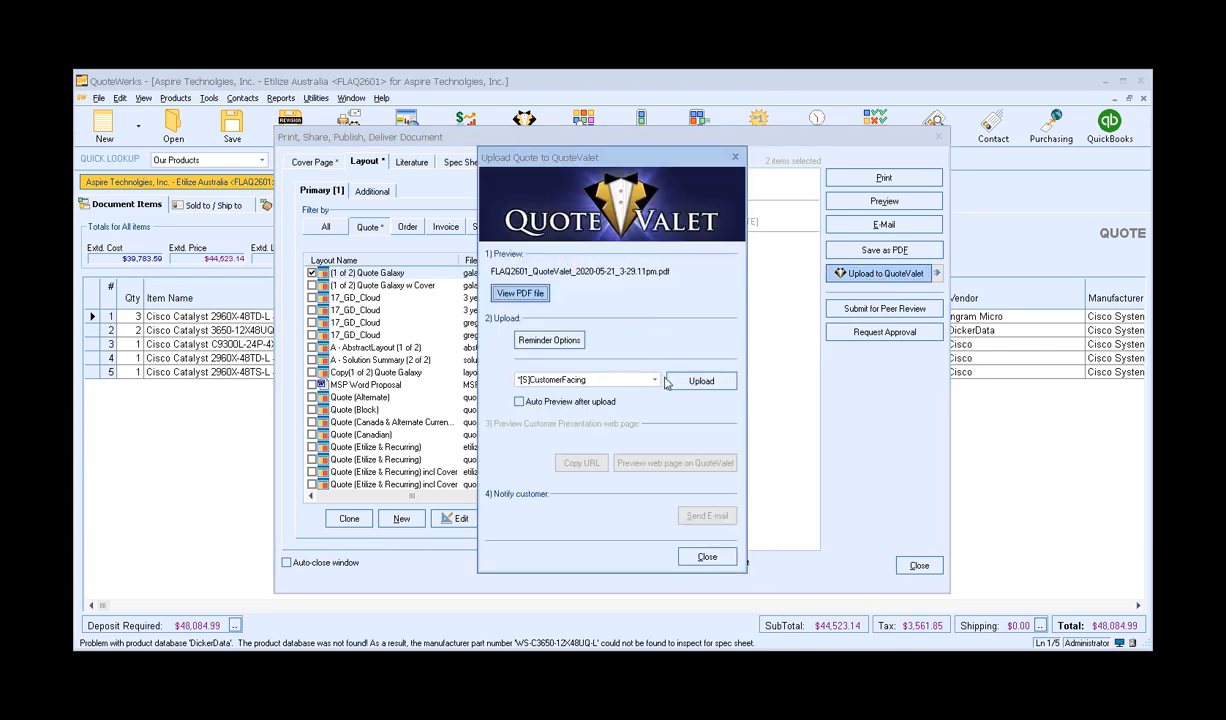
left_click(701, 380)
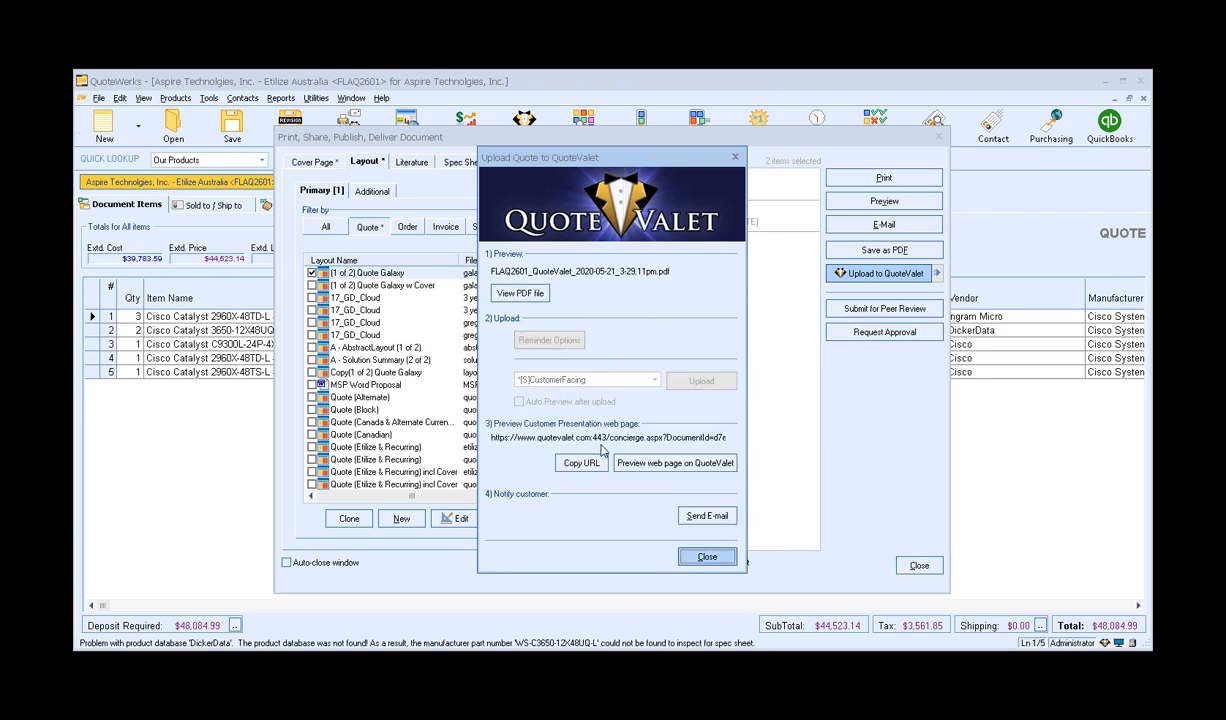
left_click(655, 462)
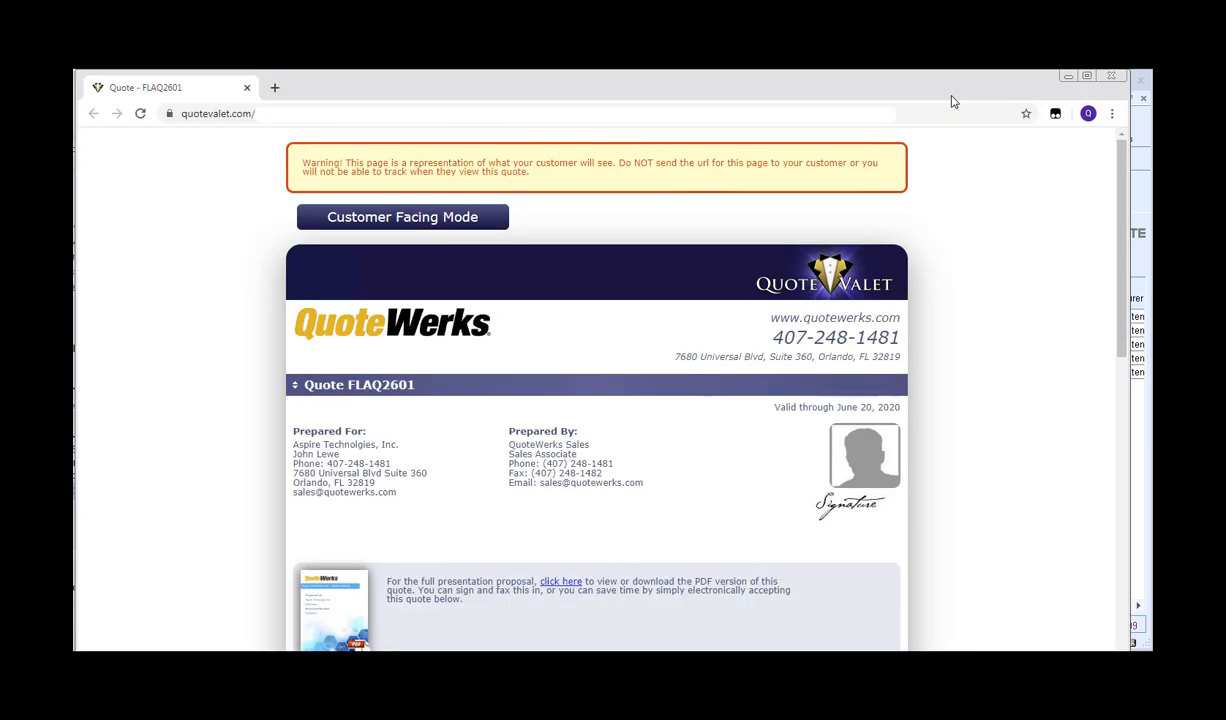
Step: Examine the QuoteValet customer page's line items, totals and payment options, and return to the beginning of the page
scroll(980, 219, "down", 3)
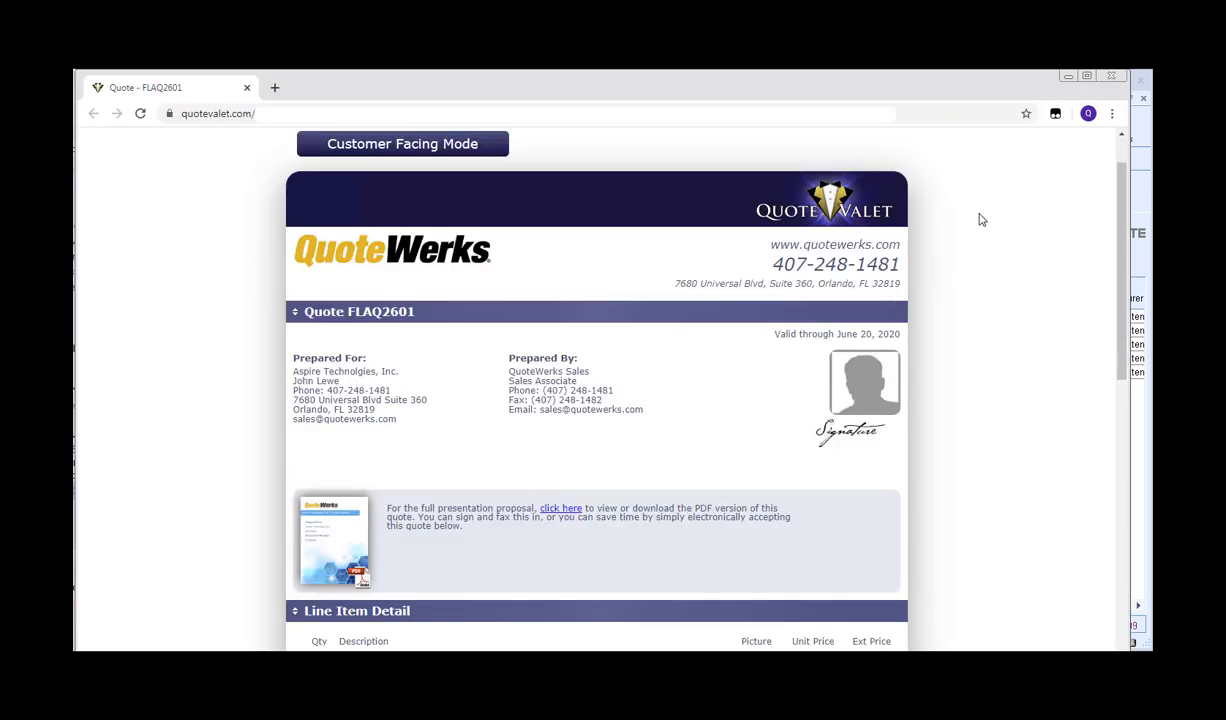
scroll(980, 219, "down", 2)
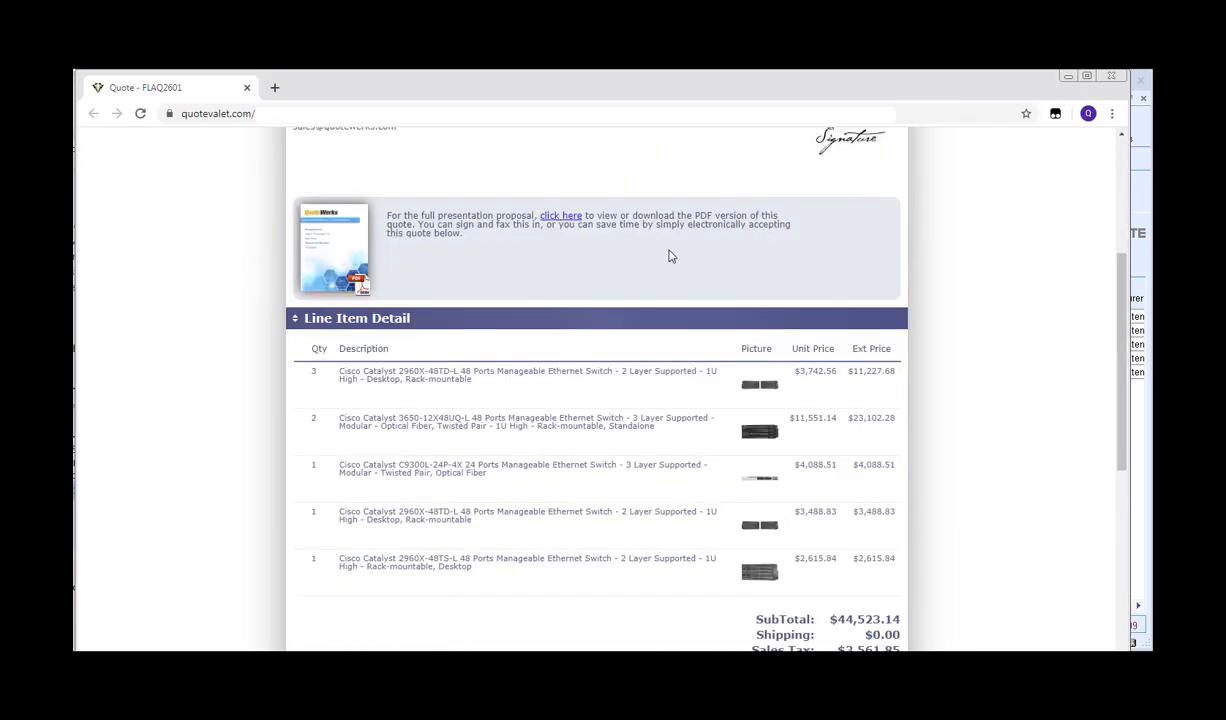
scroll(996, 246, "down", 1)
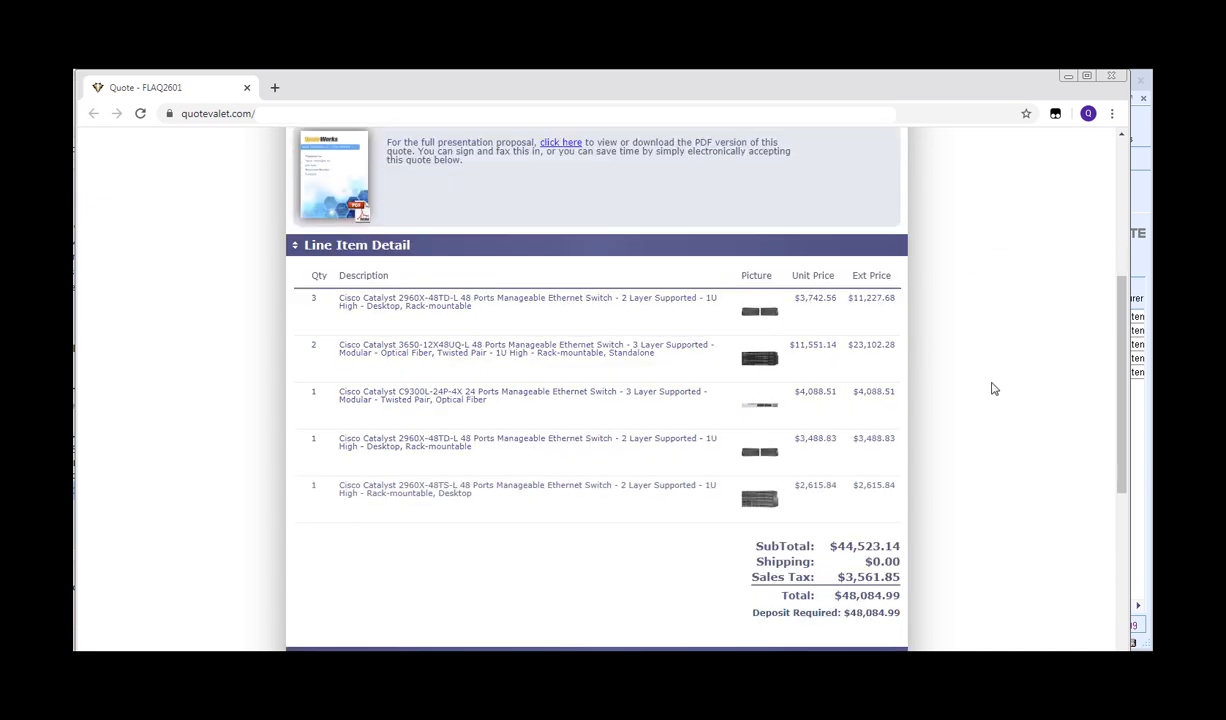
scroll(1005, 283, "down", 1)
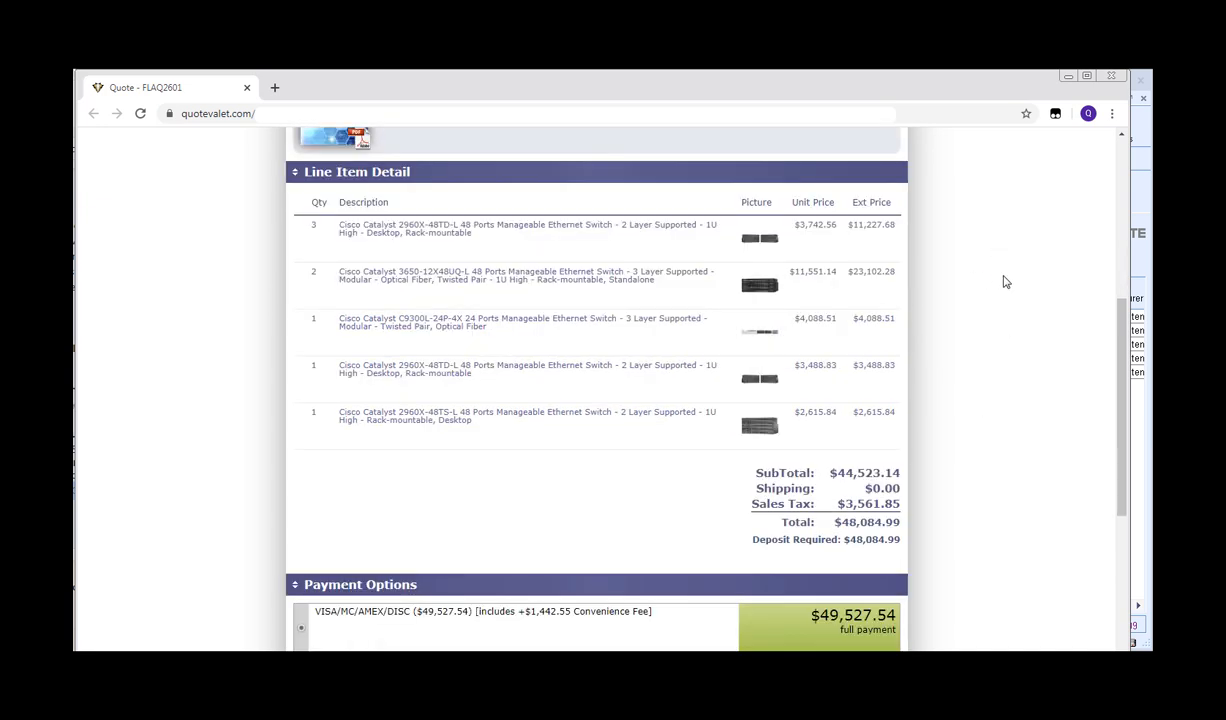
scroll(1005, 283, "up", 2)
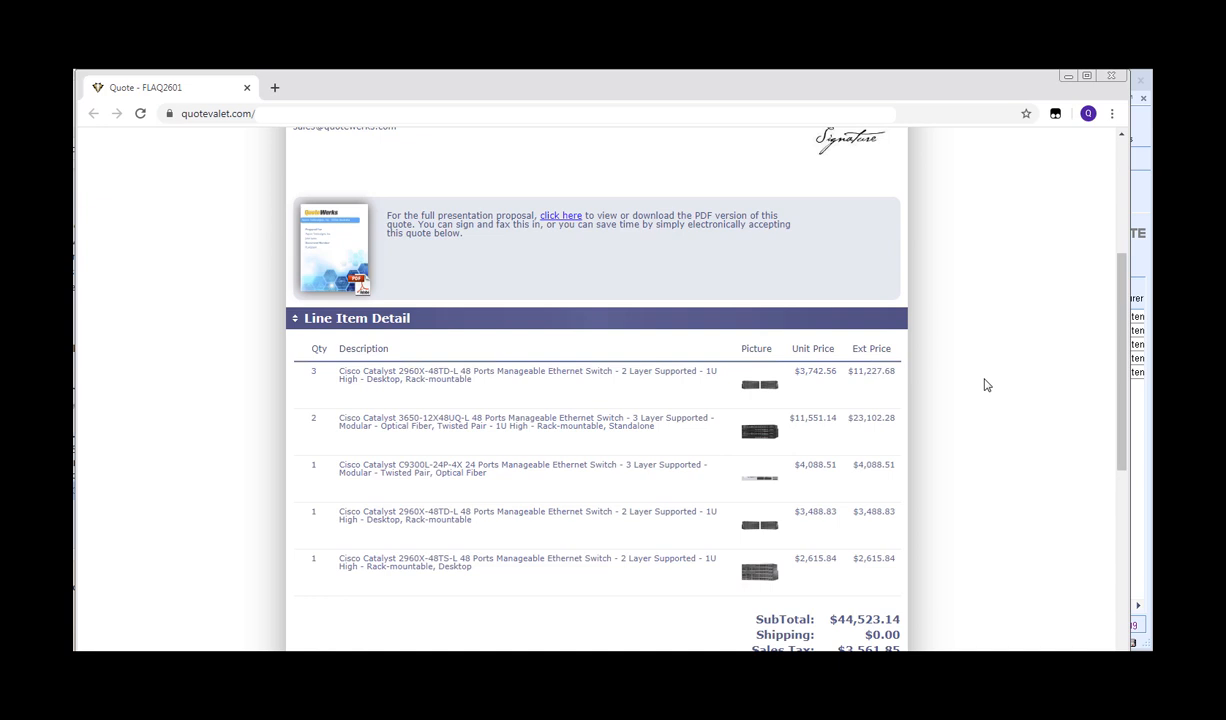
scroll(985, 385, "up", 5)
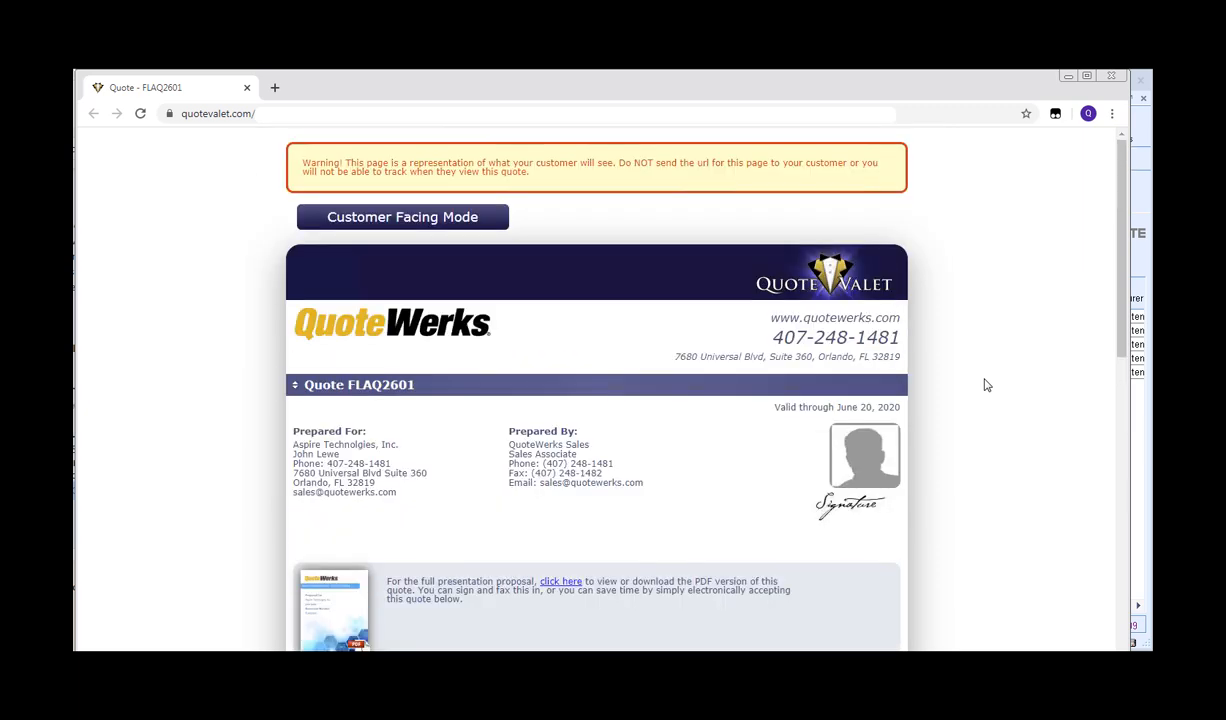
Step: Leave the customer page preview, and close the QuoteValet upload and document delivery windows
left_click(1144, 247)
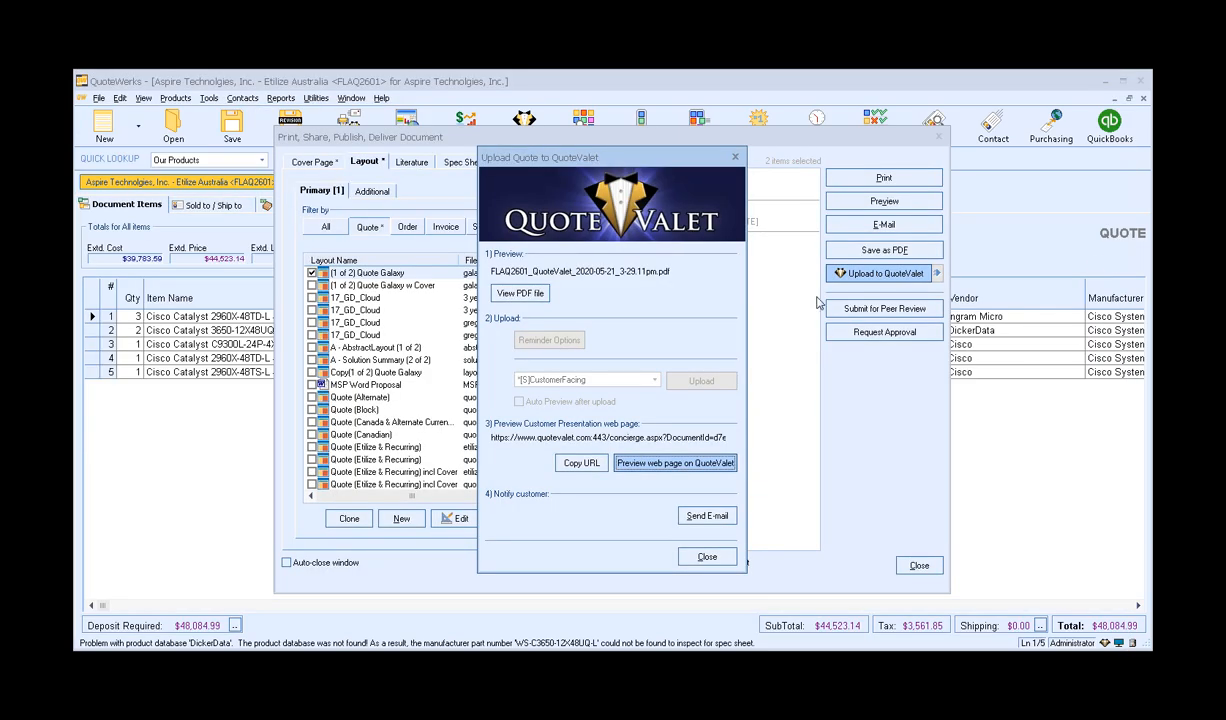
left_click(707, 557)
left_click(918, 565)
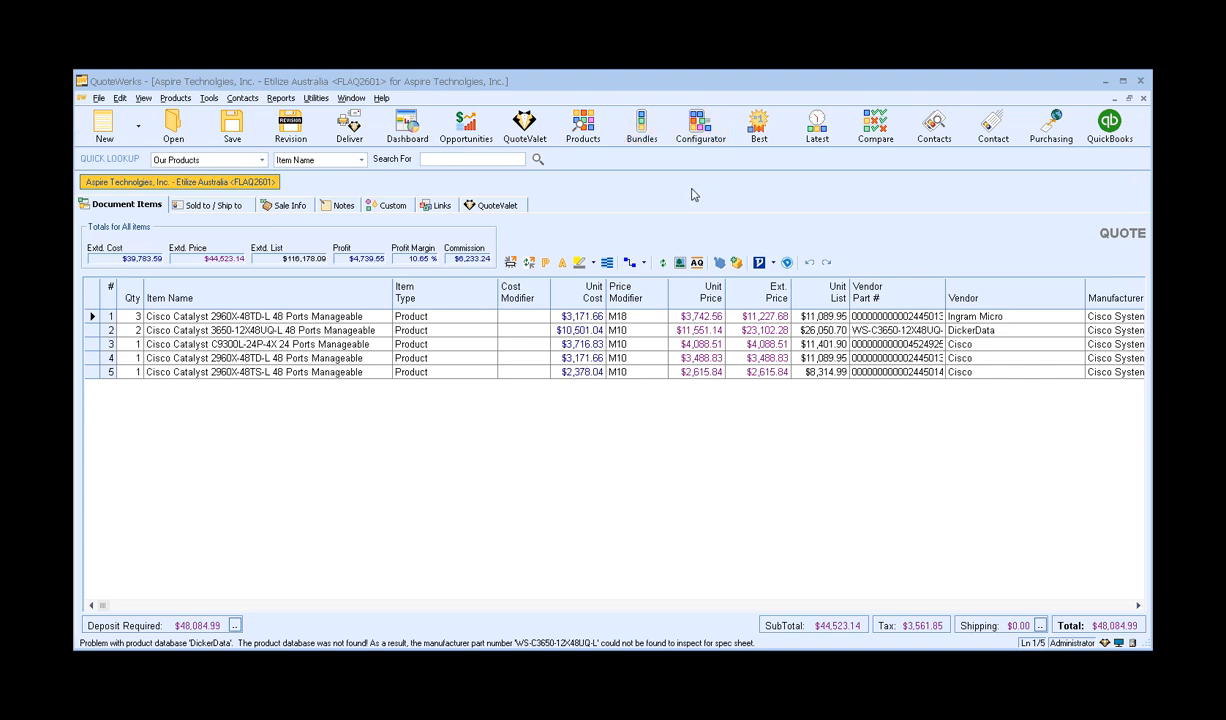
Step: Open the existing Cisco Switch Bundle for editing and show its list of items
left_click(642, 122)
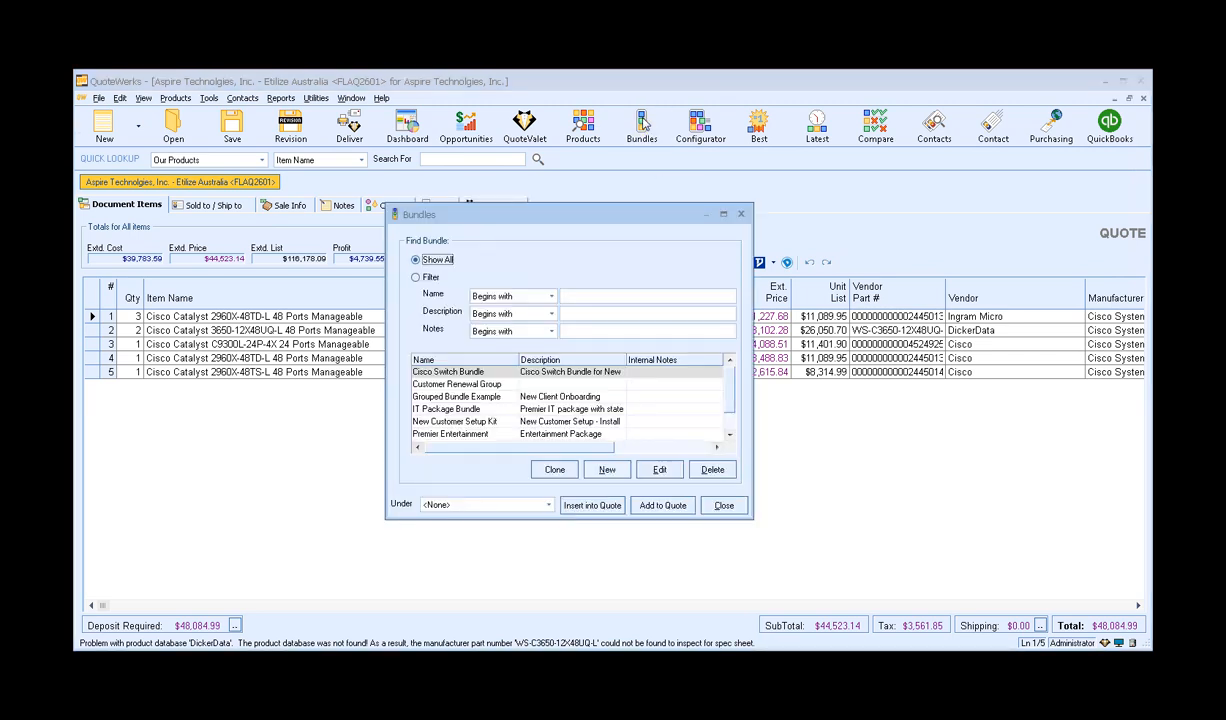
left_click(573, 374)
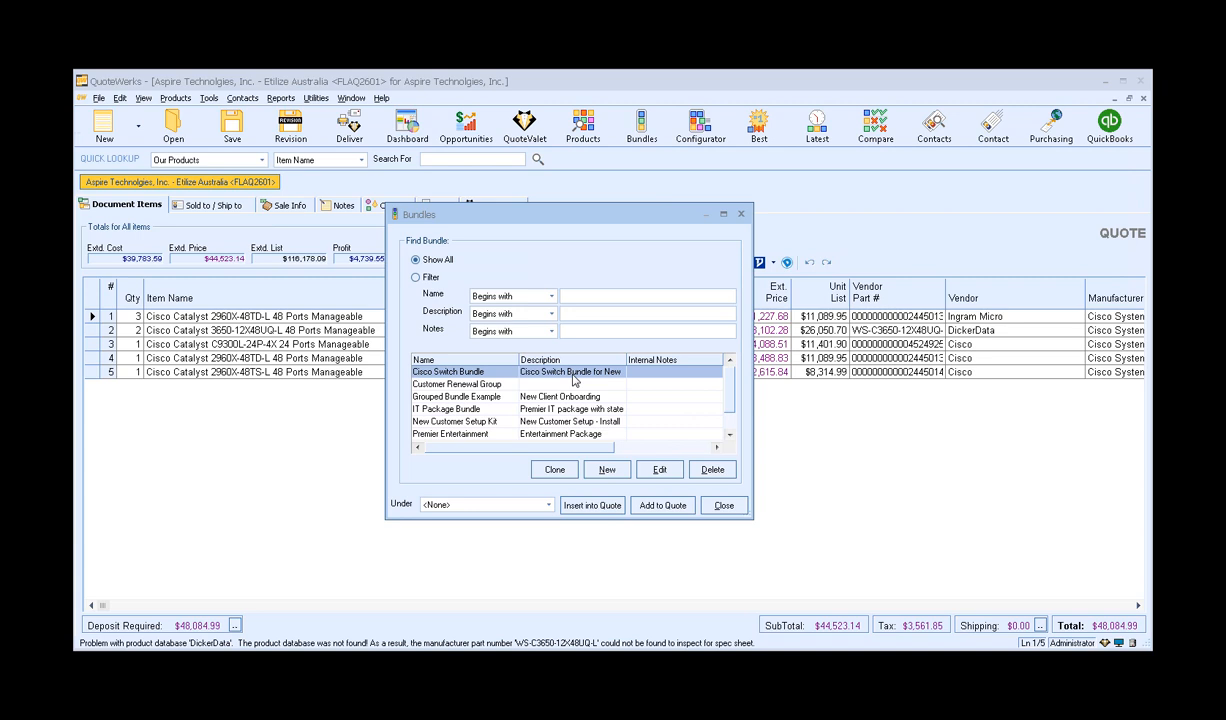
left_click(670, 472)
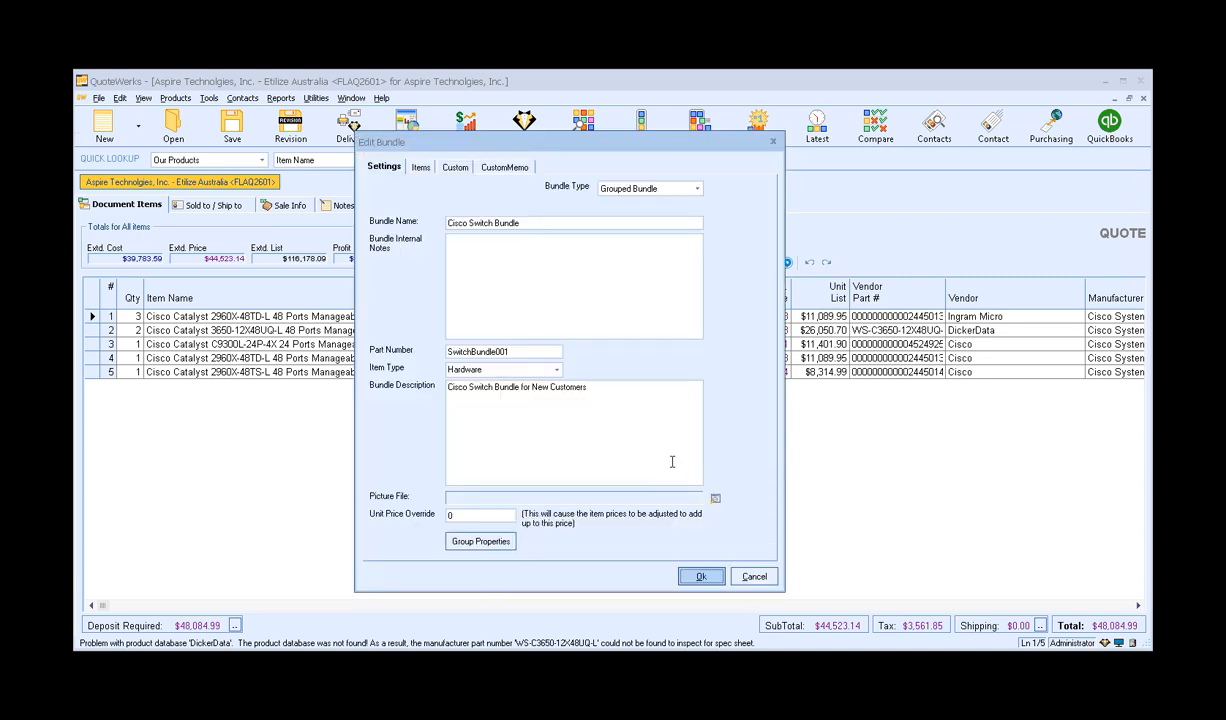
left_click(410, 166)
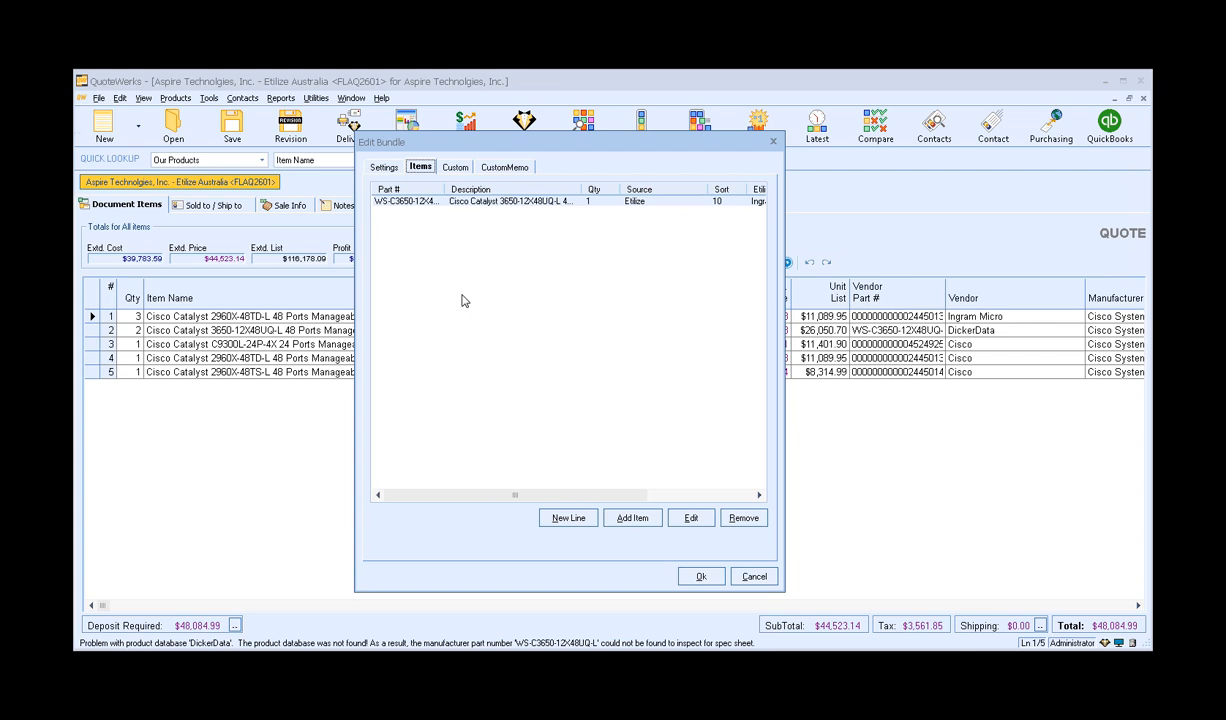
Step: Start adding a bundle item by searching Etilize for recently stocked "cisco switch" products, limited to the Switches_Bridges category
left_click(615, 520)
left_click(565, 395)
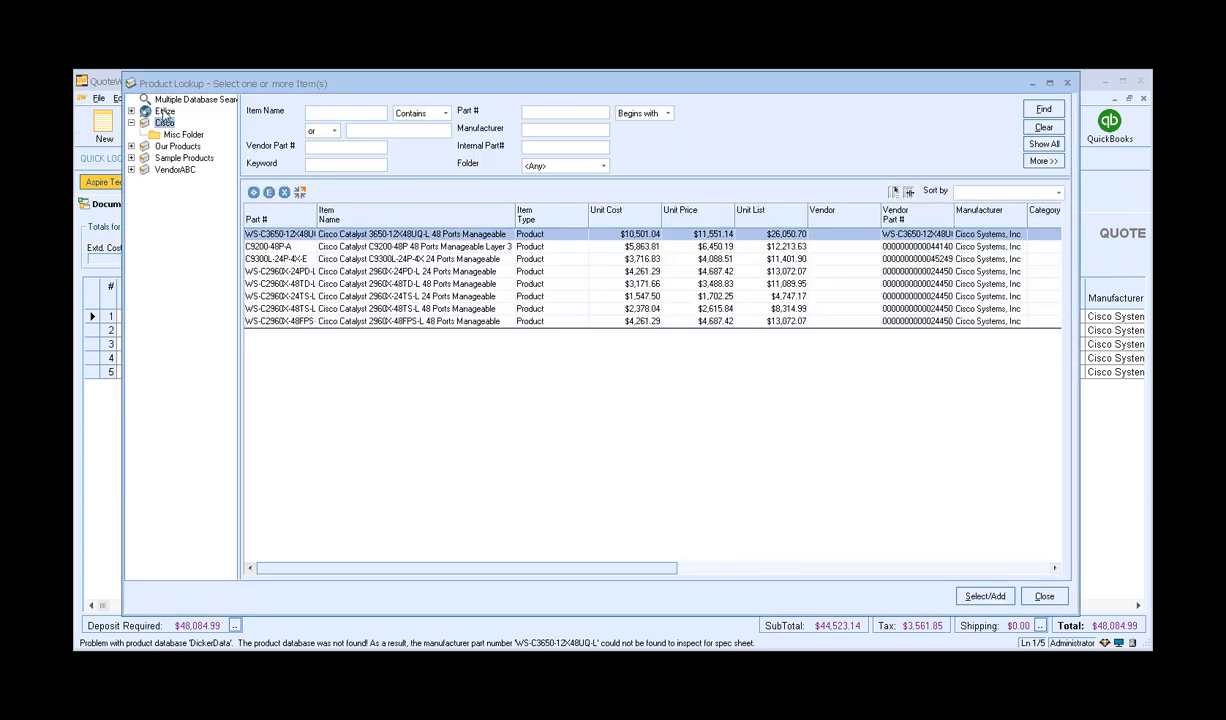
left_click(163, 112)
left_click(321, 131)
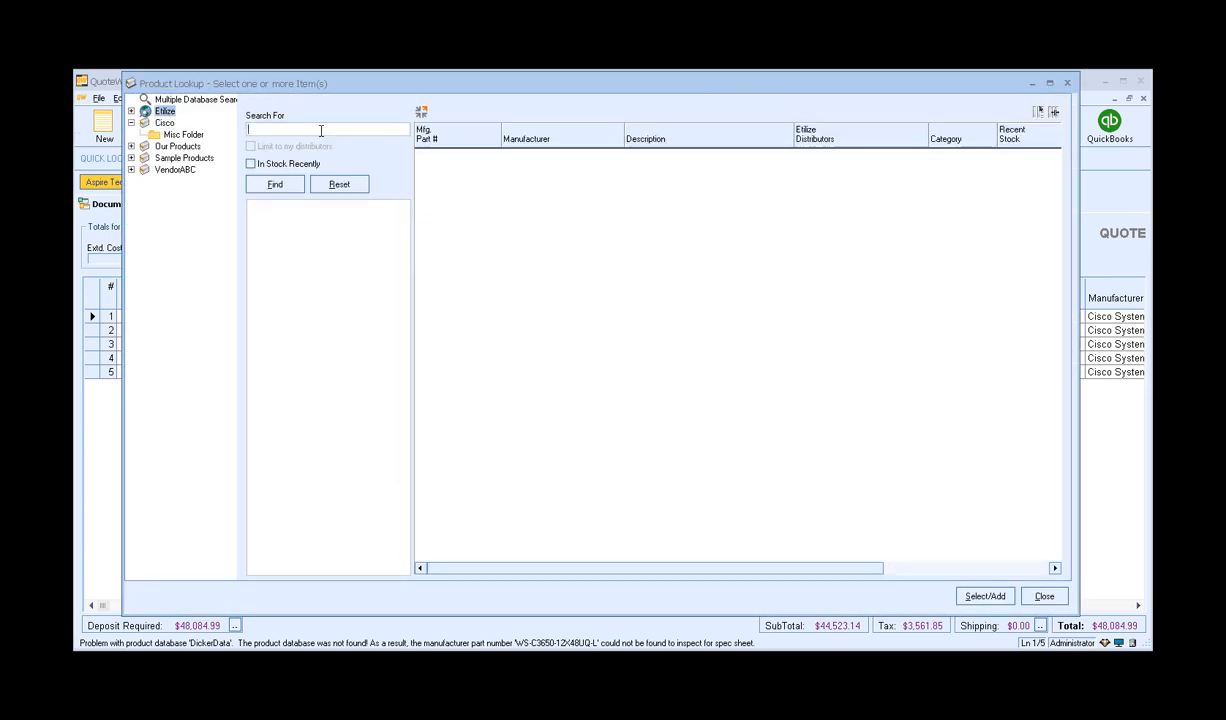
type("cisco switch")
left_click(268, 164)
left_click(274, 184)
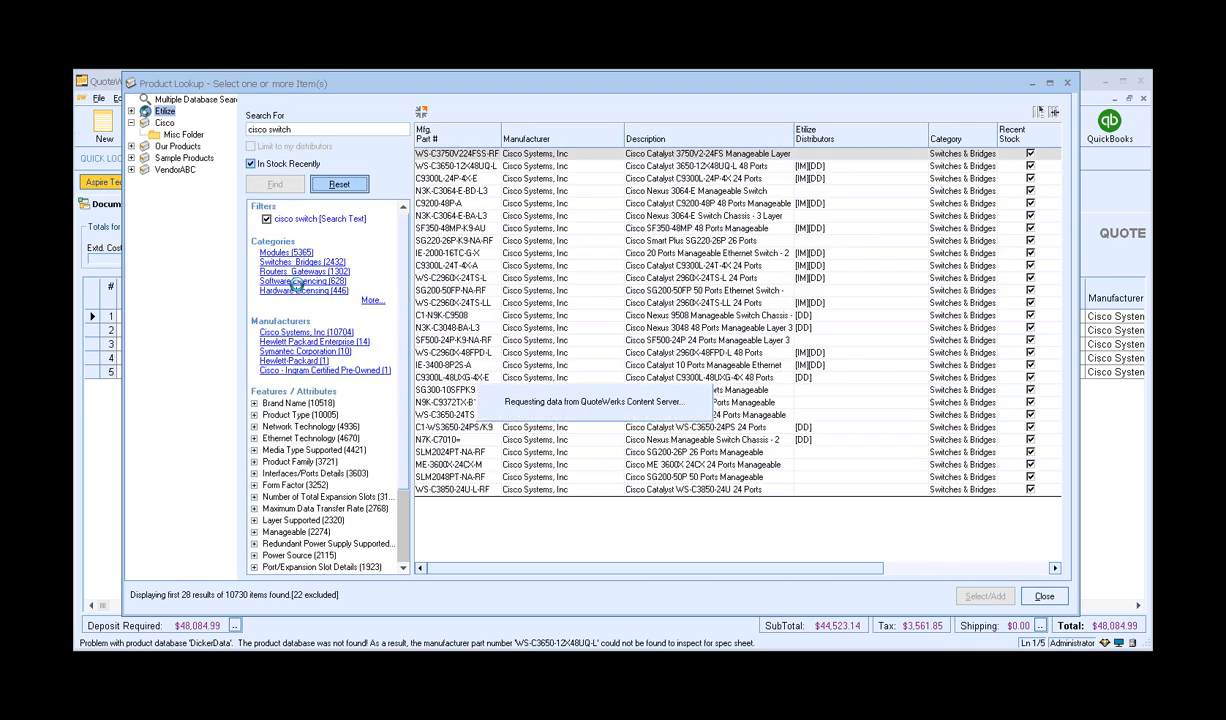
left_click(298, 262)
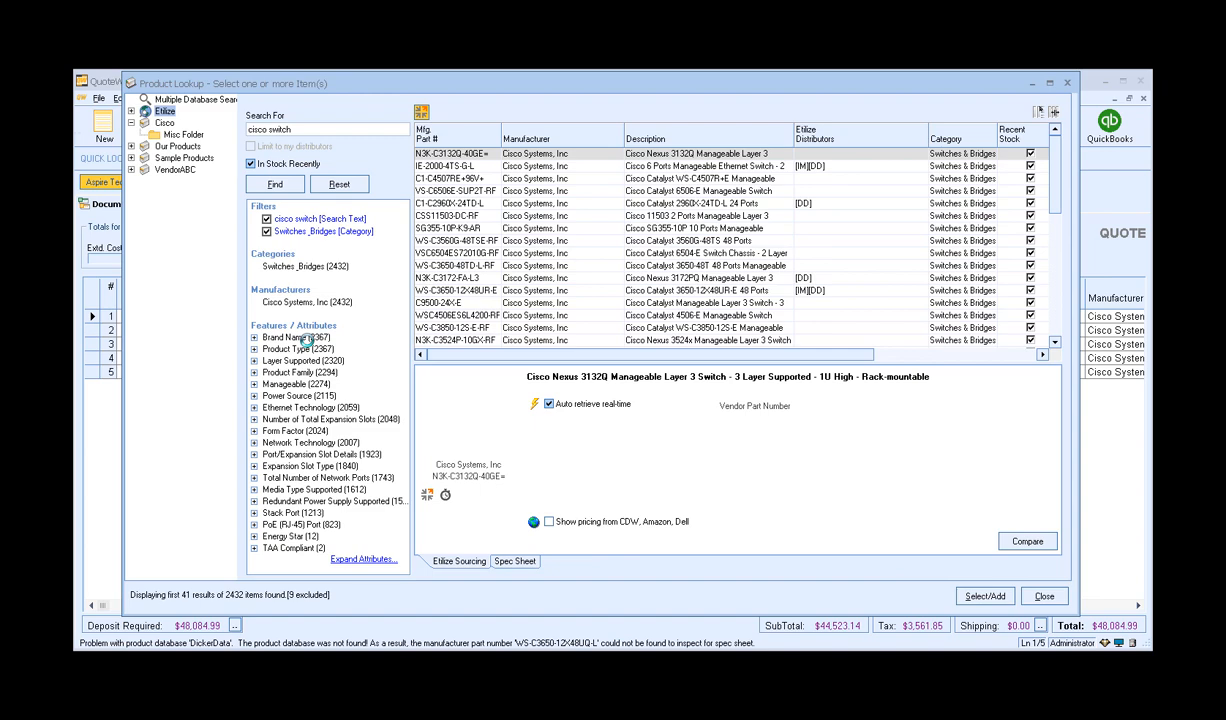
Step: Add the Cisco Catalyst WS-C3650-12X48UR-E from Etilize to the bundle with quantity 1 and sort order 20
left_click(678, 291)
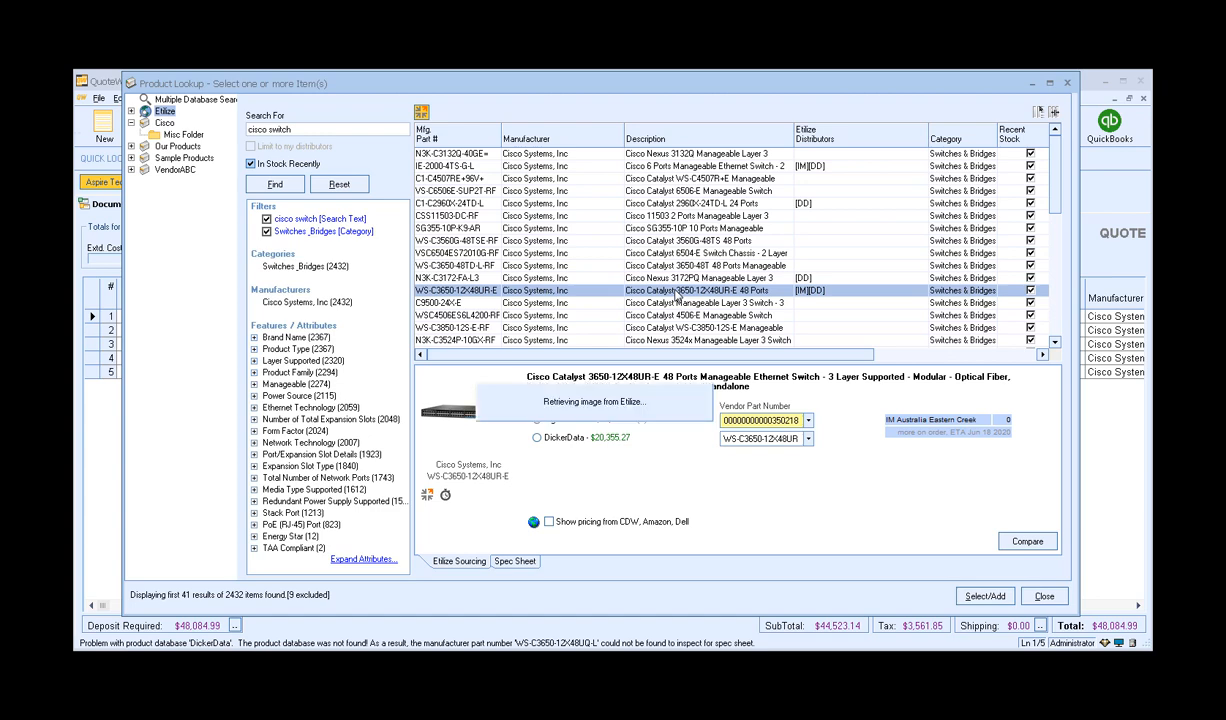
double_click(677, 296)
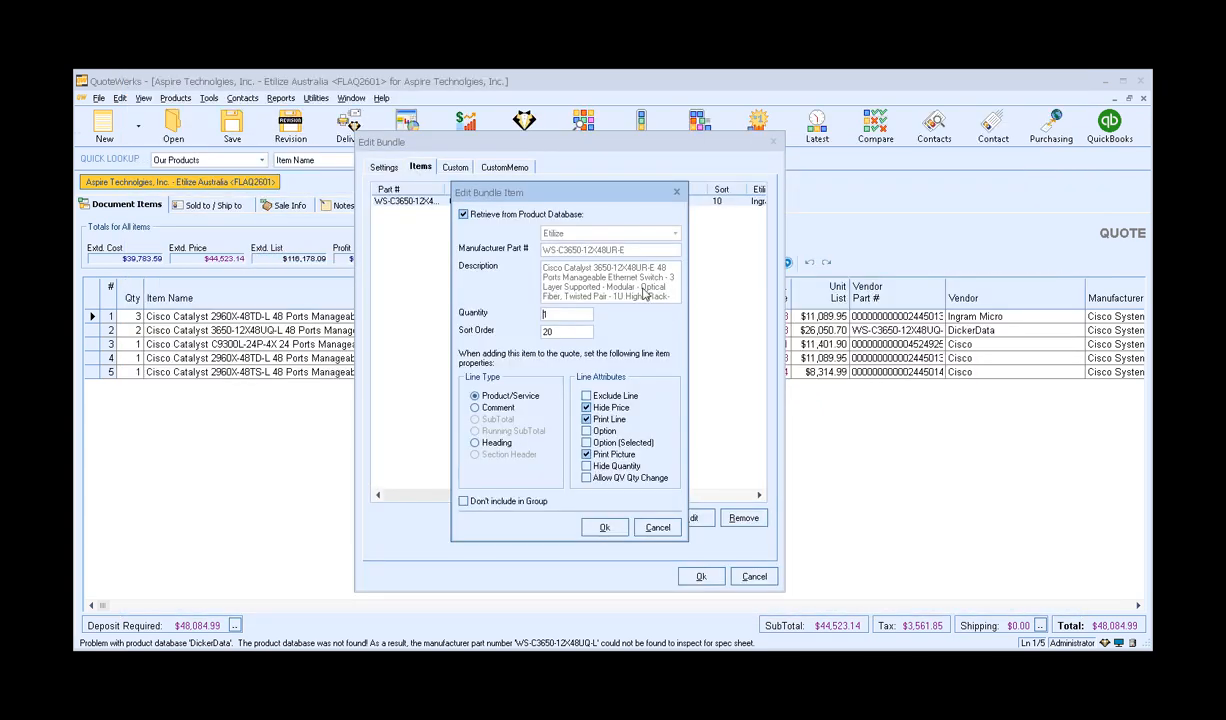
left_click_drag(567, 316, 498, 318)
left_click(573, 317)
left_click(605, 529)
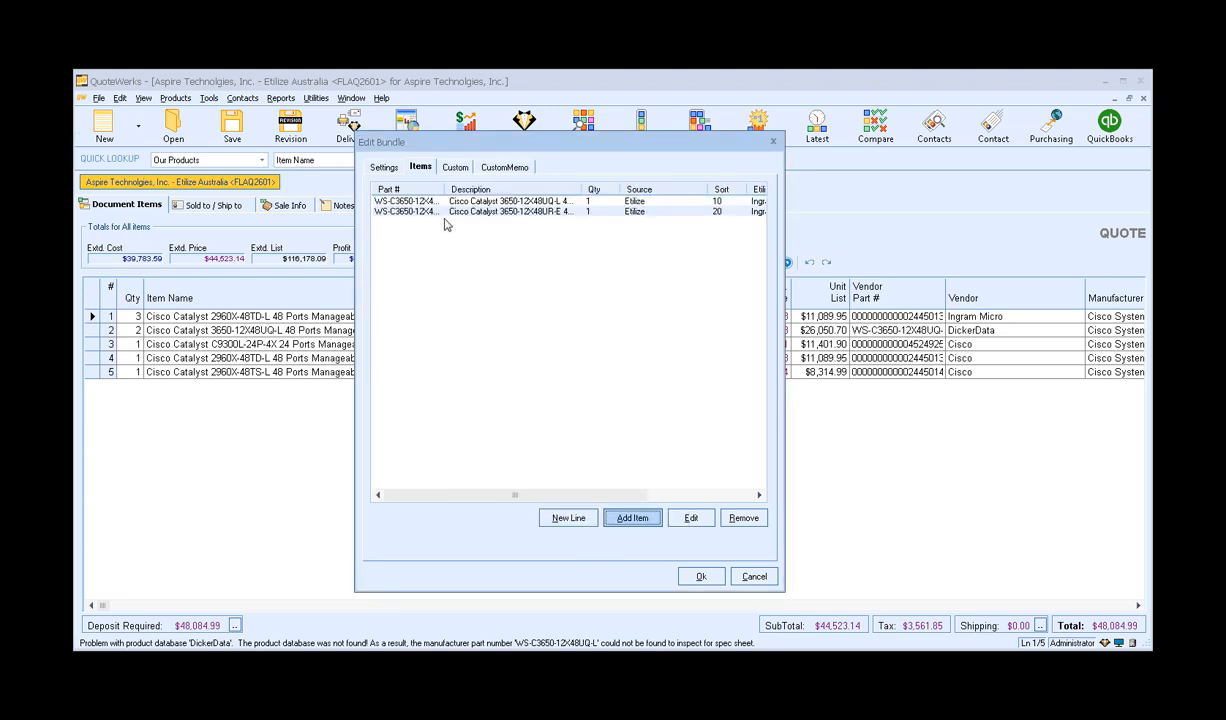
Step: Check the Etilize vendor of the bundle's items, save the Cisco Switch Bundle and return to the quote
left_click(644, 213)
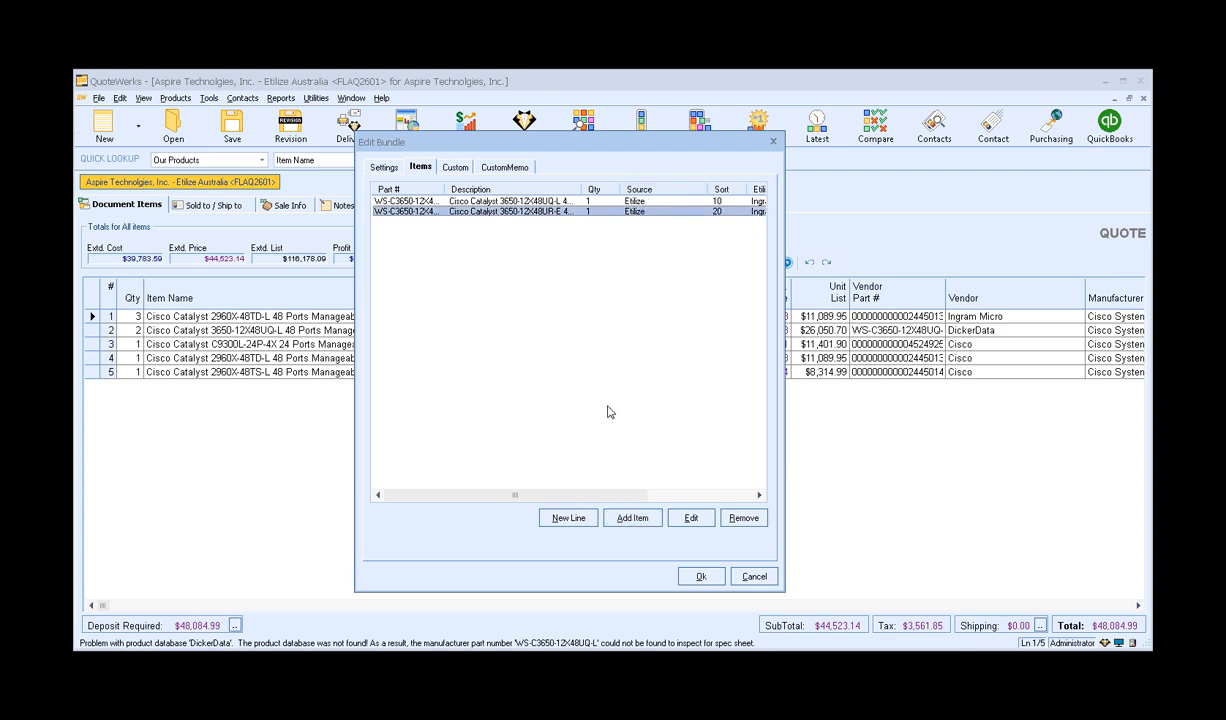
left_click(759, 495)
left_click(759, 495)
left_click(759, 495)
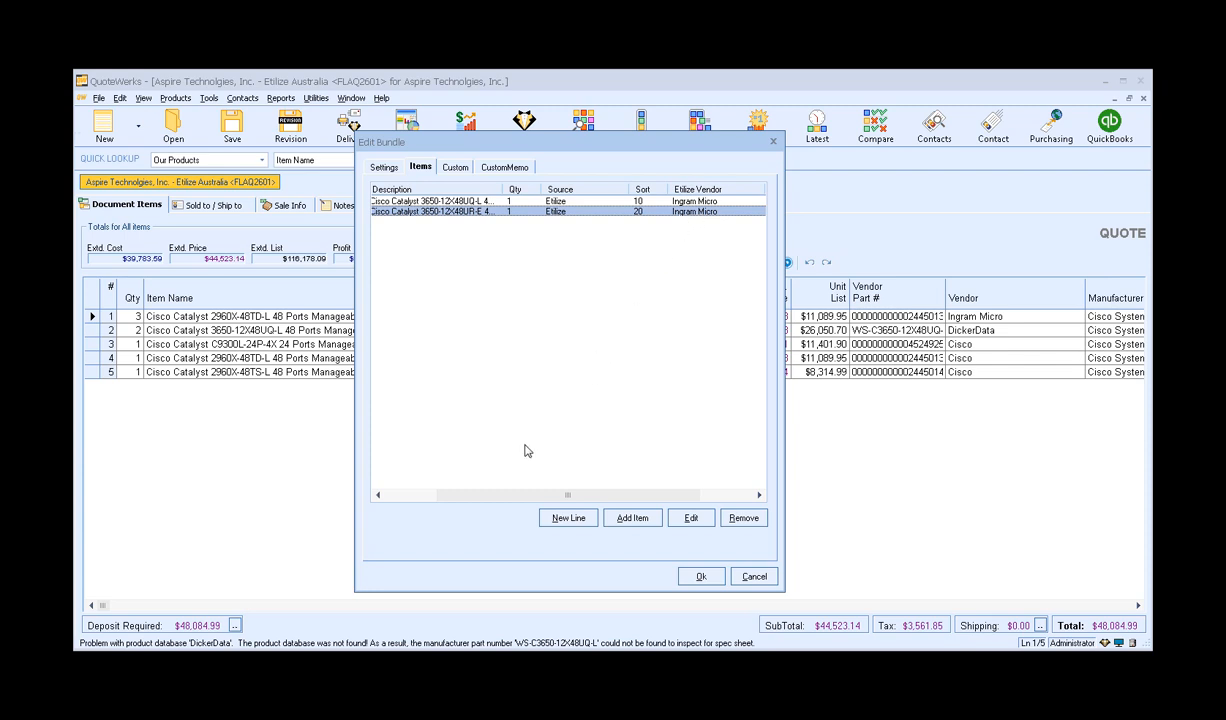
left_click_drag(490, 500, 408, 501)
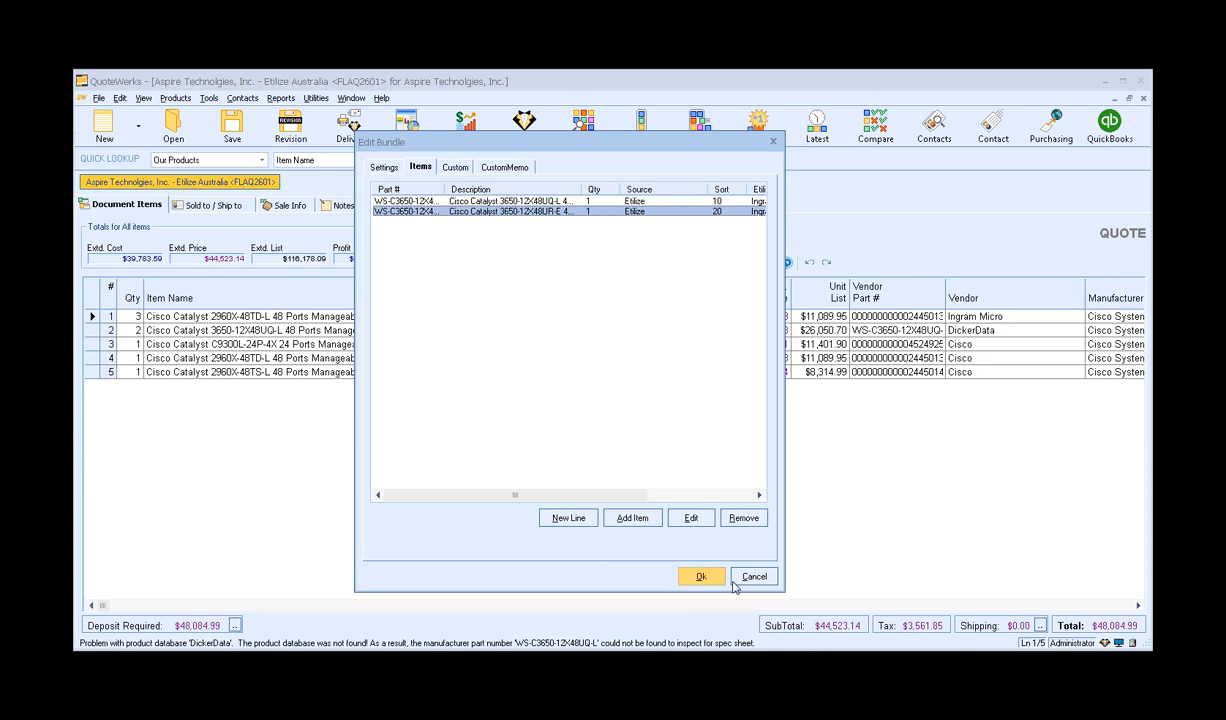
left_click(700, 576)
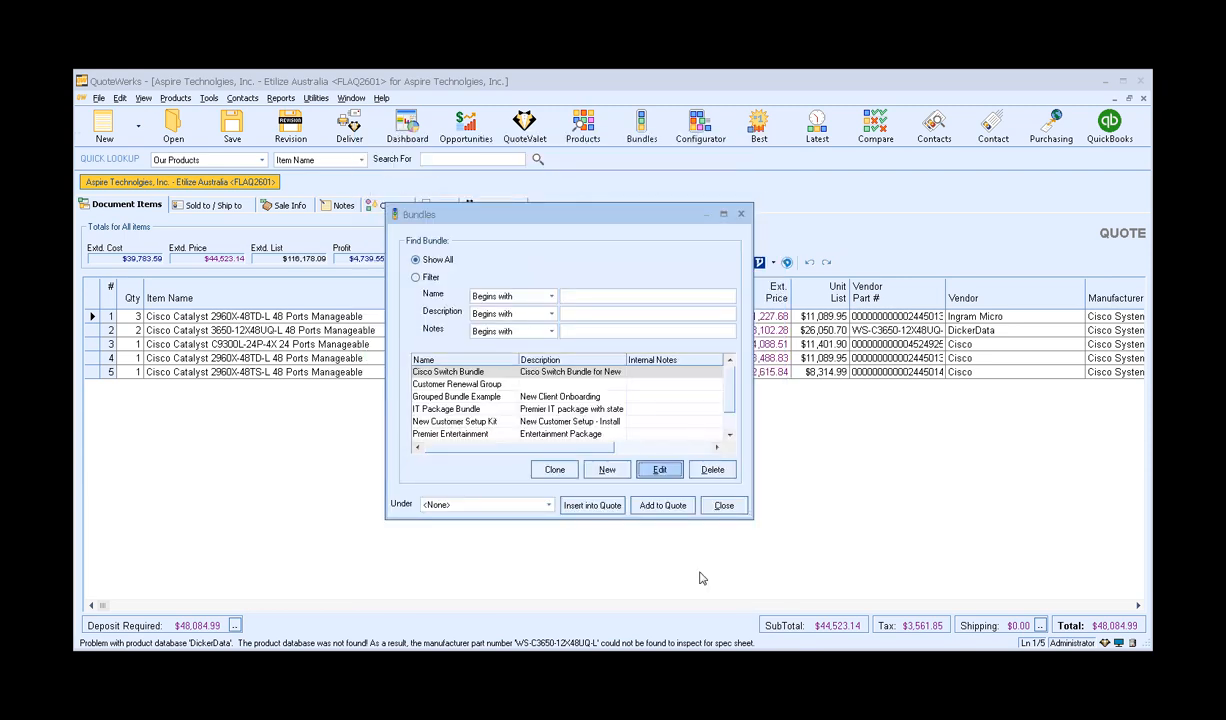
left_click(716, 507)
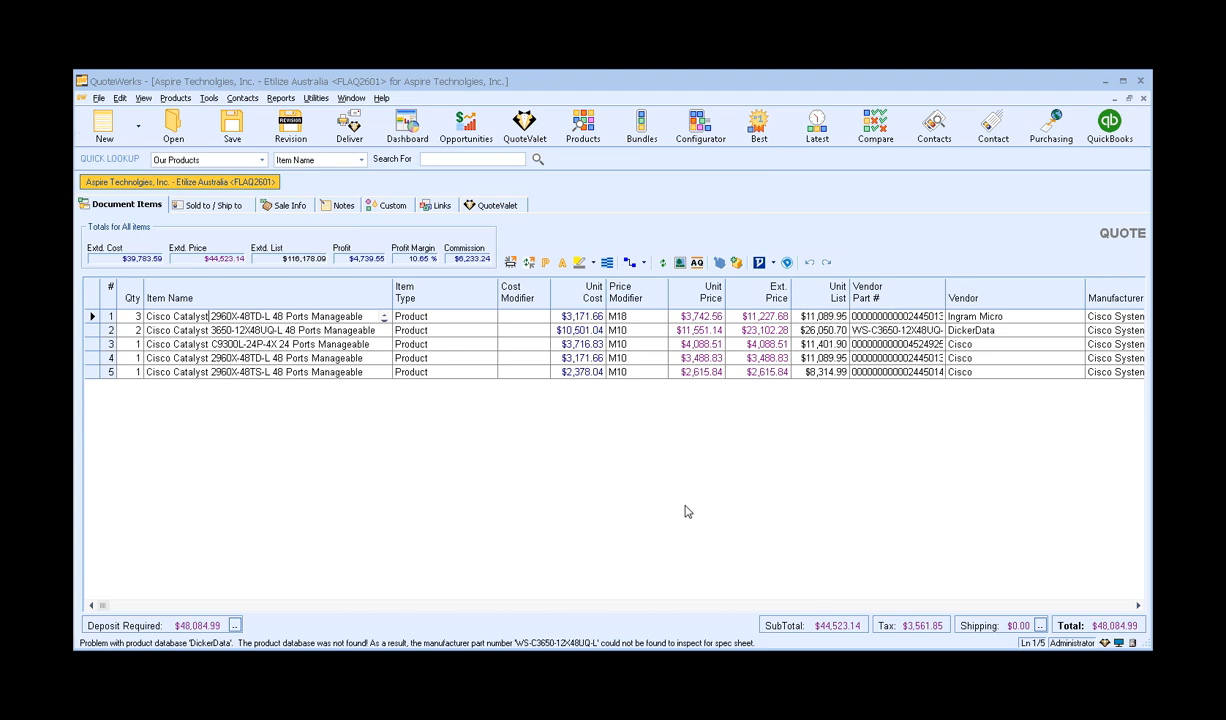
Step: Open the Real-time Setup options and review Ingram Micro's pricing and availability settings and available regions
left_click(207, 99)
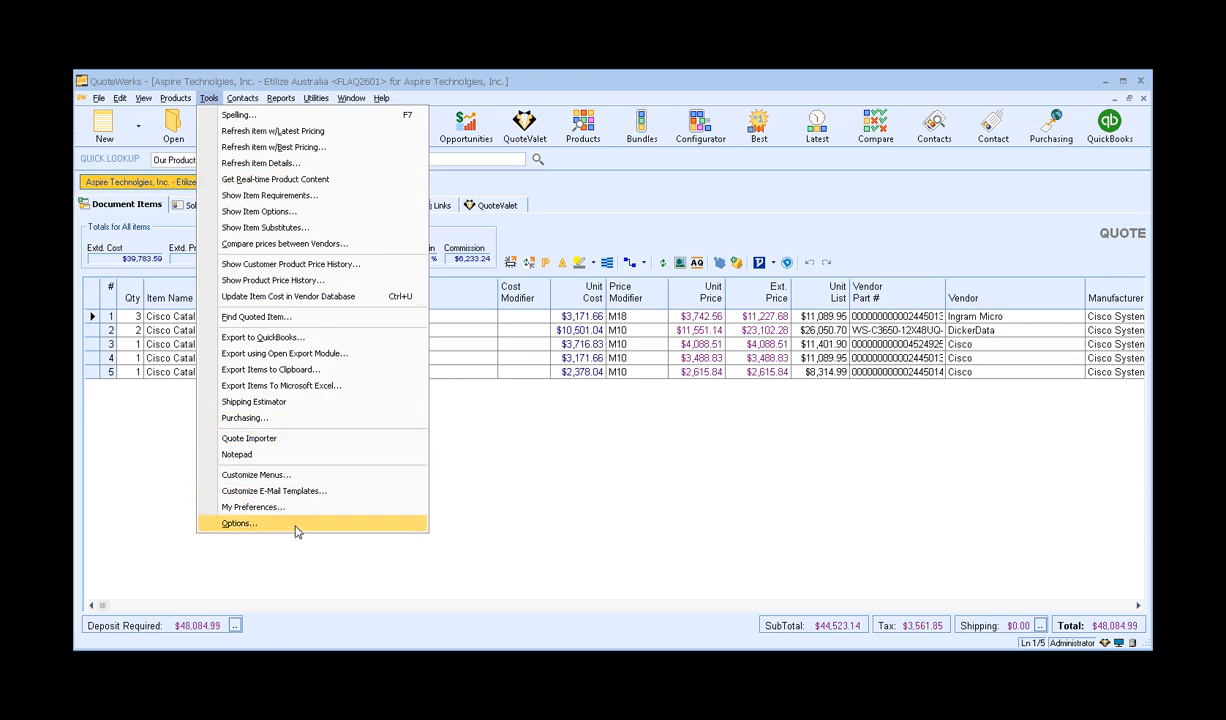
left_click(240, 523)
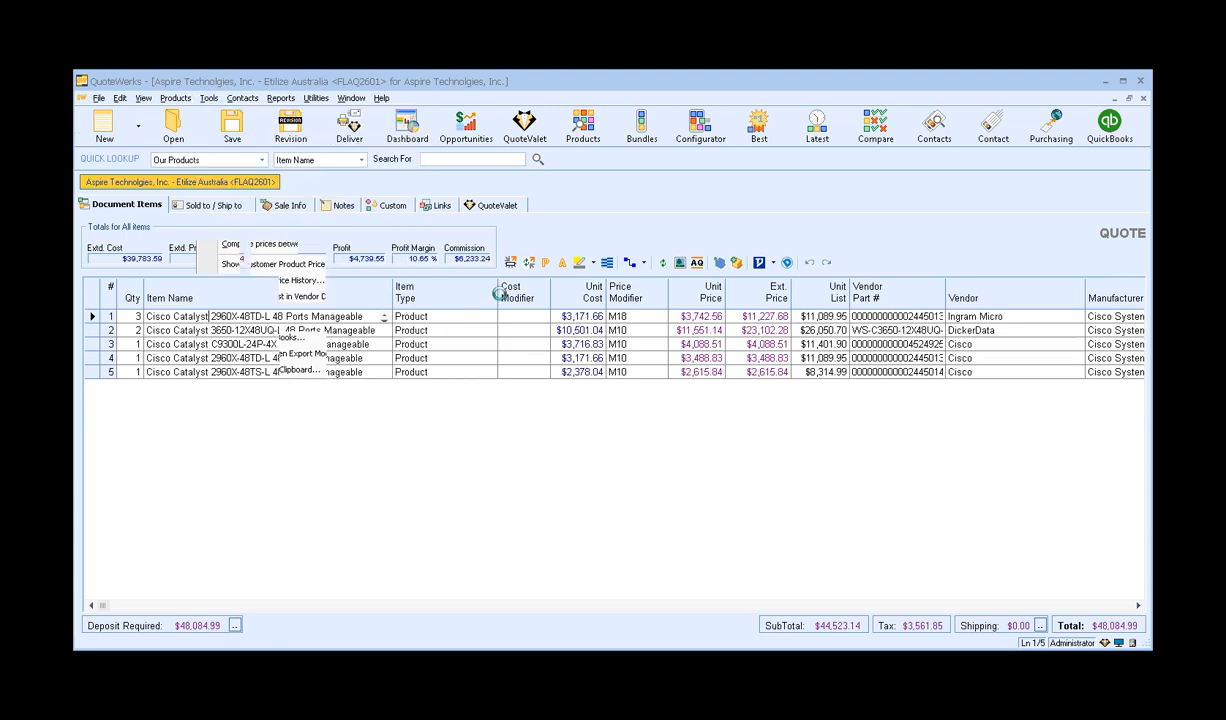
left_click_drag(556, 150, 544, 98)
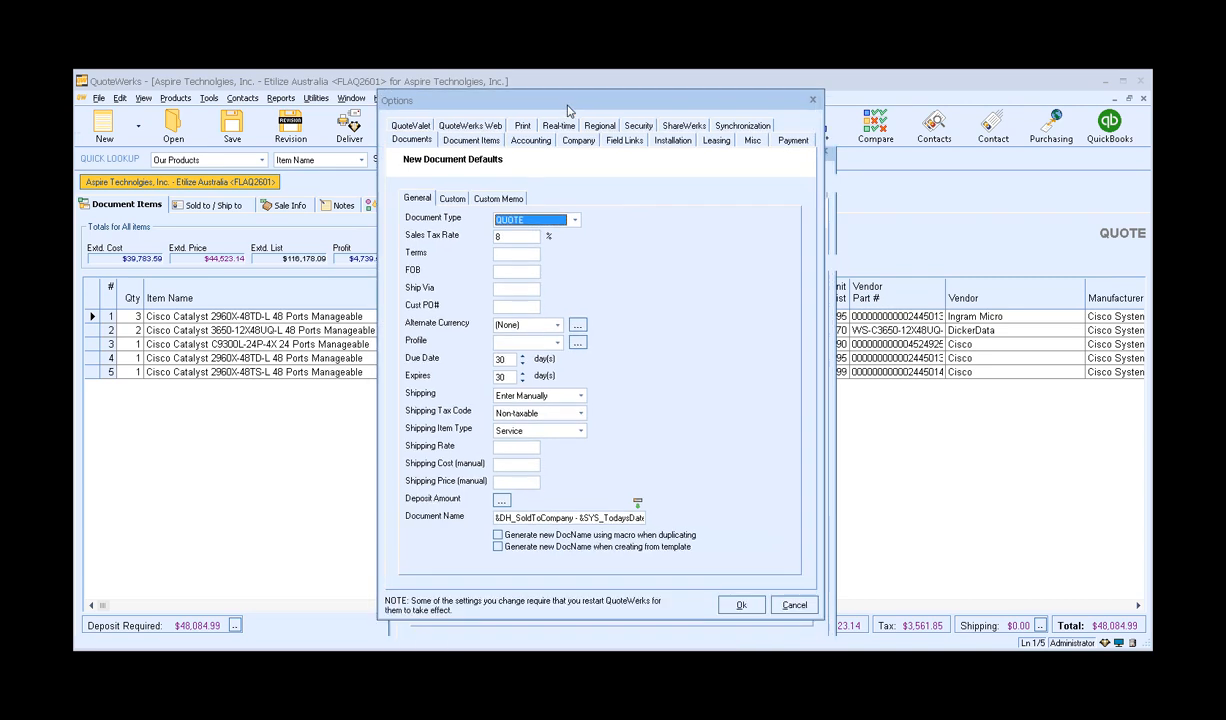
left_click(559, 127)
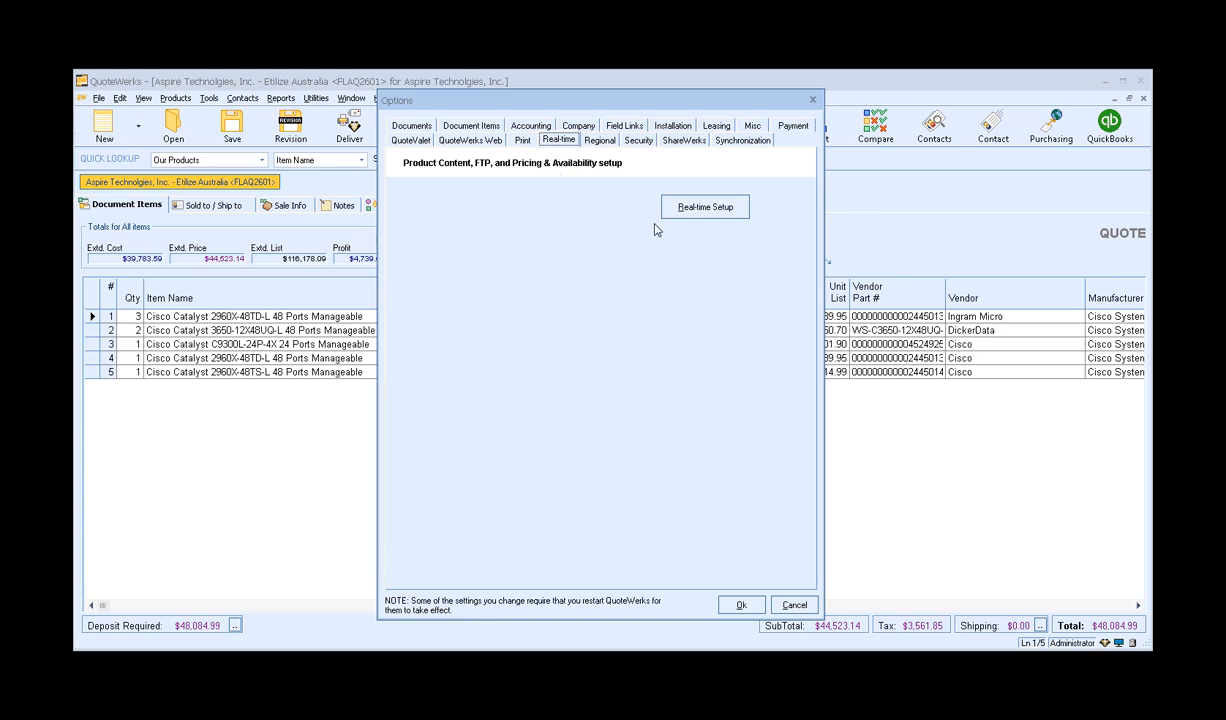
left_click(708, 206)
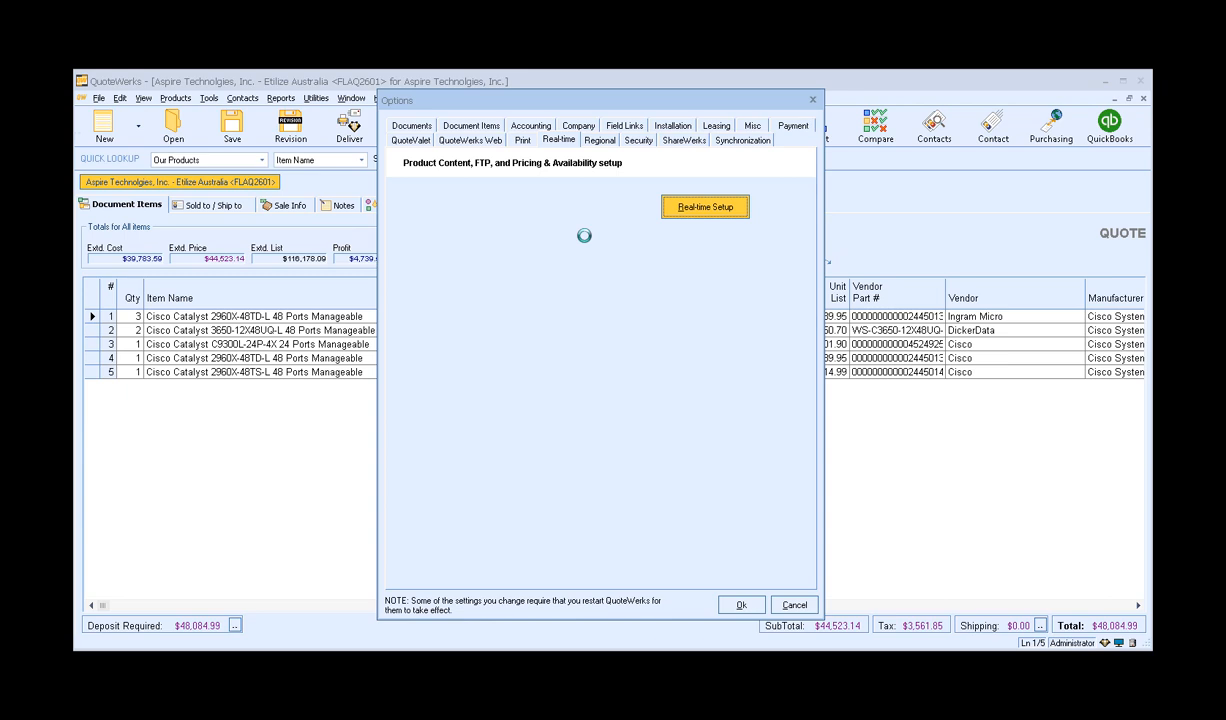
left_click(437, 218)
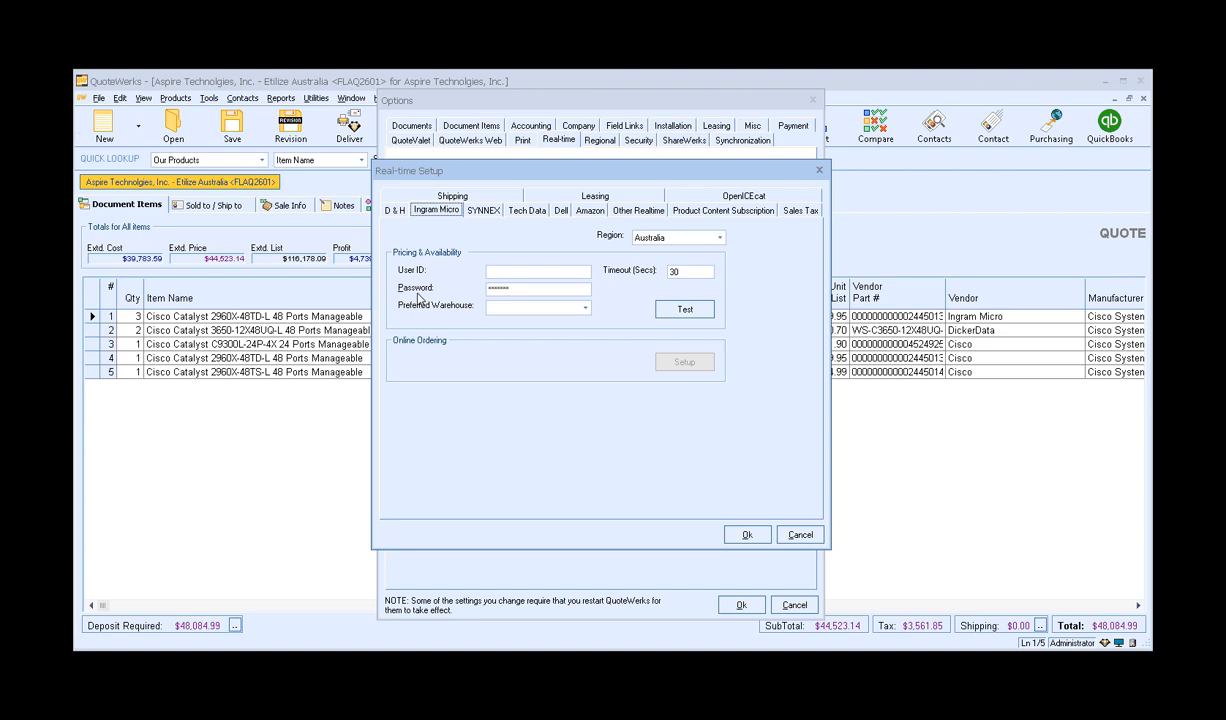
left_click(719, 238)
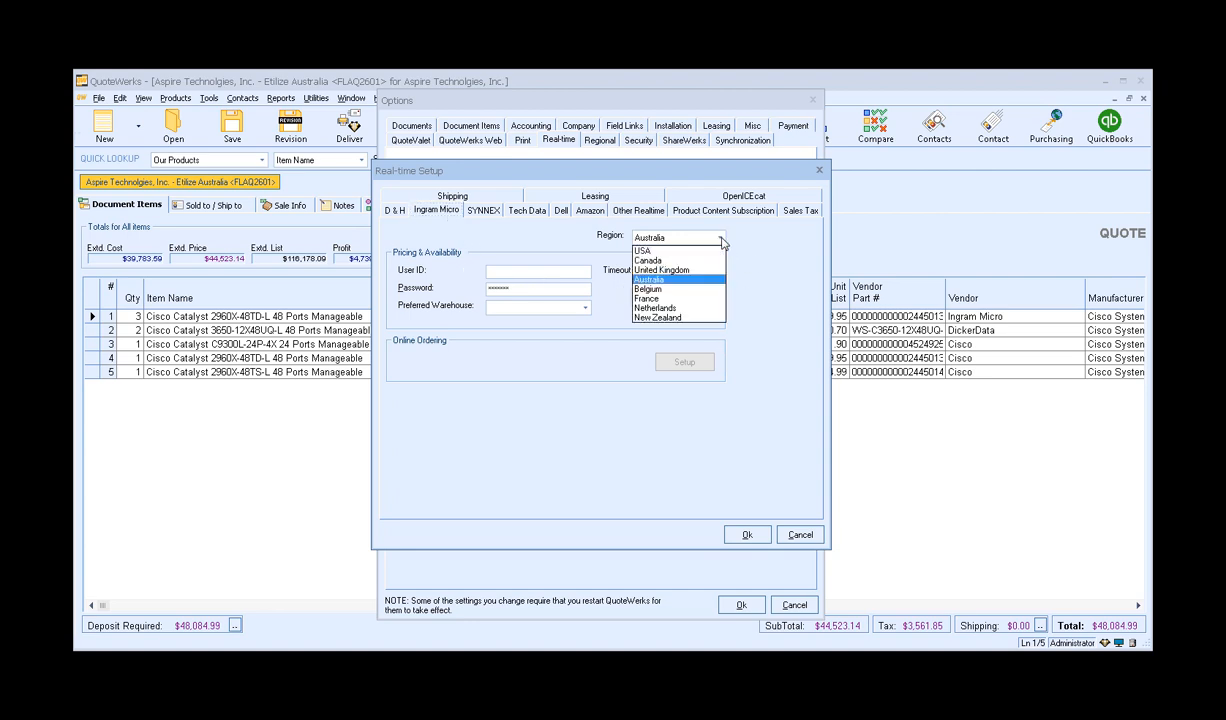
left_click(597, 252)
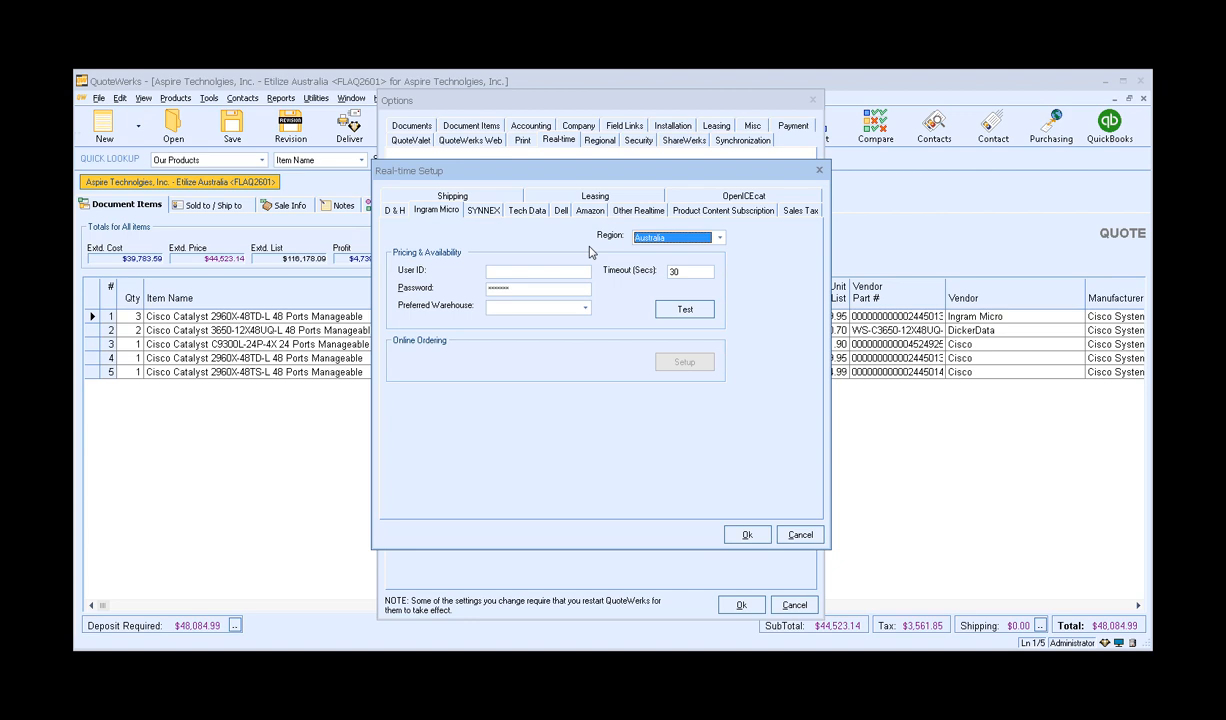
Step: Find Dicker Data among the other real-time vendors and inspect the choices for its Activate Feed setting
left_click(634, 212)
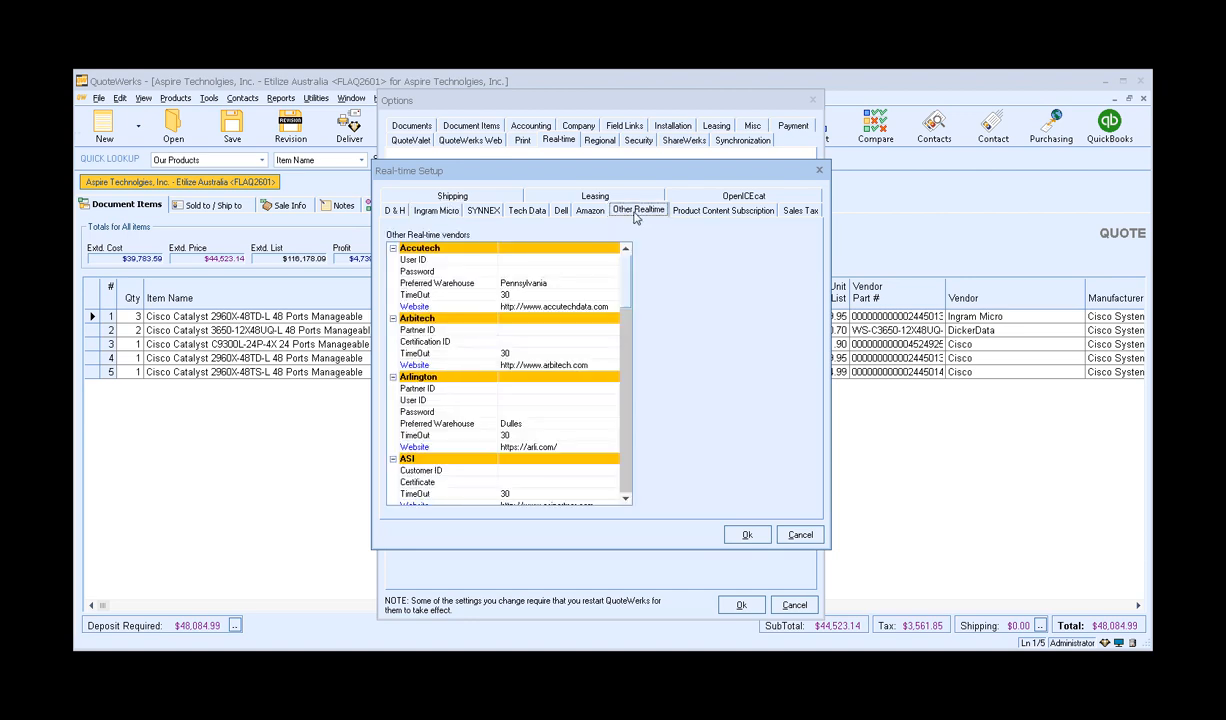
left_click_drag(627, 266, 629, 353)
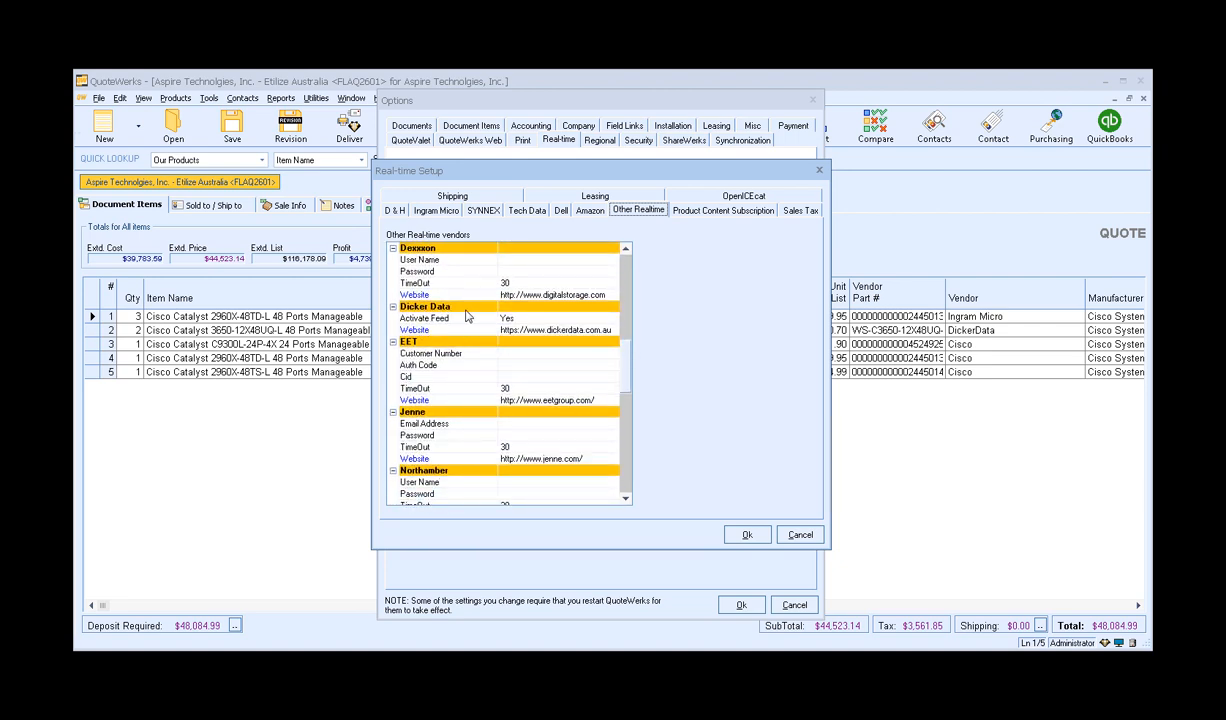
left_click(540, 318)
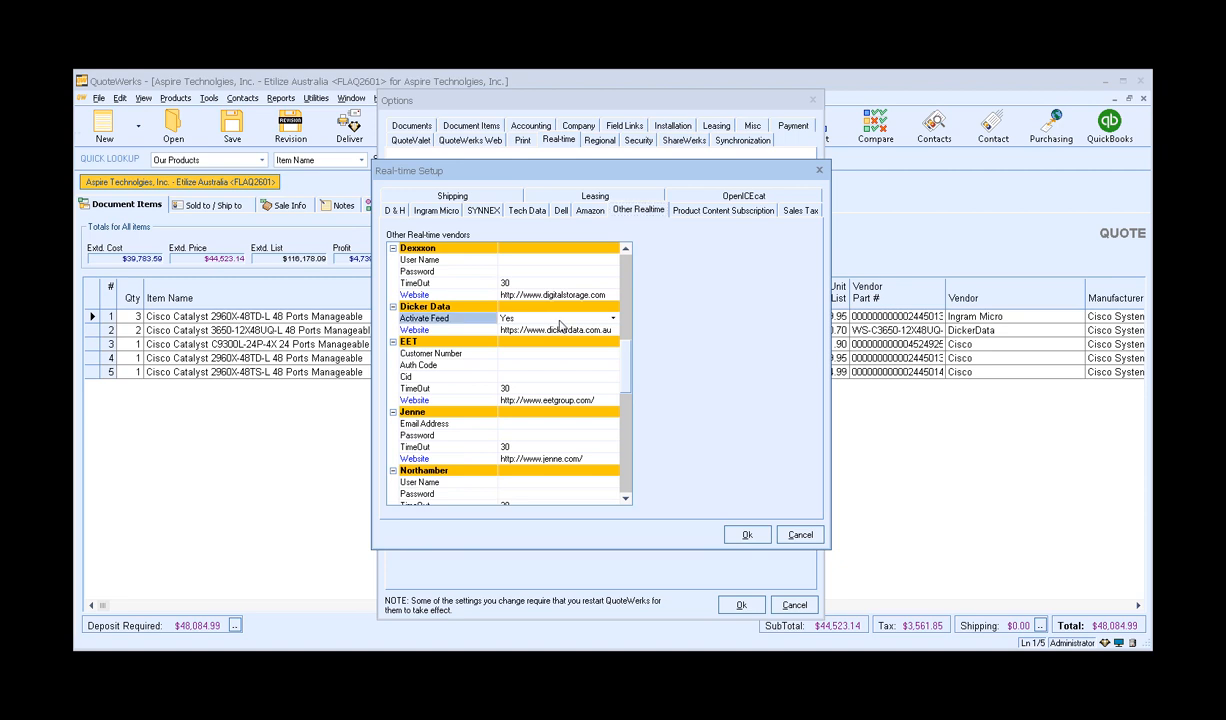
left_click(613, 318)
left_click(589, 343)
left_click(613, 318)
left_click(560, 329)
Step: Review the Product Content Subscription's region and default item type for unmapped categories, and save and close the options
left_click(713, 212)
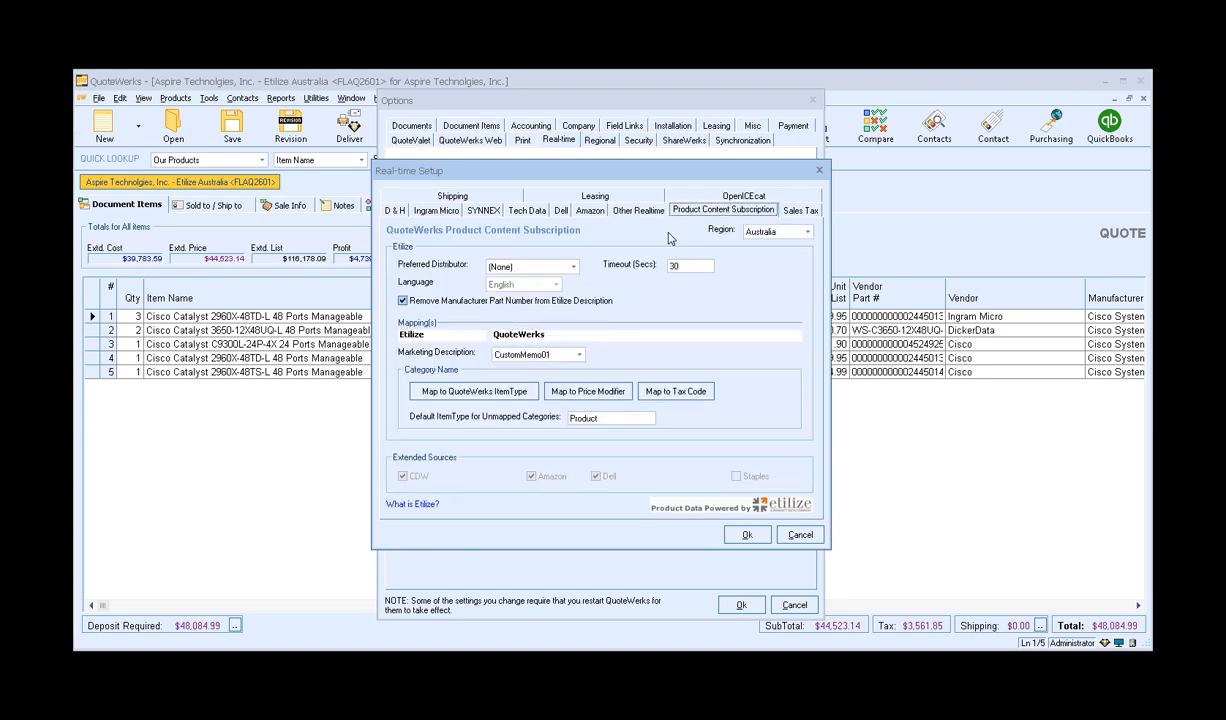
left_click(807, 233)
left_click(808, 236)
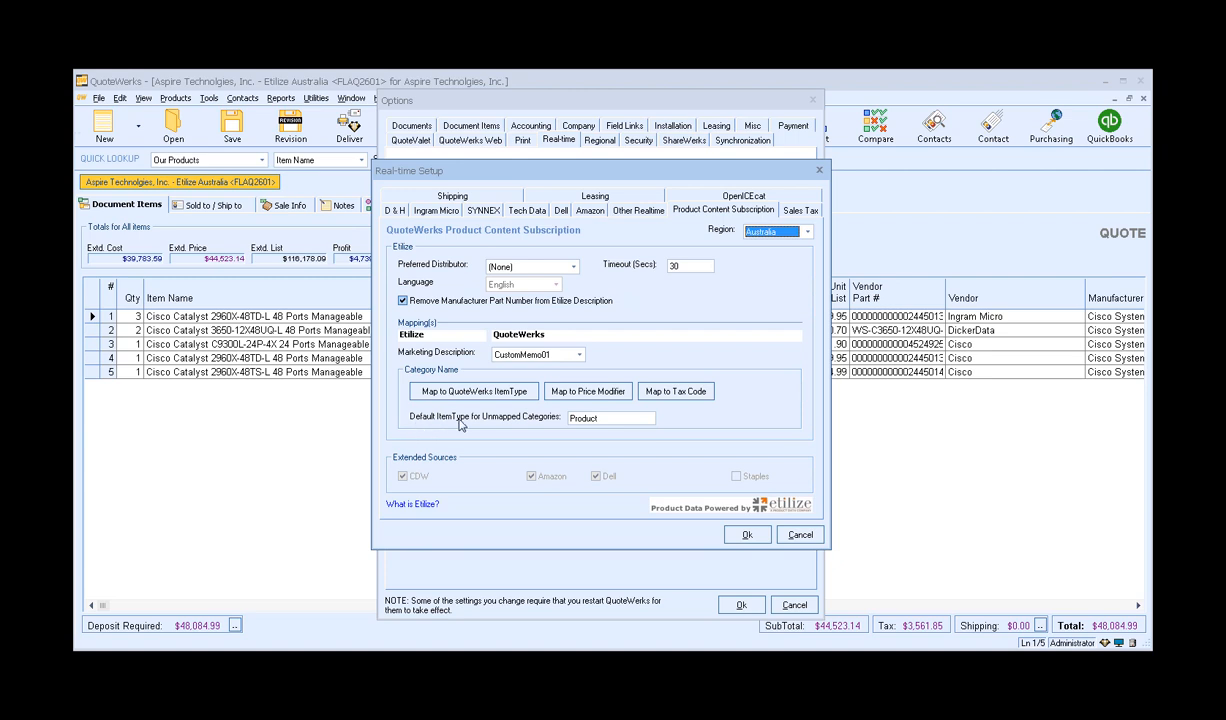
double_click(590, 418)
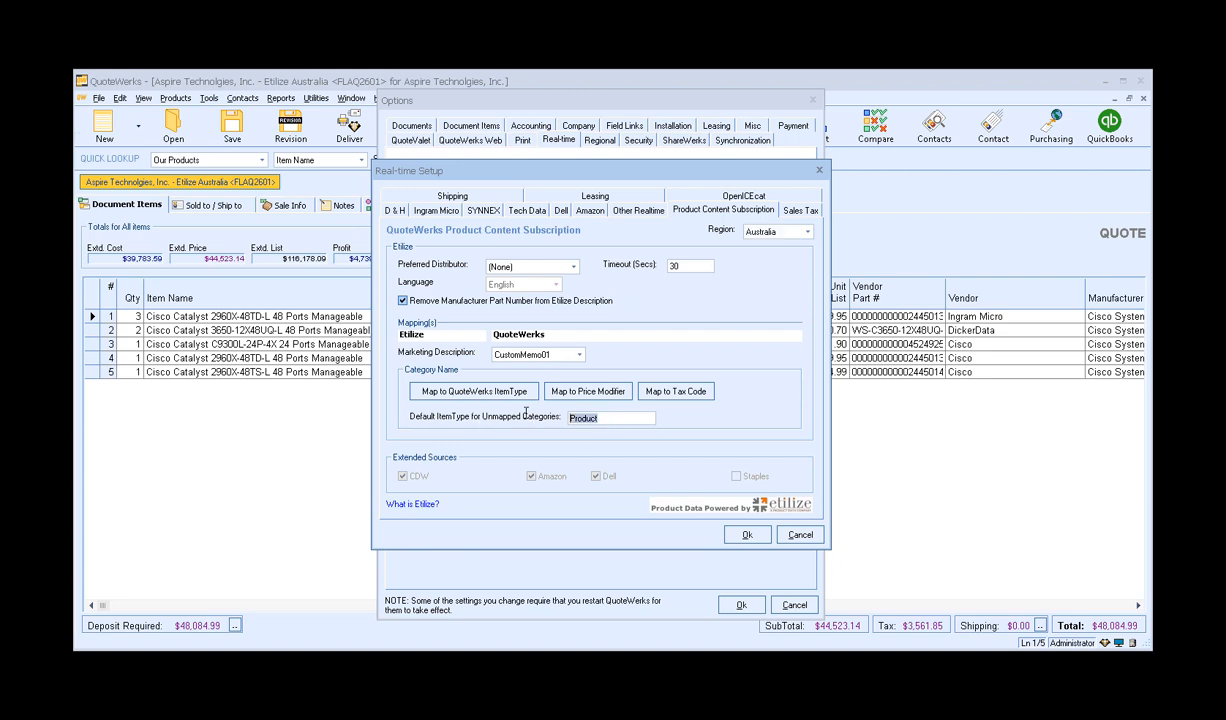
left_click(597, 417)
left_click(747, 536)
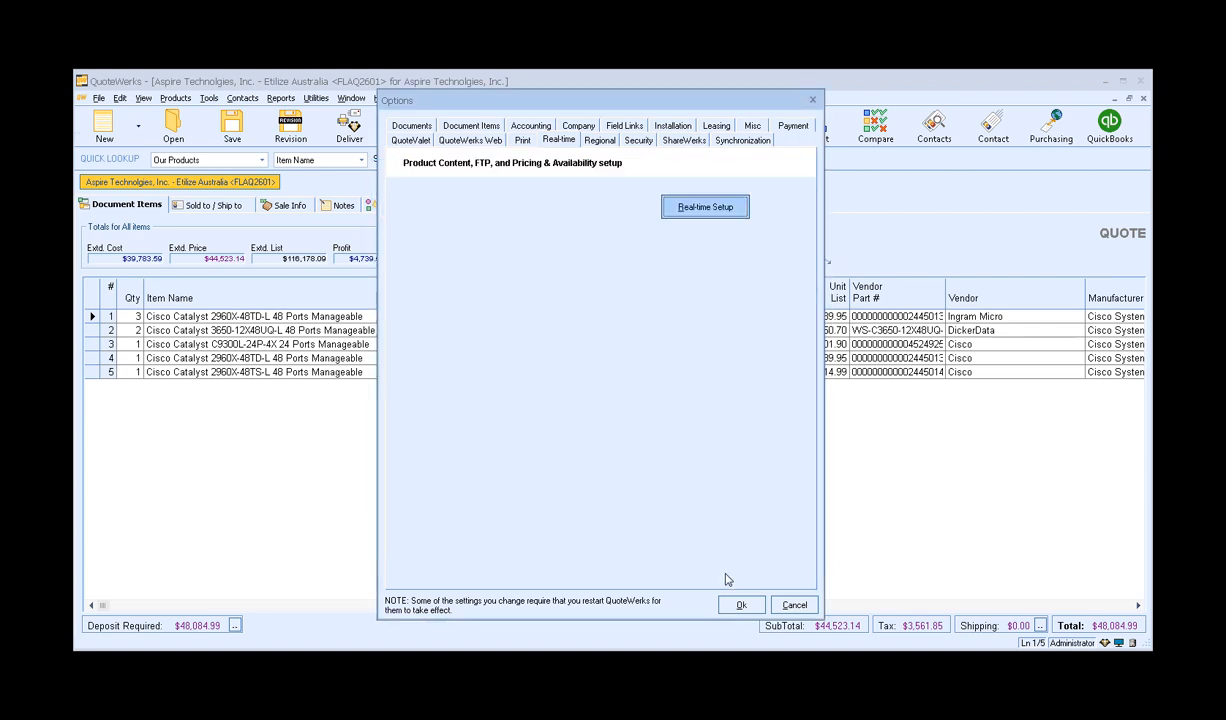
left_click(741, 605)
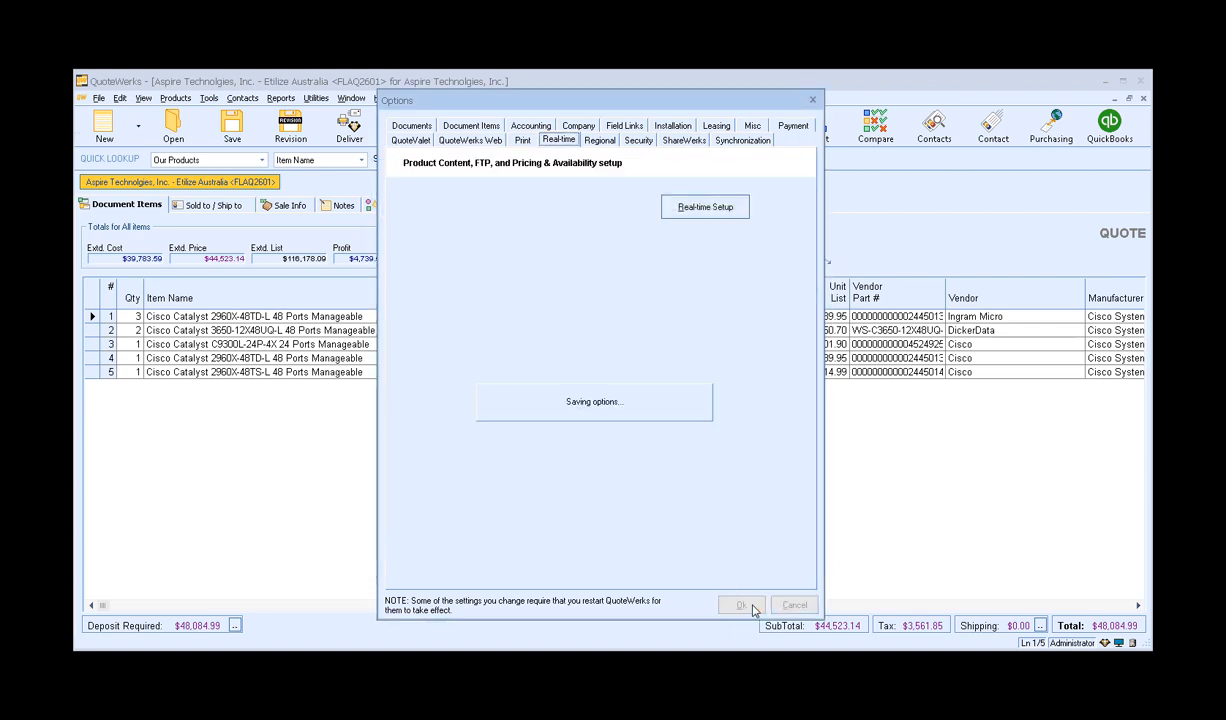